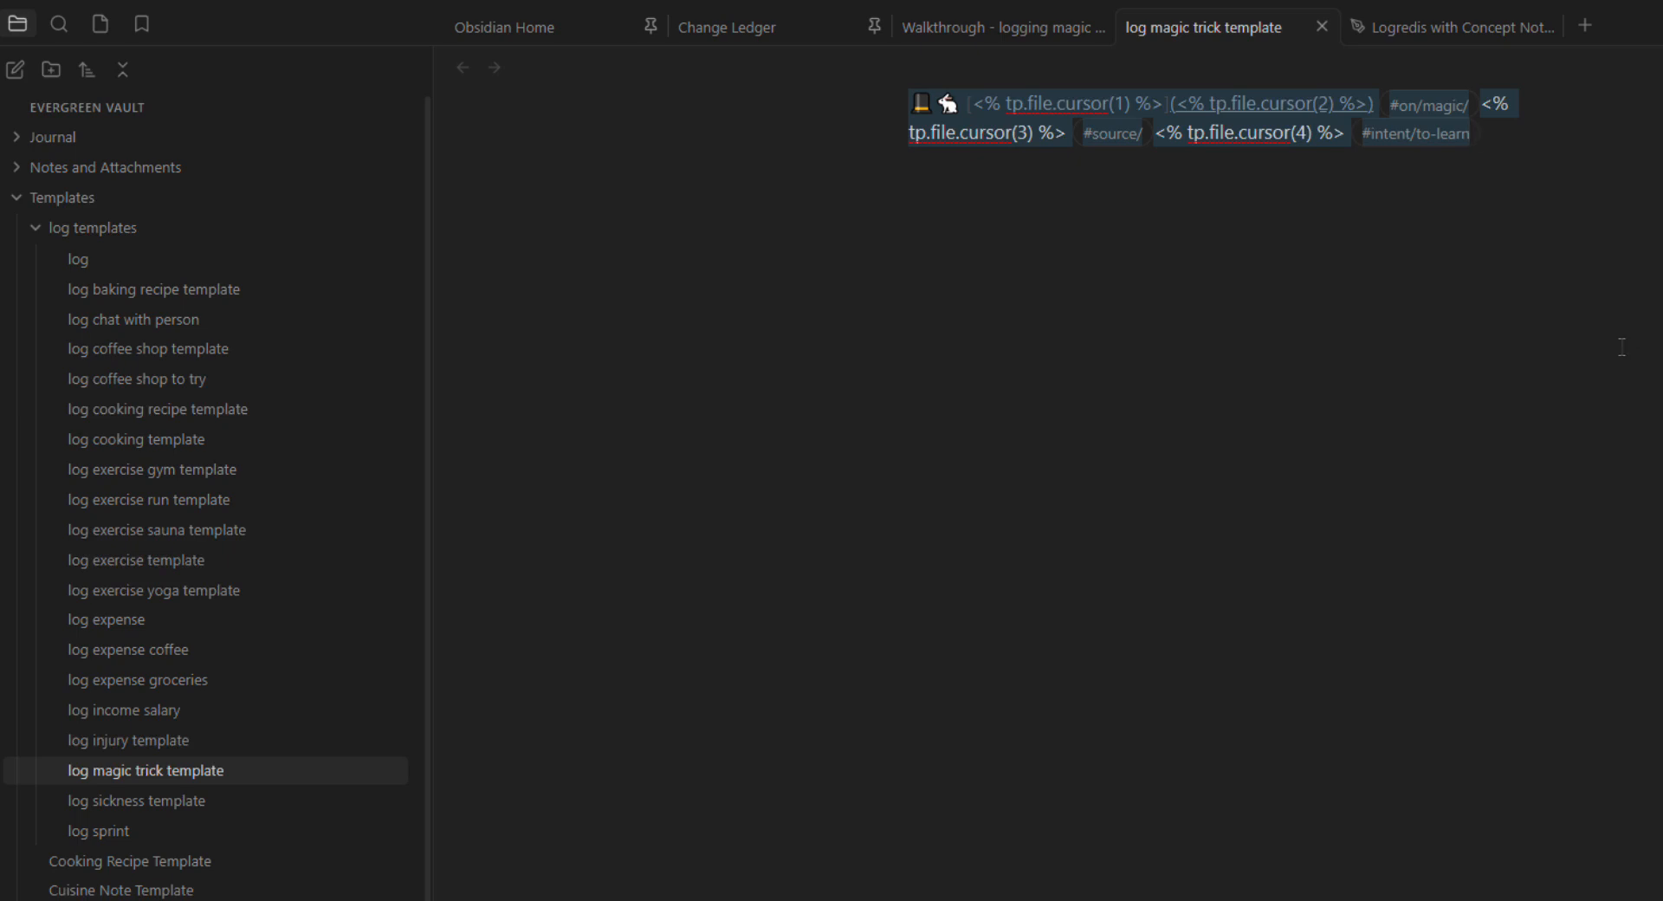
Step: Open the Templater plugin's settings to examine the automatic jump to cursor option
{"action": "left_click", "coordinate": [1555, 295]}
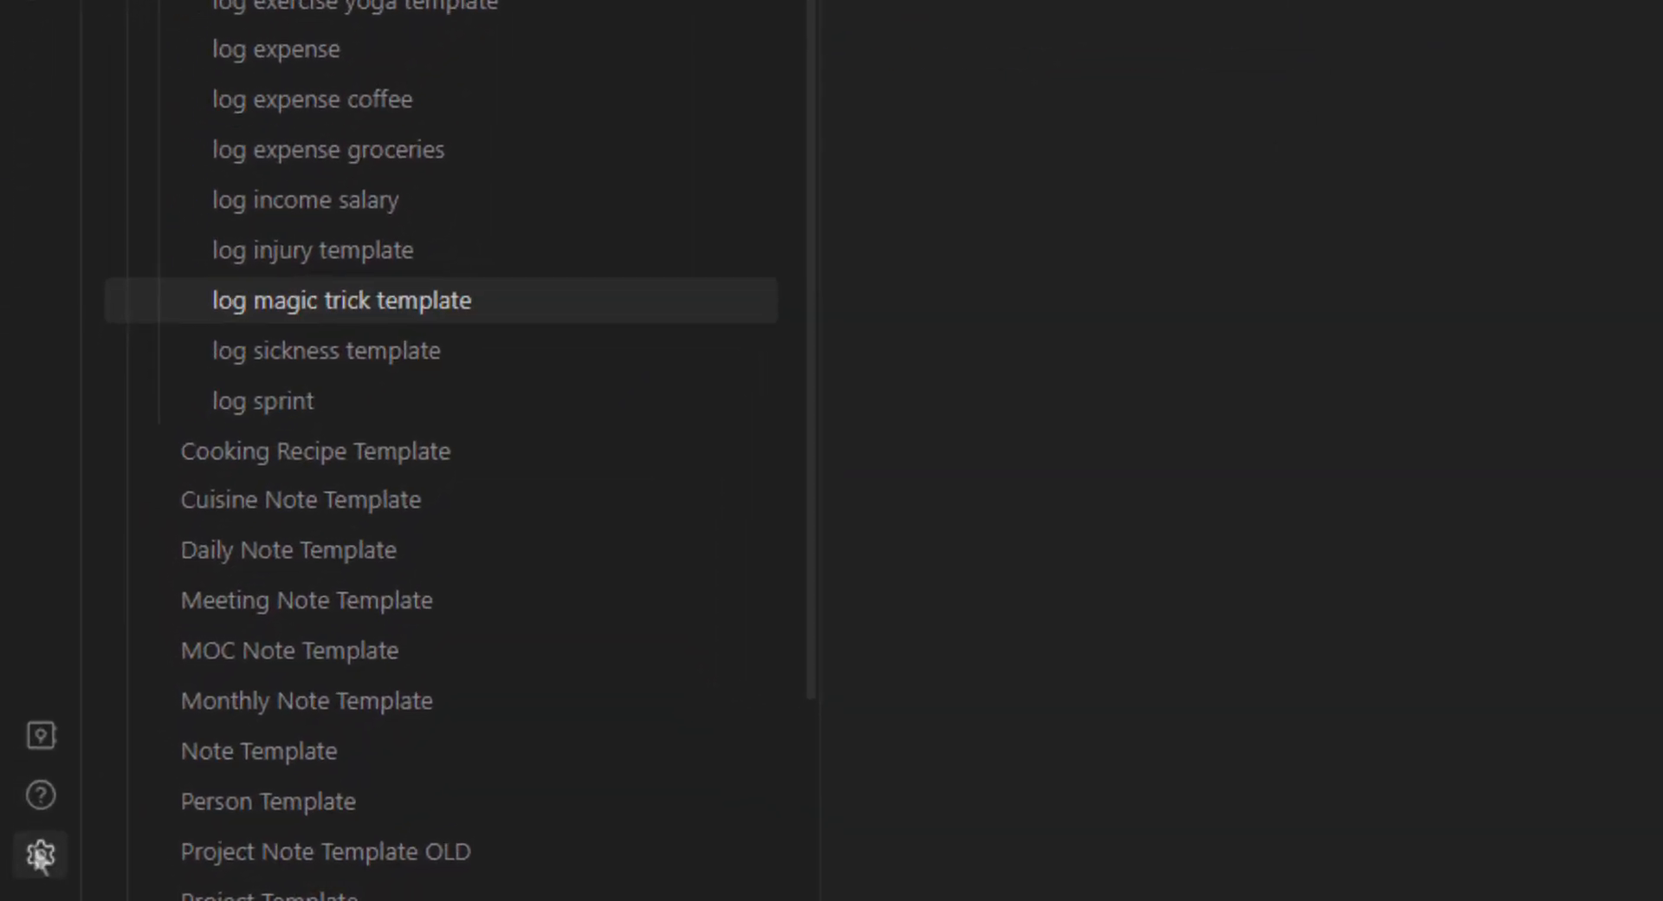
{"action": "left_click", "coordinate": [27, 870]}
{"action": "scroll", "coordinate": [641, 691], "scroll_direction": "down", "scroll_amount": 2}
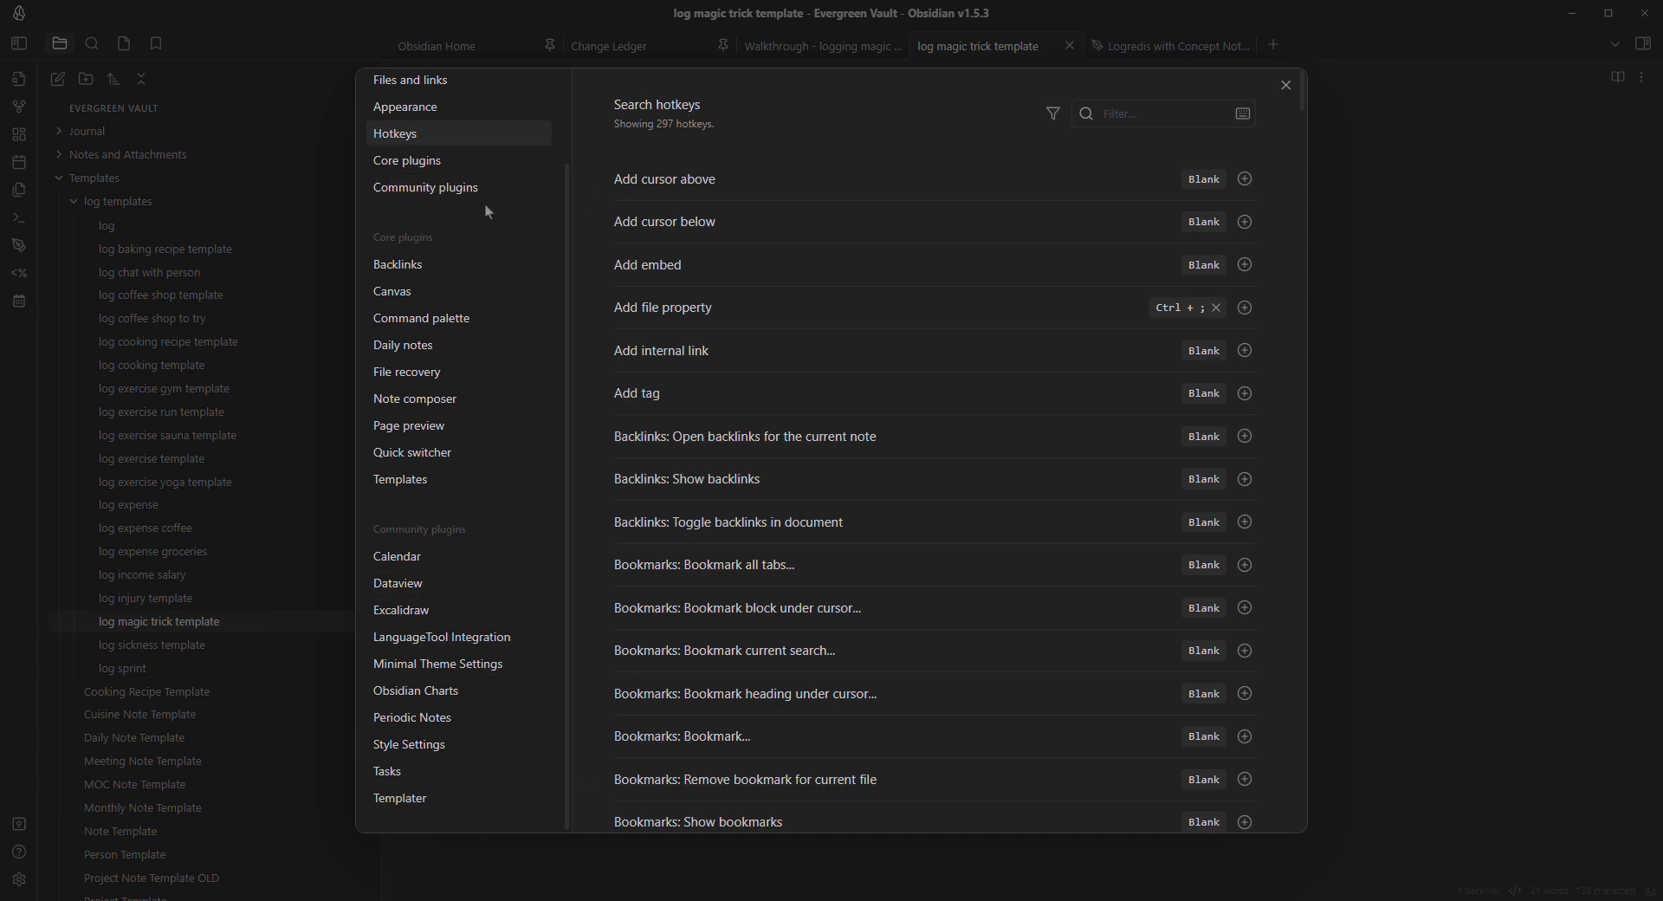
{"action": "left_click", "coordinate": [432, 806]}
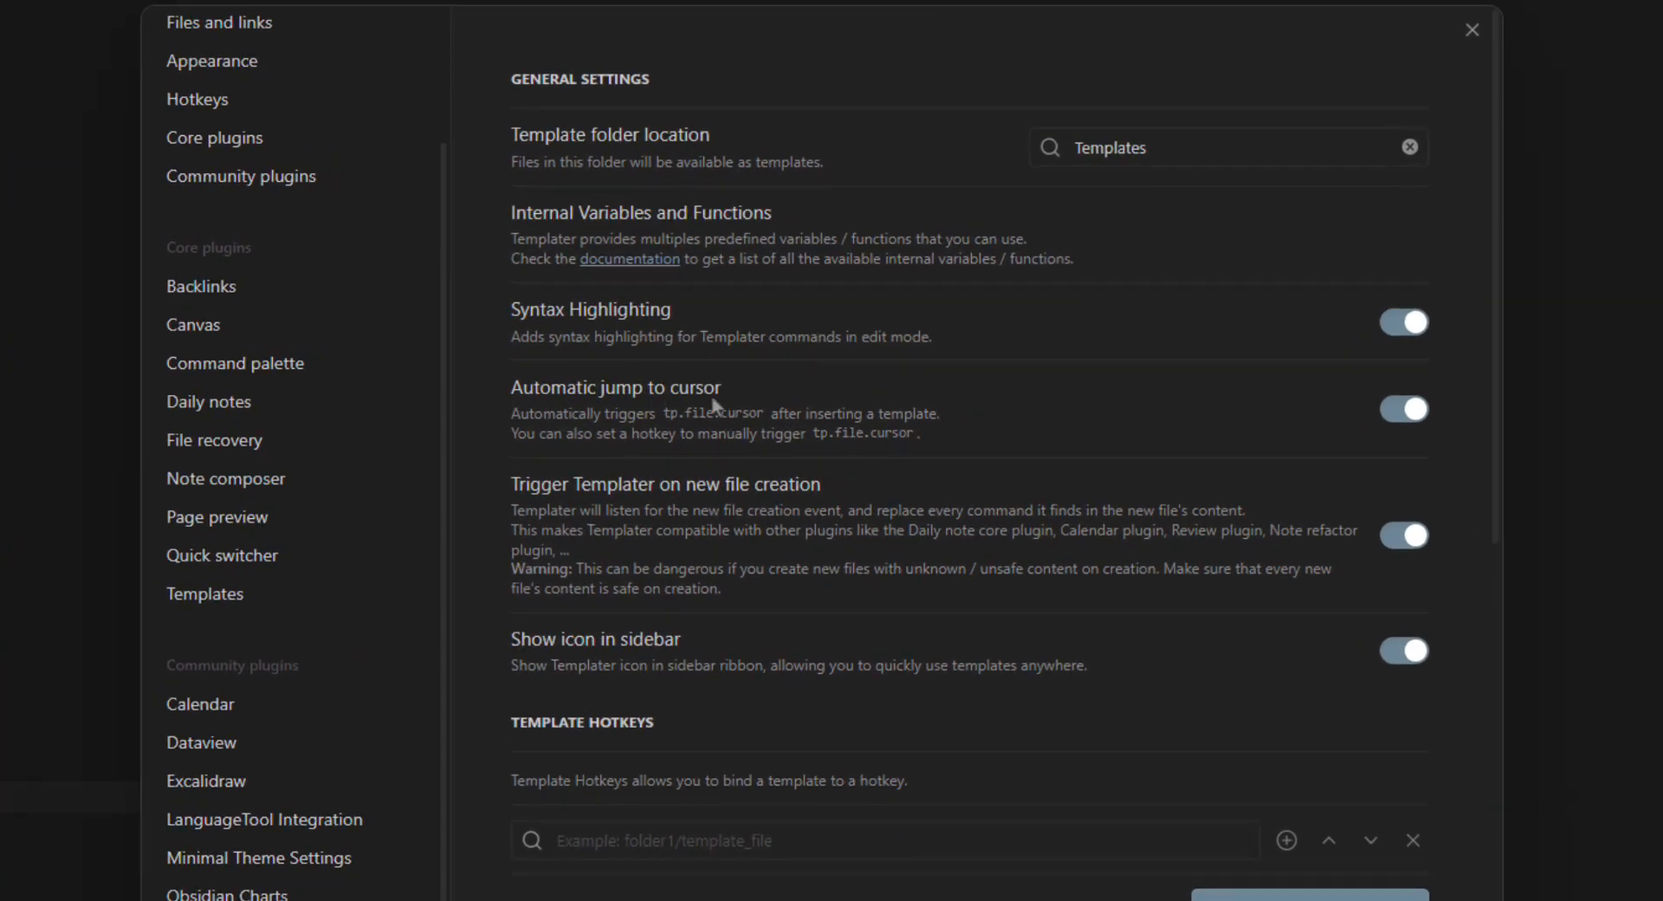
Step: Search the hotkeys for "cursor" to check Templater's jump to next cursor location shortcut, and close the settings
{"action": "left_click", "coordinate": [240, 102]}
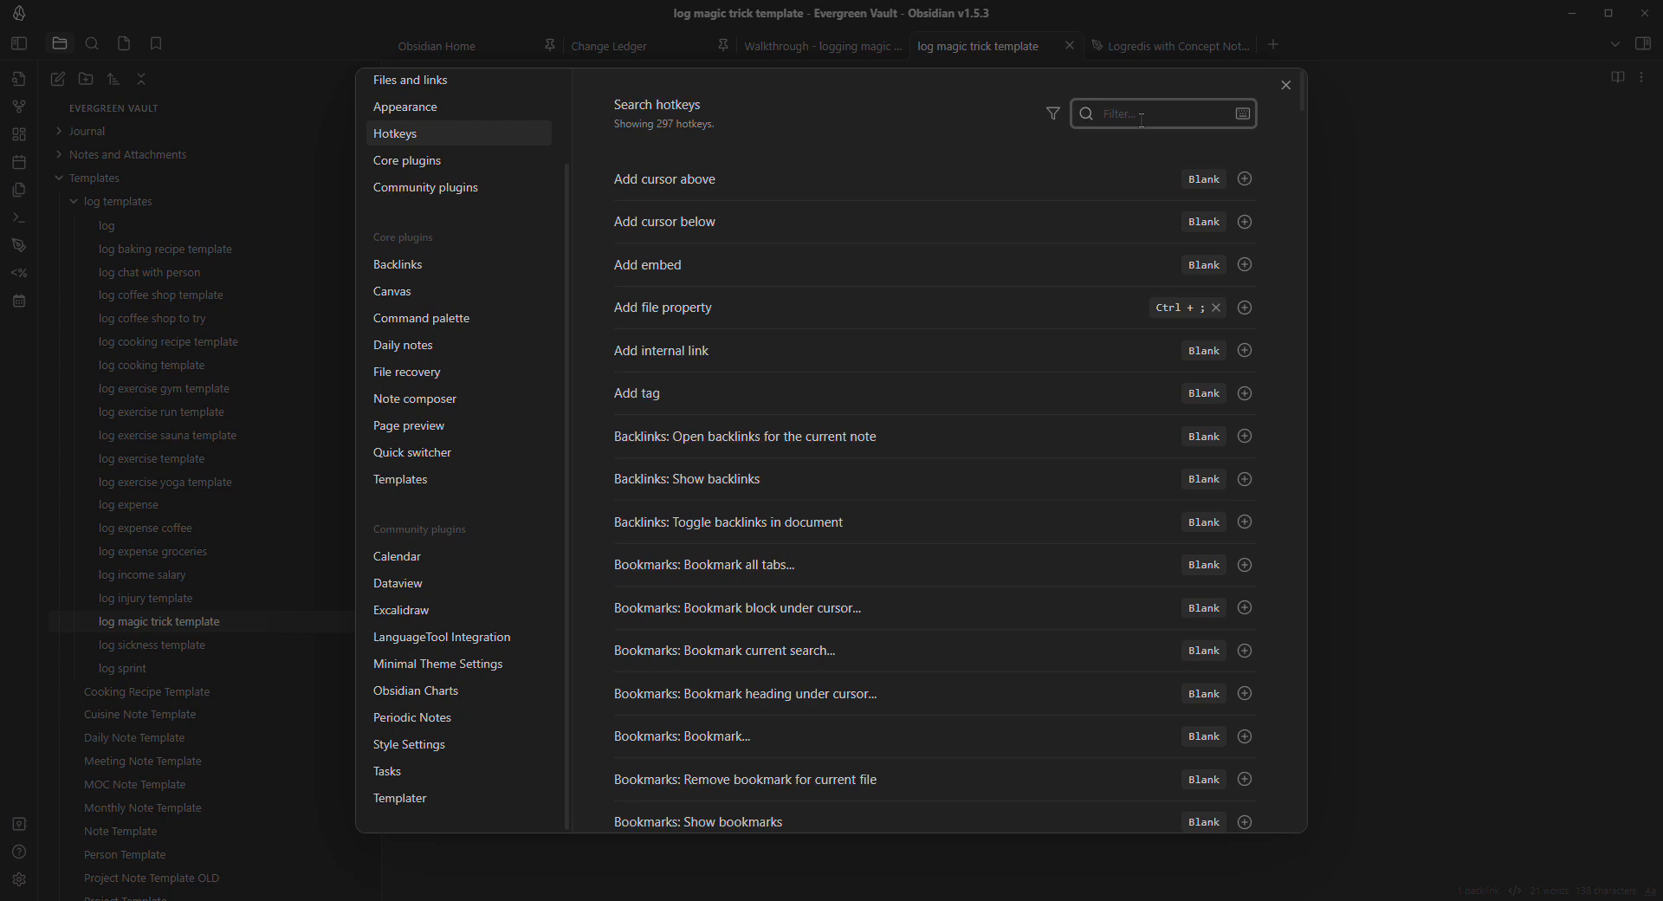
{"action": "type", "text": "cursor"}
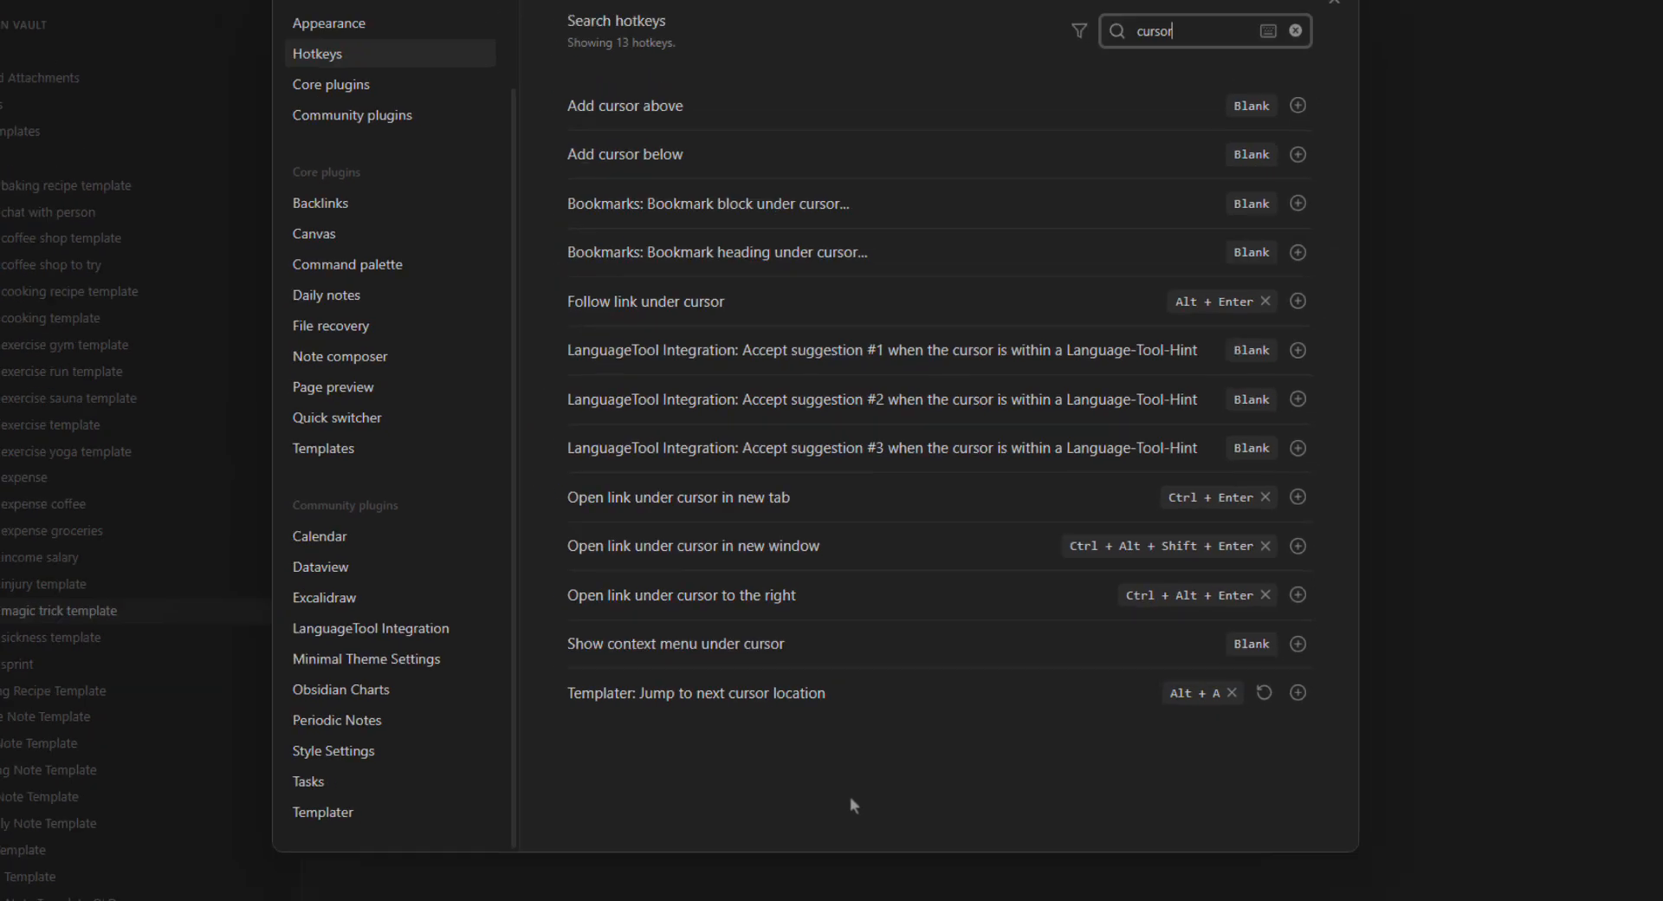
{"action": "left_click", "coordinate": [1416, 594]}
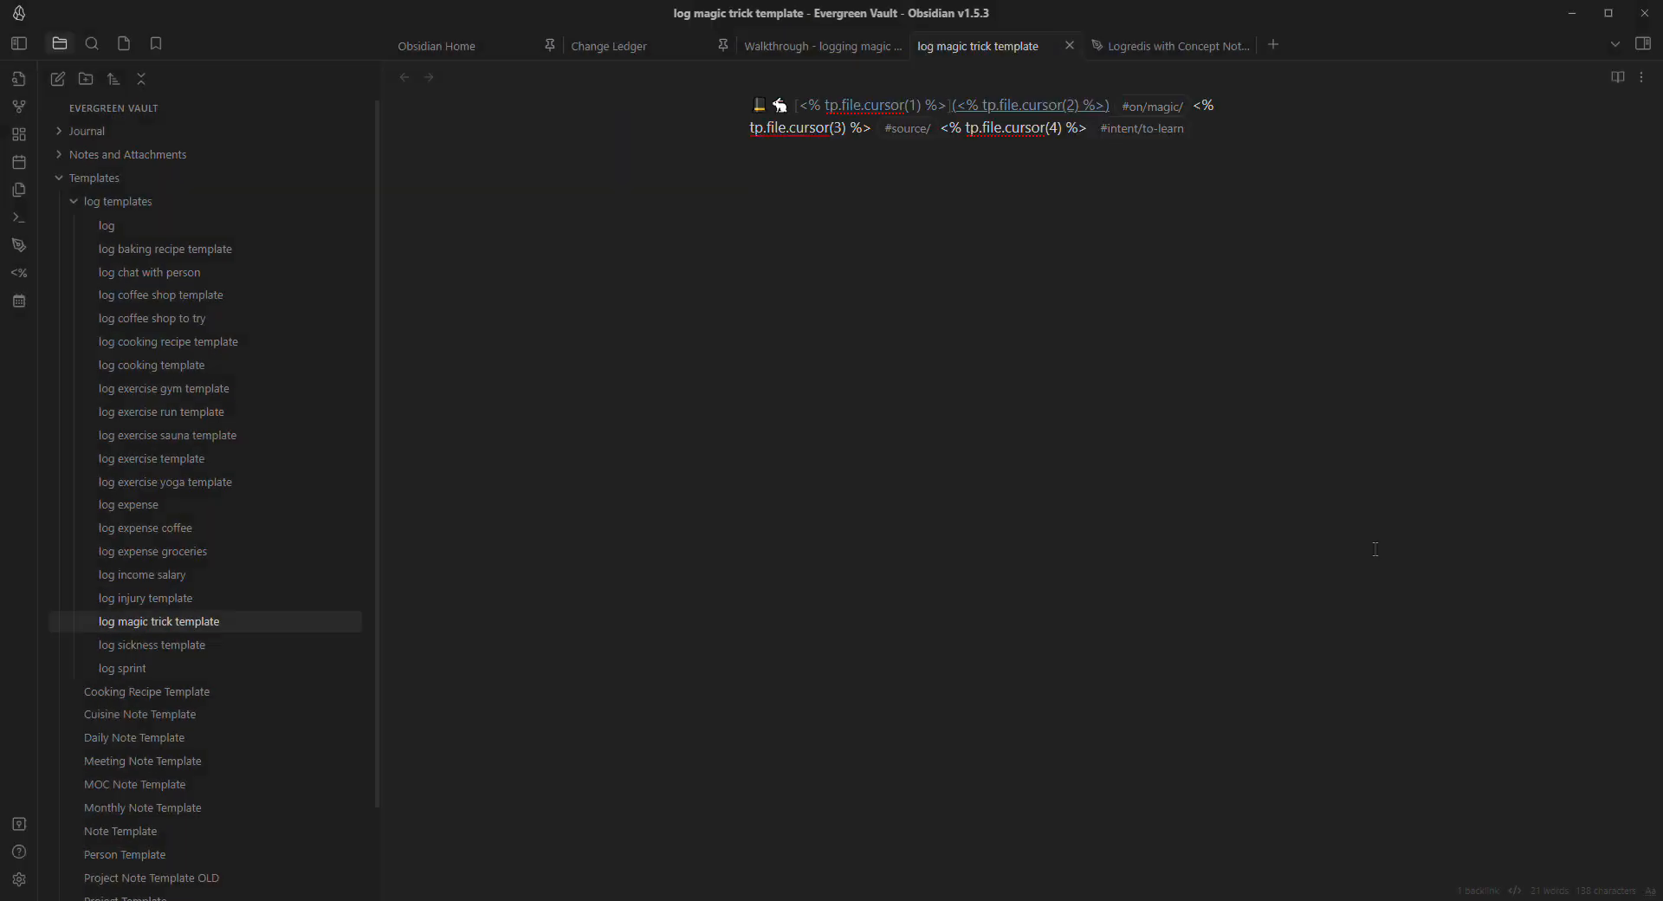
Step: Show the calendar sidebar beside the log magic trick template and highlight the template's whole line
{"action": "left_click_drag", "start_coordinate": [1210, 127], "coordinate": [630, 113]}
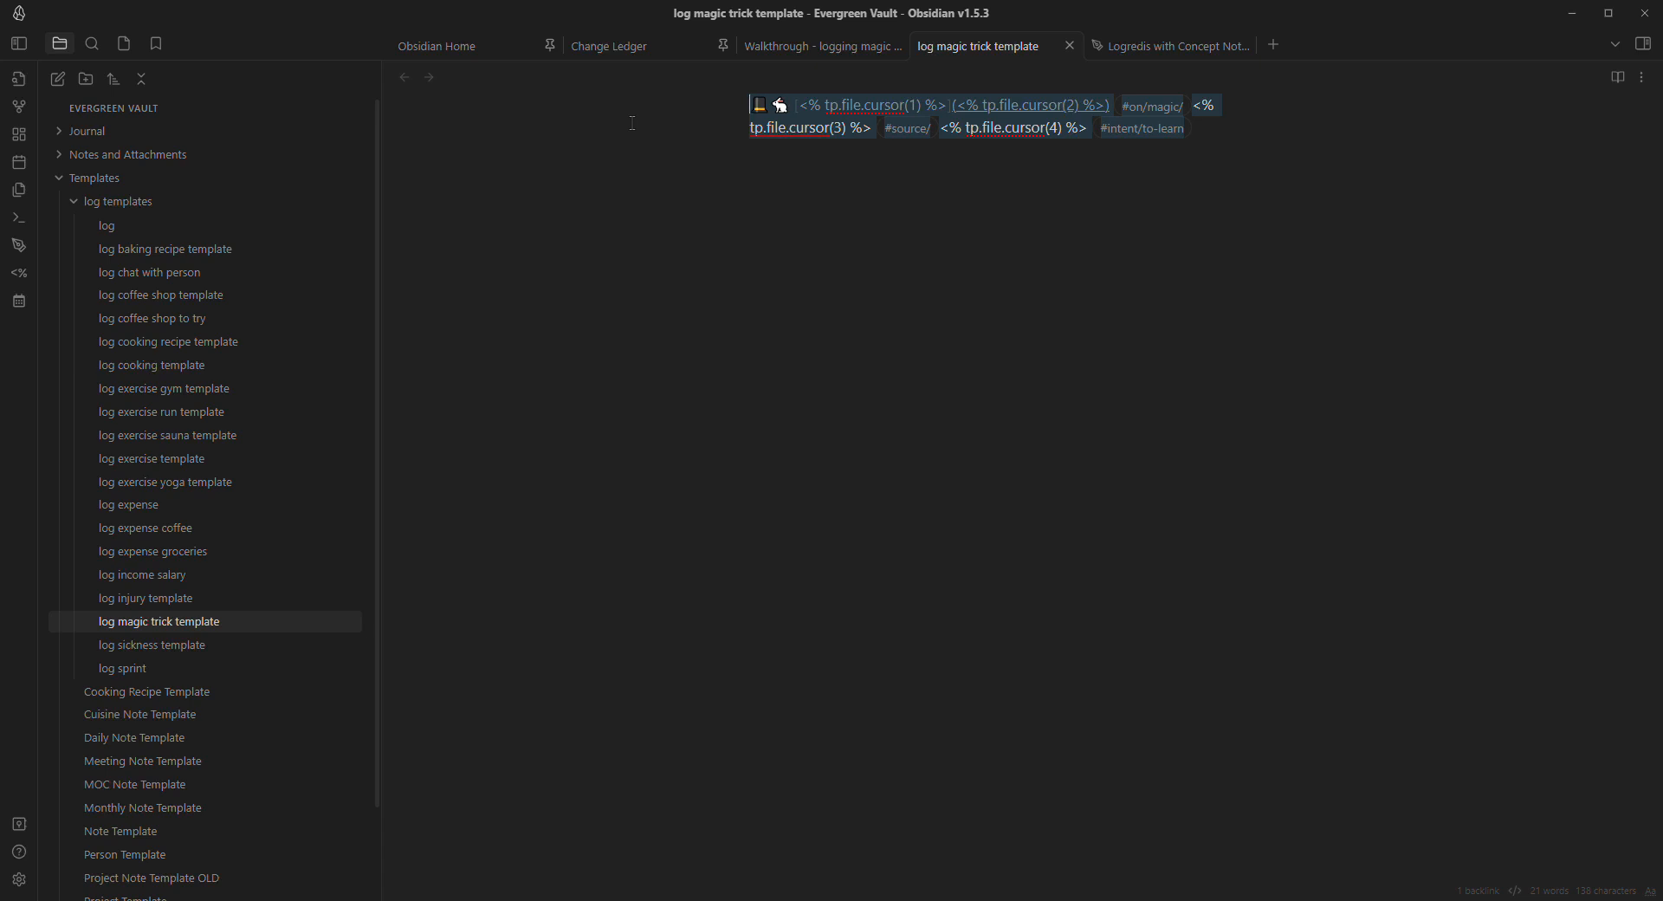
{"action": "left_click", "coordinate": [1643, 43]}
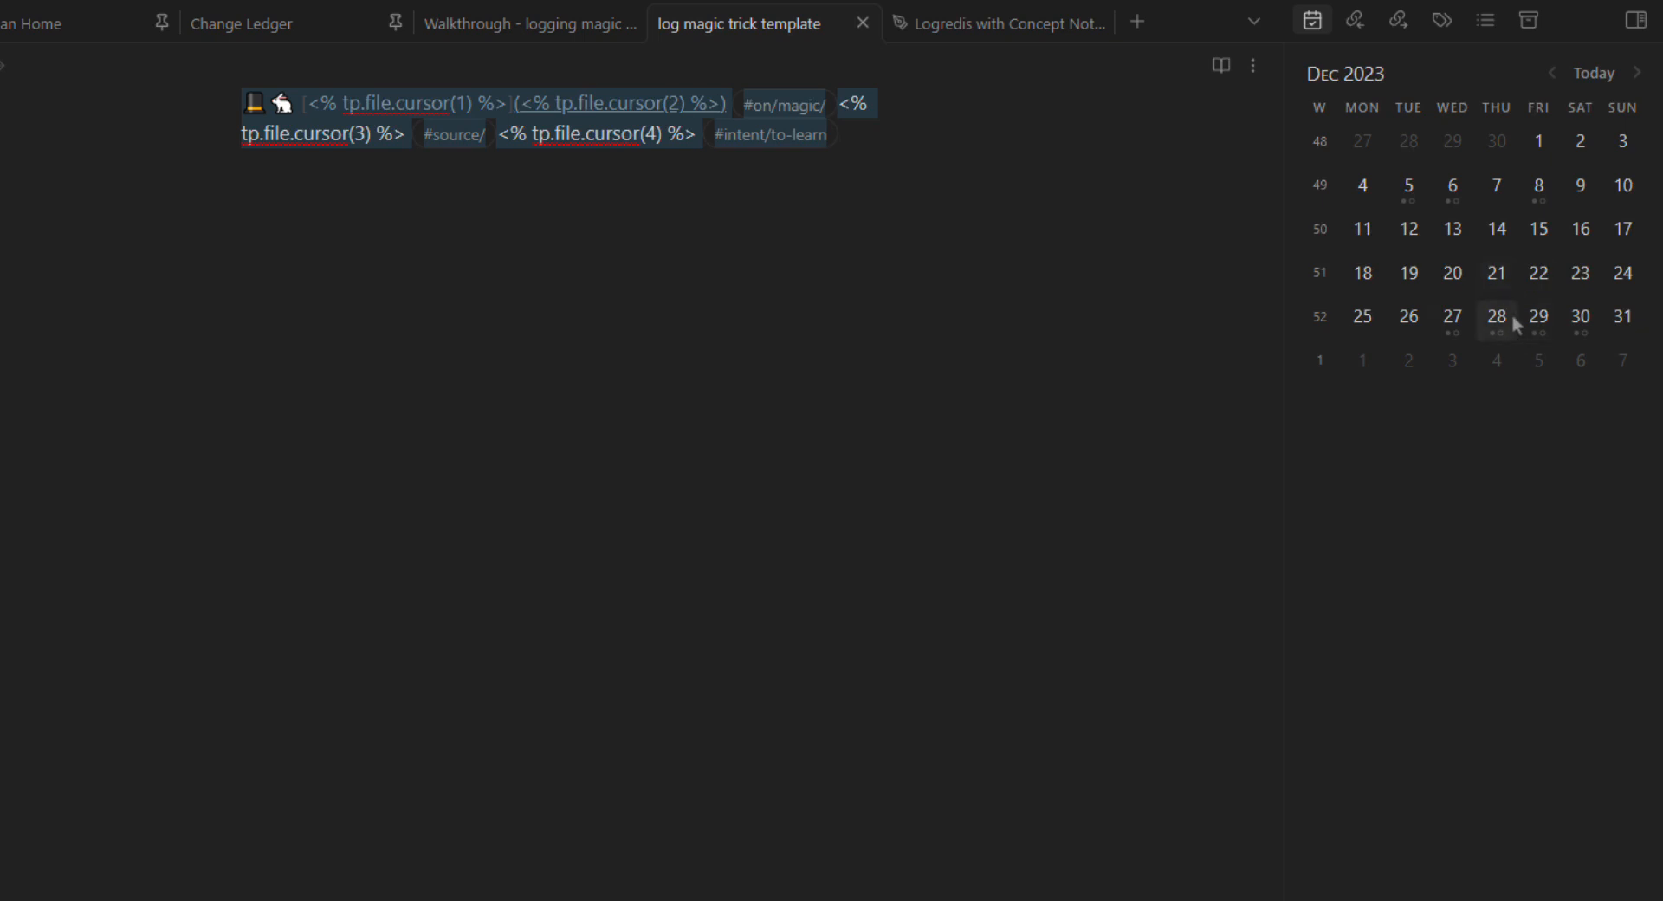
{"action": "left_click_drag", "start_coordinate": [898, 159], "coordinate": [84, 74]}
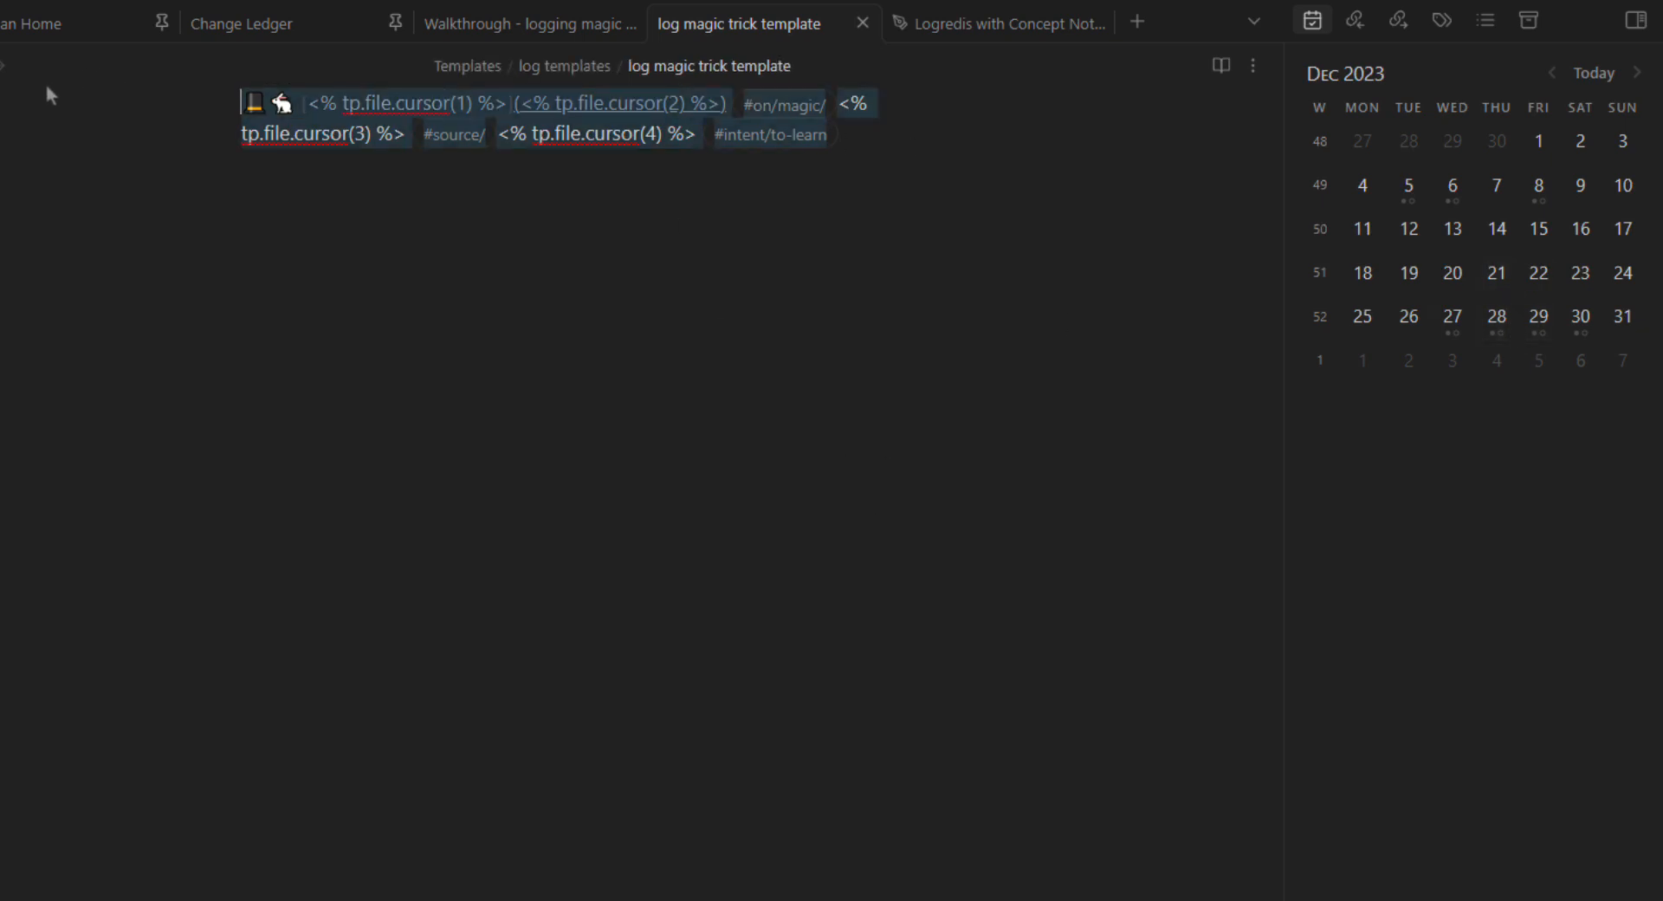
{"action": "left_click", "coordinate": [987, 353]}
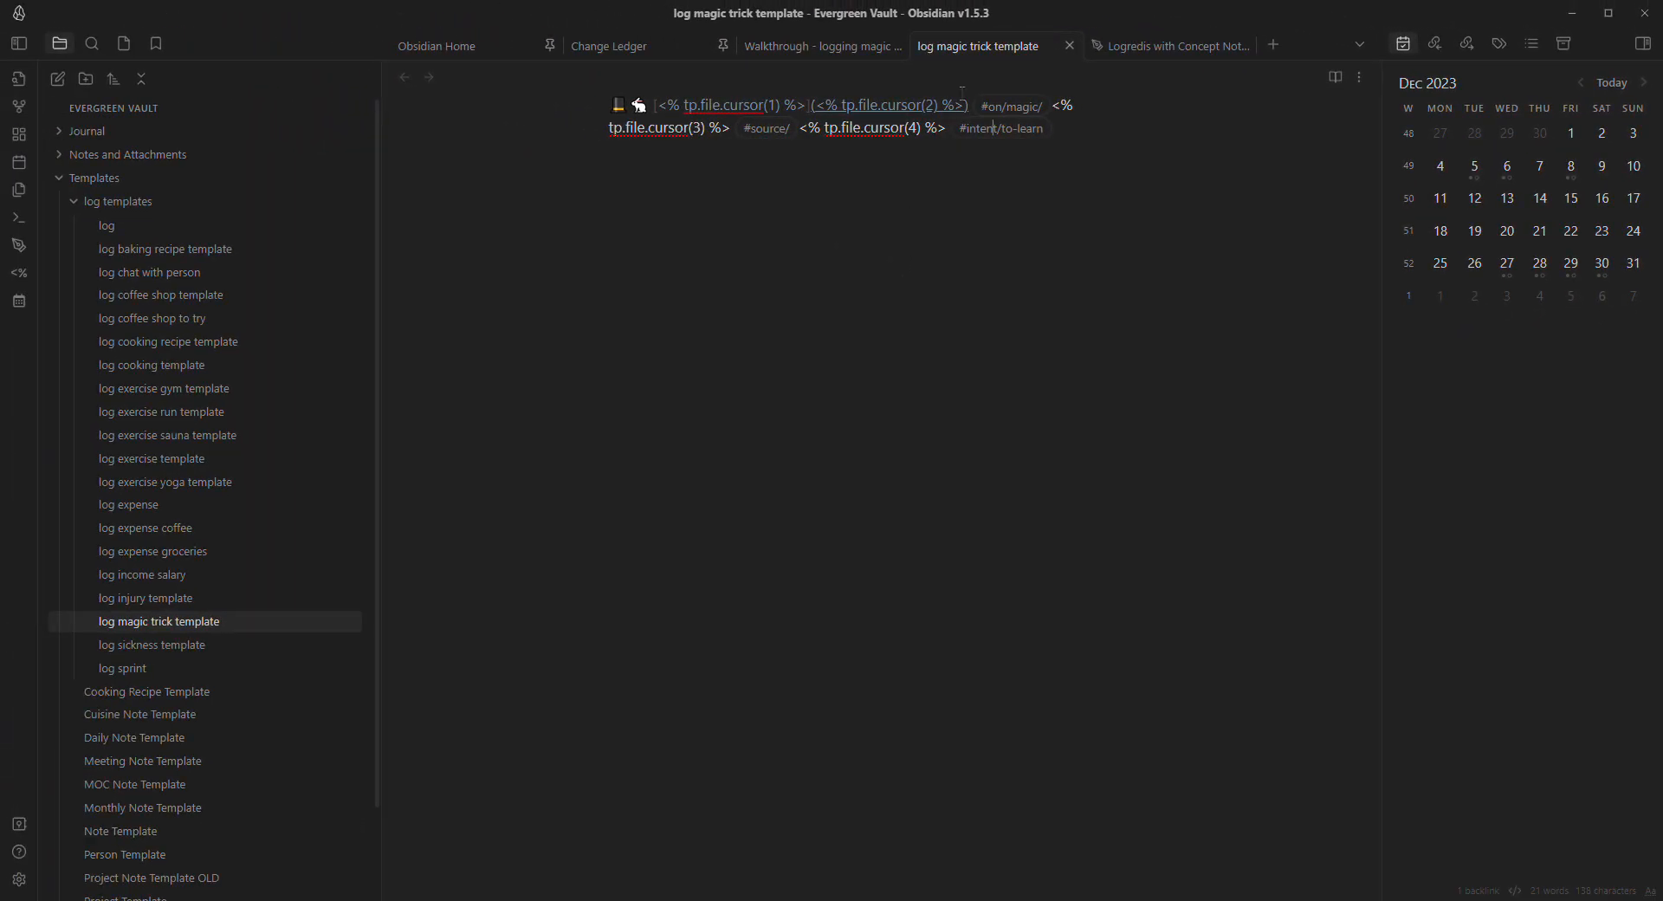
Step: Open the Logredis concept drawing and examine its Magic Logs diagram from the input tags to the MOCs
{"action": "left_click", "coordinate": [1170, 46]}
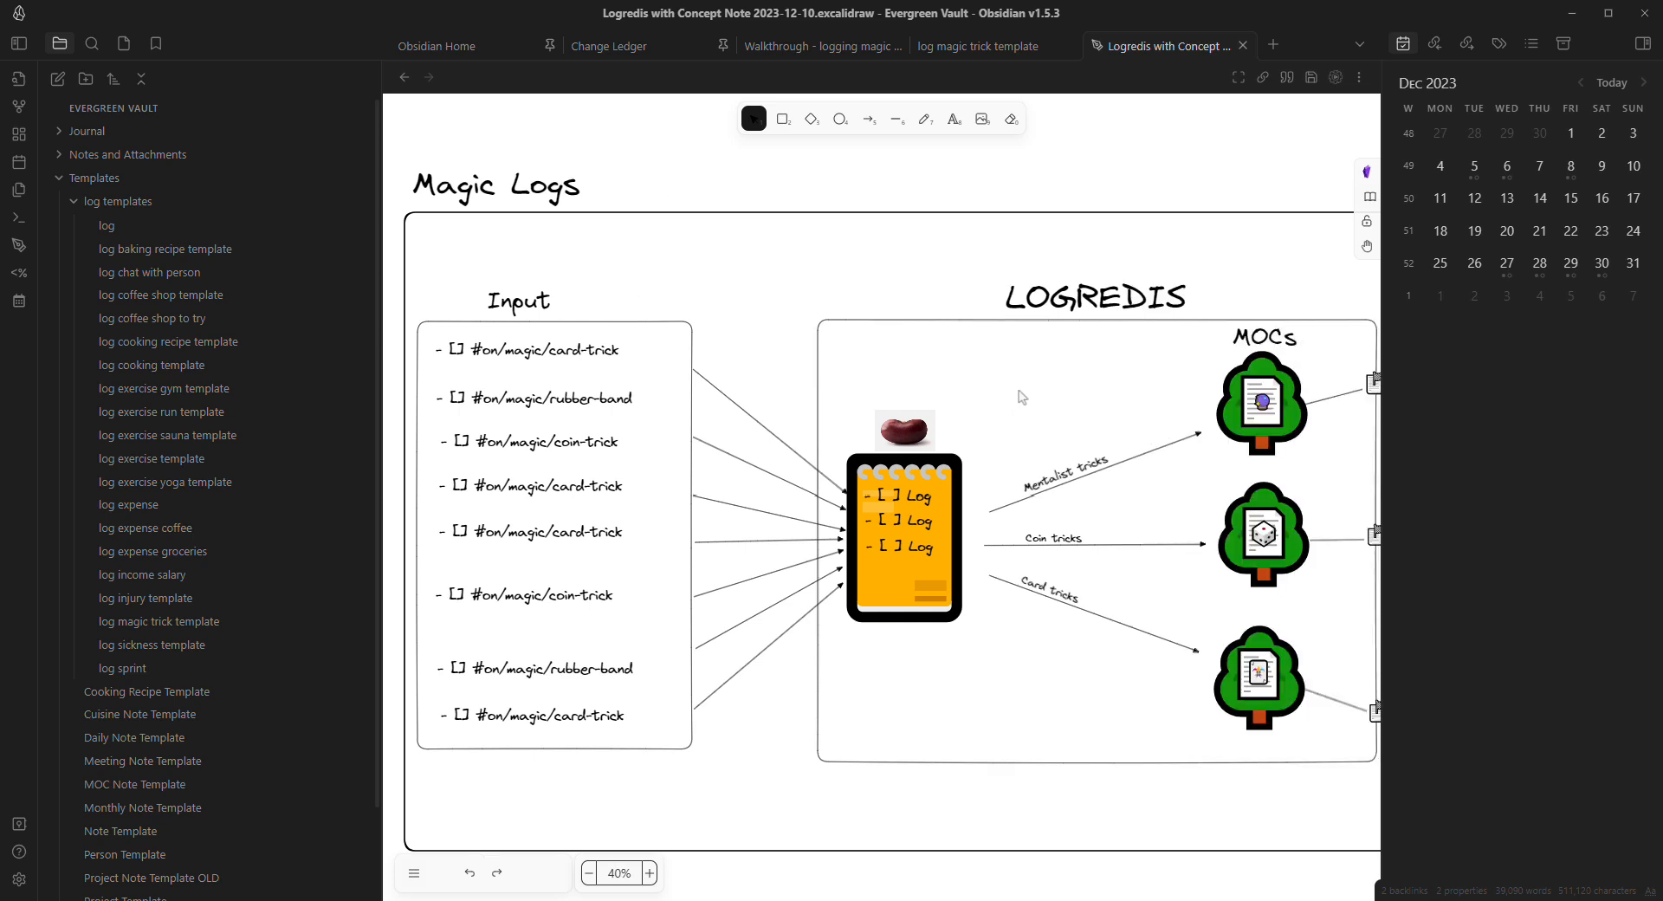
{"action": "scroll", "coordinate": [1026, 398], "scroll_direction": "right", "scroll_amount": 2}
{"action": "scroll", "coordinate": [980, 376], "scroll_direction": "left", "scroll_amount": 1}
{"action": "scroll", "coordinate": [1005, 423], "scroll_direction": "left", "scroll_amount": 2}
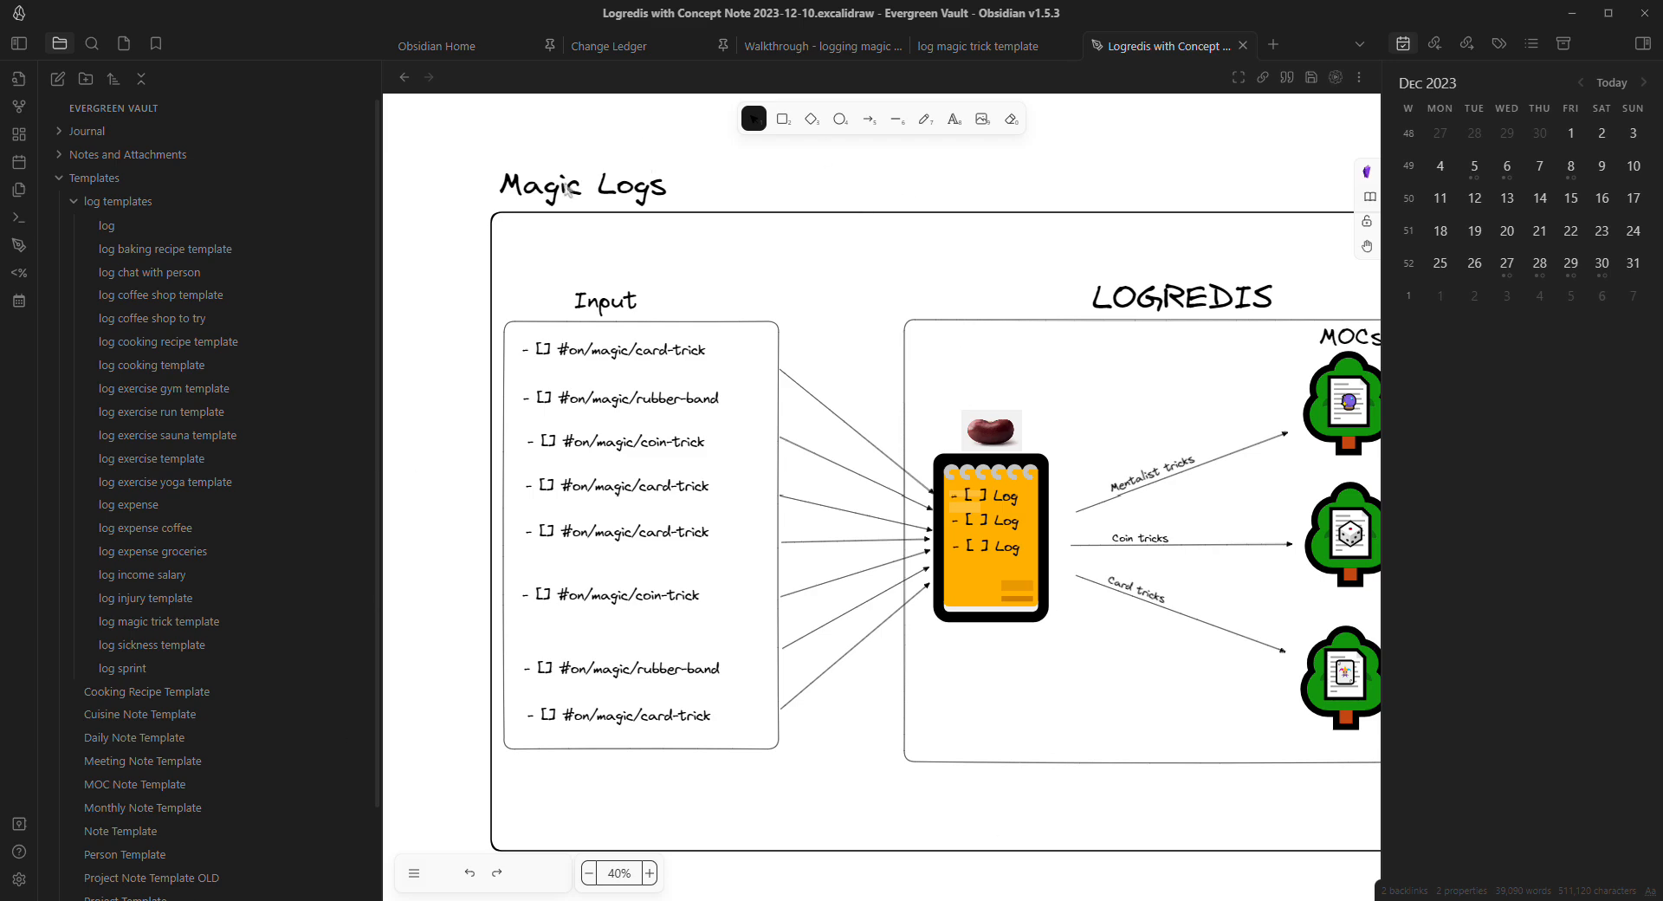
Step: Switch to the magic trick logging walkthrough and review its section of dated trick logs
{"action": "left_click", "coordinate": [982, 50]}
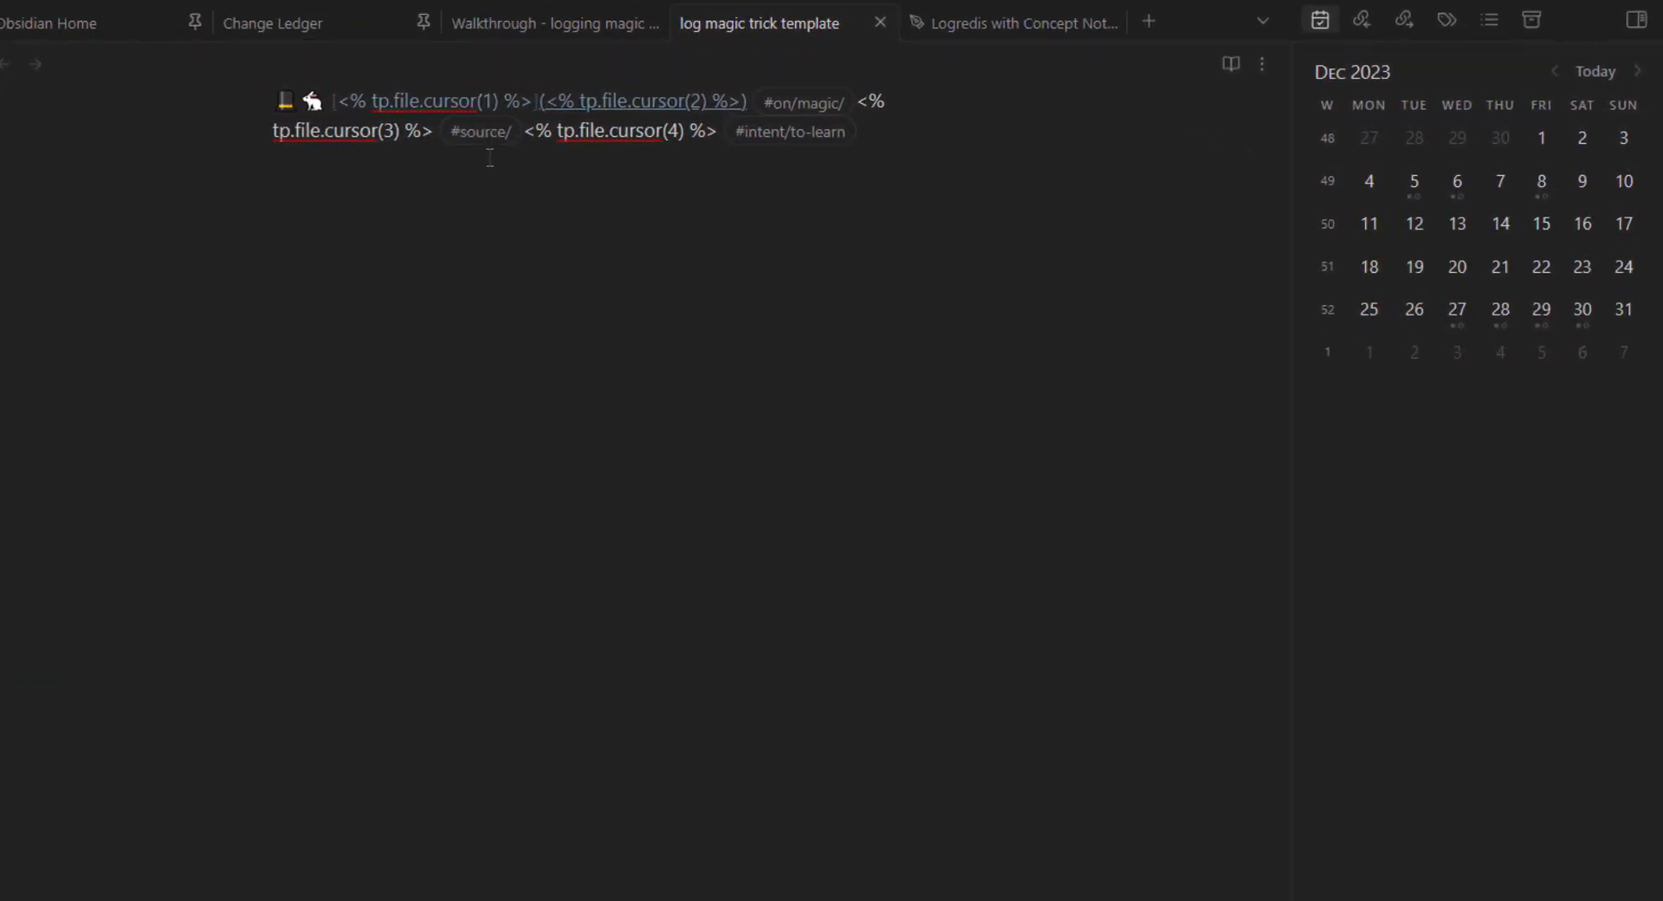
{"action": "left_click", "coordinate": [544, 25]}
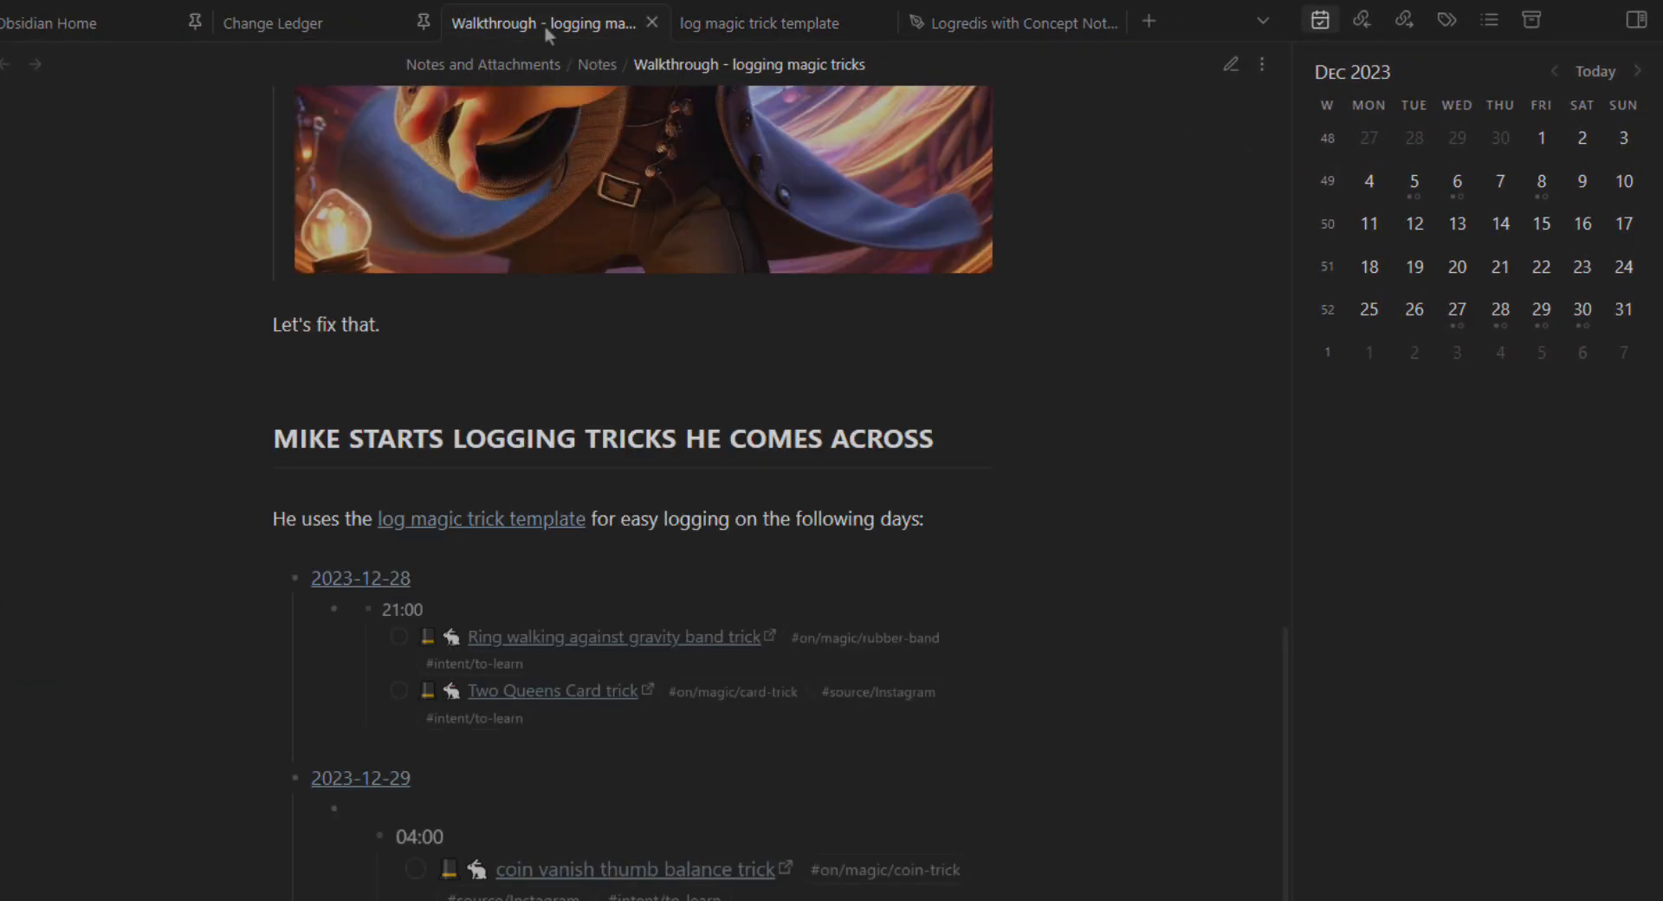
{"action": "scroll", "coordinate": [419, 670], "scroll_direction": "down", "scroll_amount": 1}
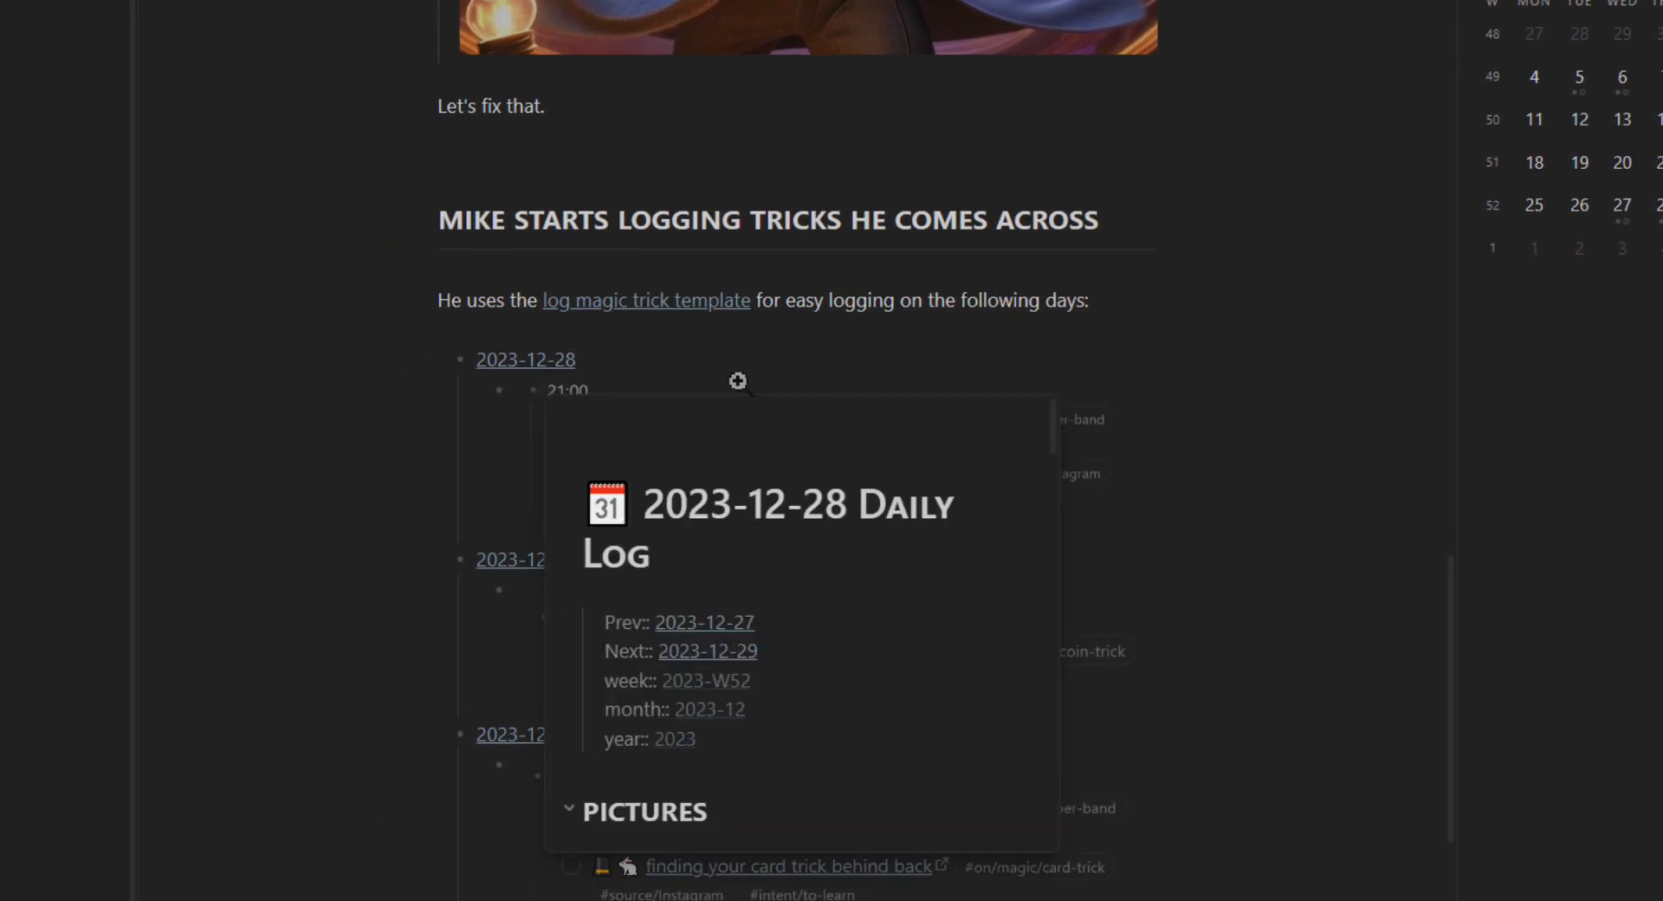
{"action": "scroll", "coordinate": [1291, 265], "scroll_direction": "down", "scroll_amount": 3}
{"action": "scroll", "coordinate": [1291, 265], "scroll_direction": "up", "scroll_amount": 3}
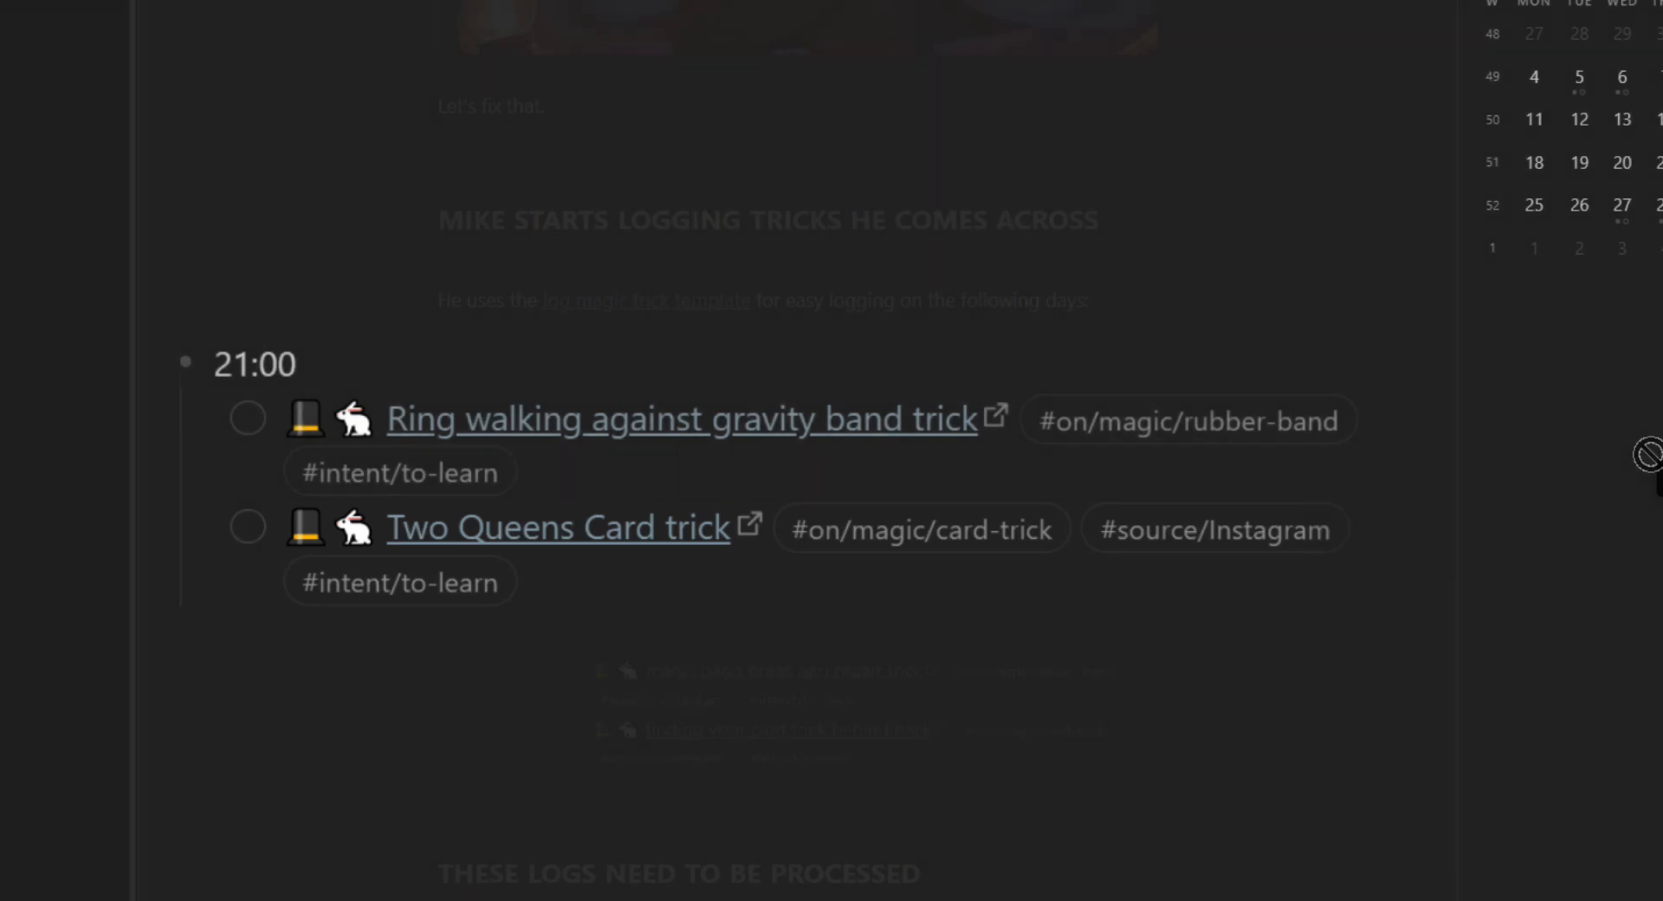
Step: Open the 2023-12-28 daily log from the walkthrough and show its 21:00 magic trick entries in editing view
{"action": "left_click", "coordinate": [546, 368]}
{"action": "scroll", "coordinate": [576, 387], "scroll_direction": "down", "scroll_amount": 10}
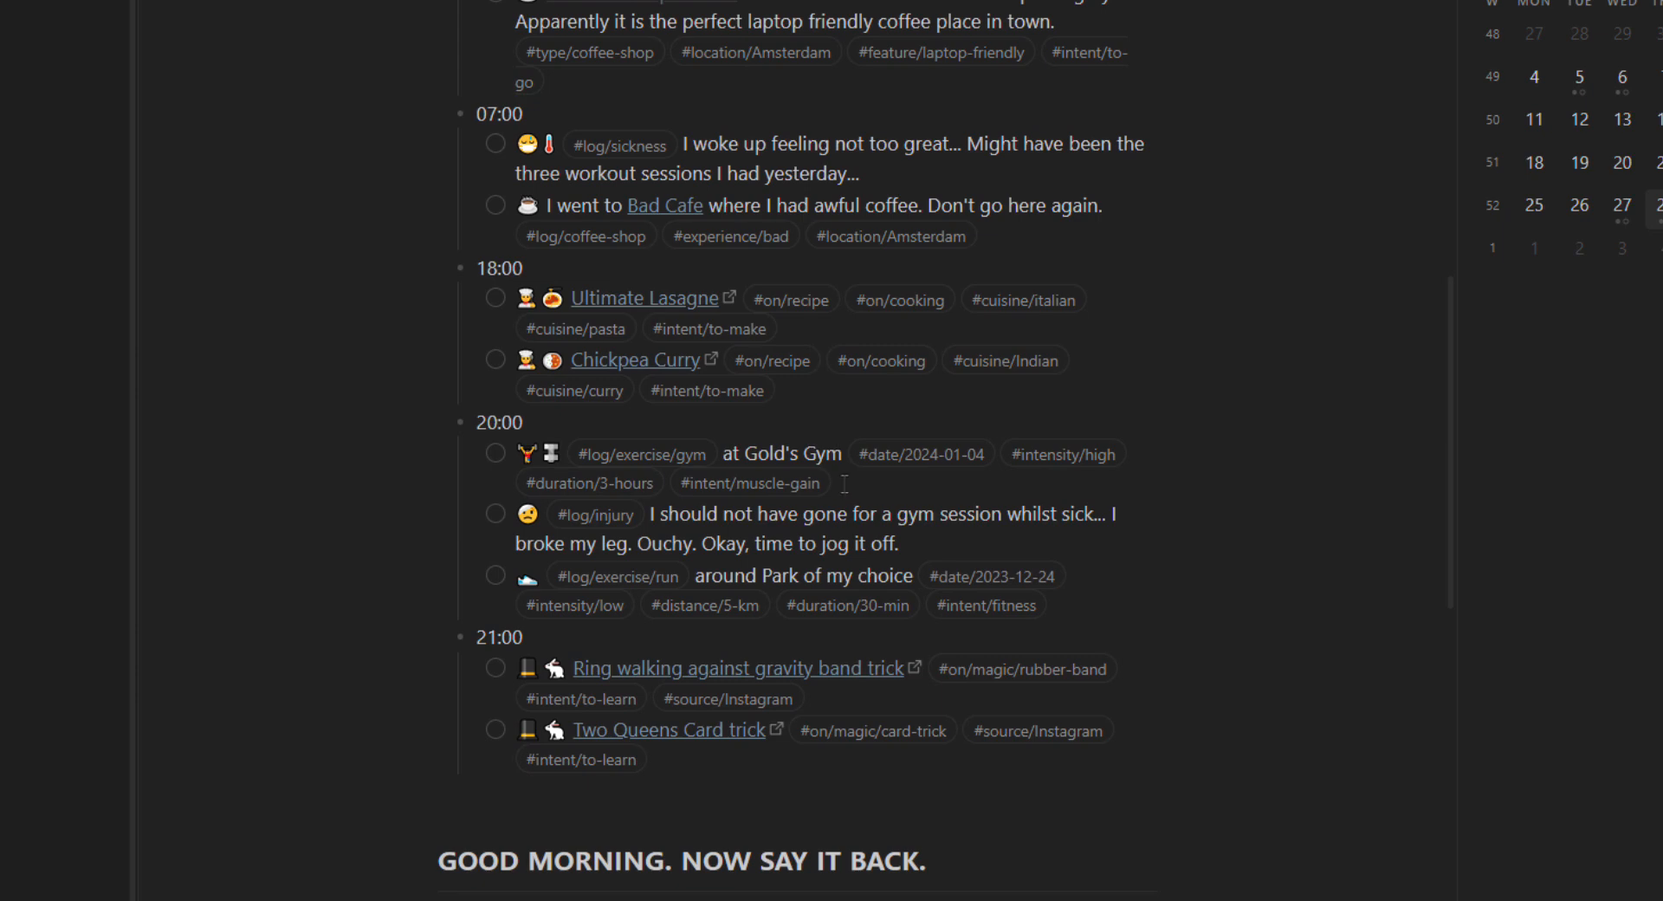
{"action": "scroll", "coordinate": [651, 535], "scroll_direction": "down", "scroll_amount": 10}
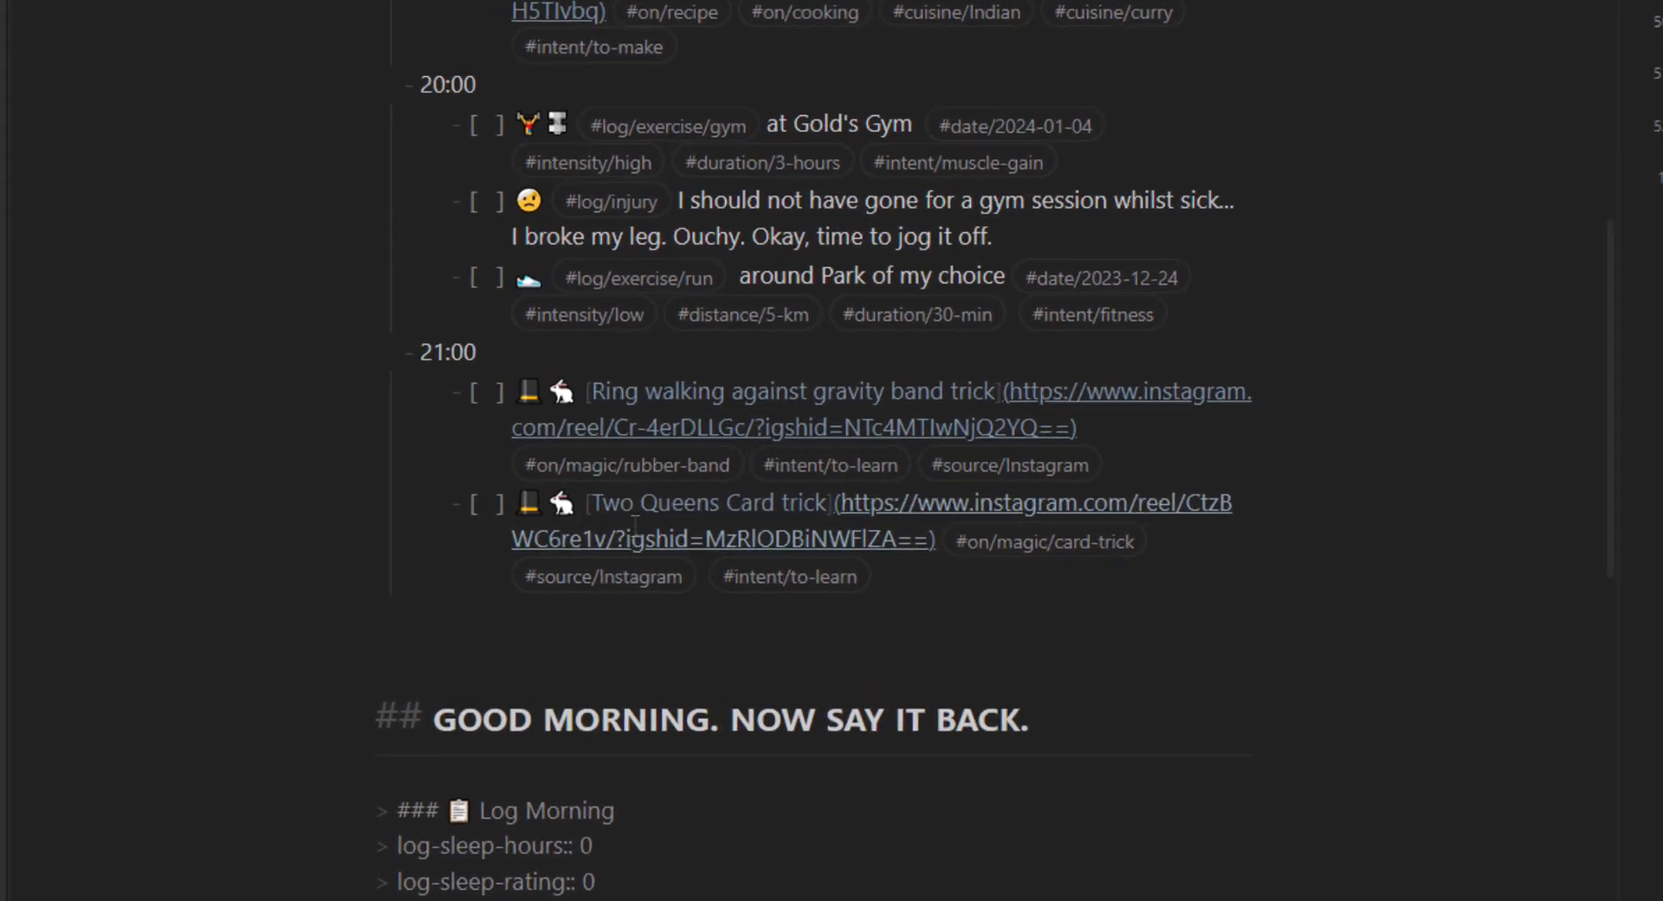
Step: Highlight the title and the tags of the Two Queens Card trick entry to examine how the log is built
{"action": "left_click_drag", "start_coordinate": [593, 502], "coordinate": [830, 502]}
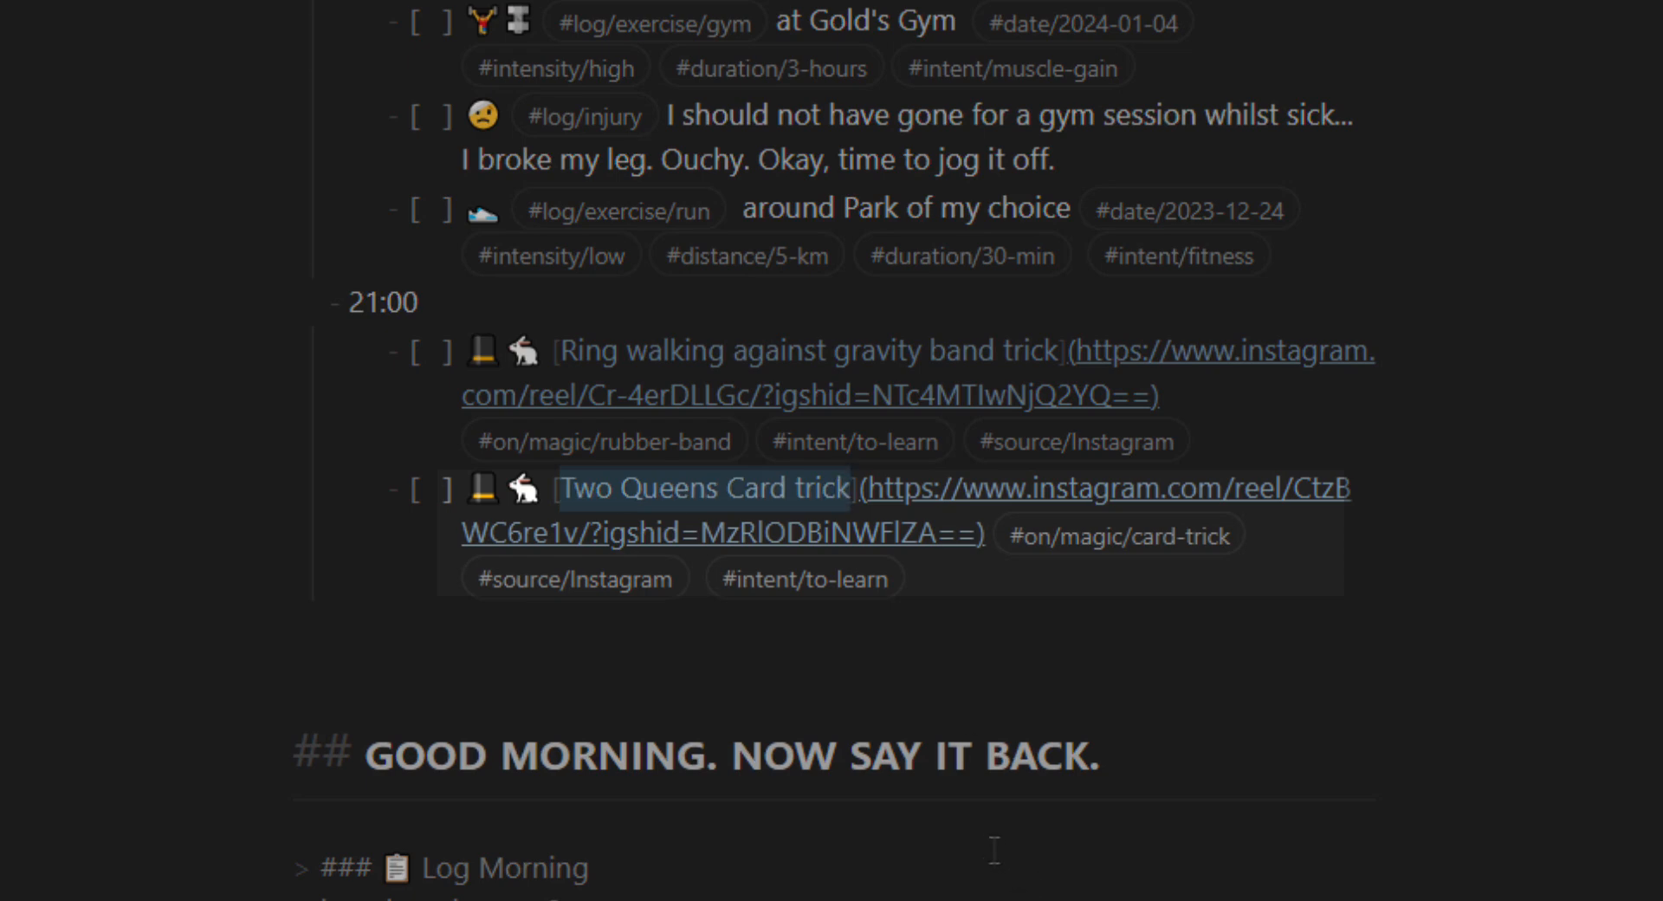
{"action": "left_click", "coordinate": [869, 487]}
{"action": "left_click_drag", "start_coordinate": [868, 488], "coordinate": [1010, 535]}
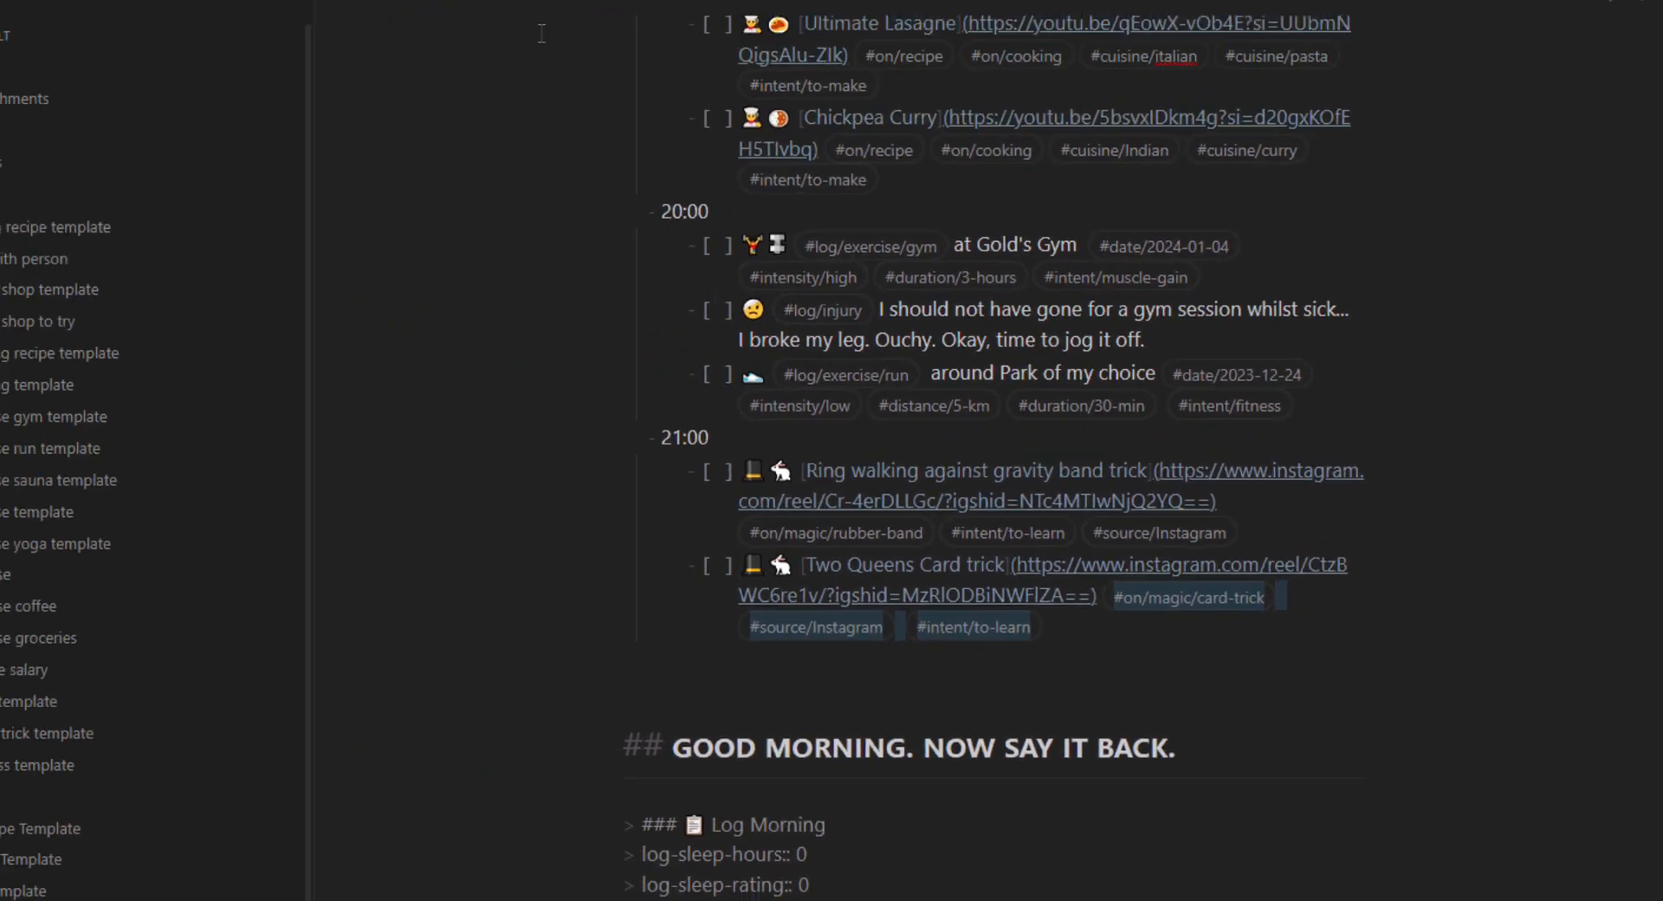
Step: Return to the walkthrough and review the trick logs for 2023-12-28 through 2023-12-30
{"action": "left_click", "coordinate": [445, 68]}
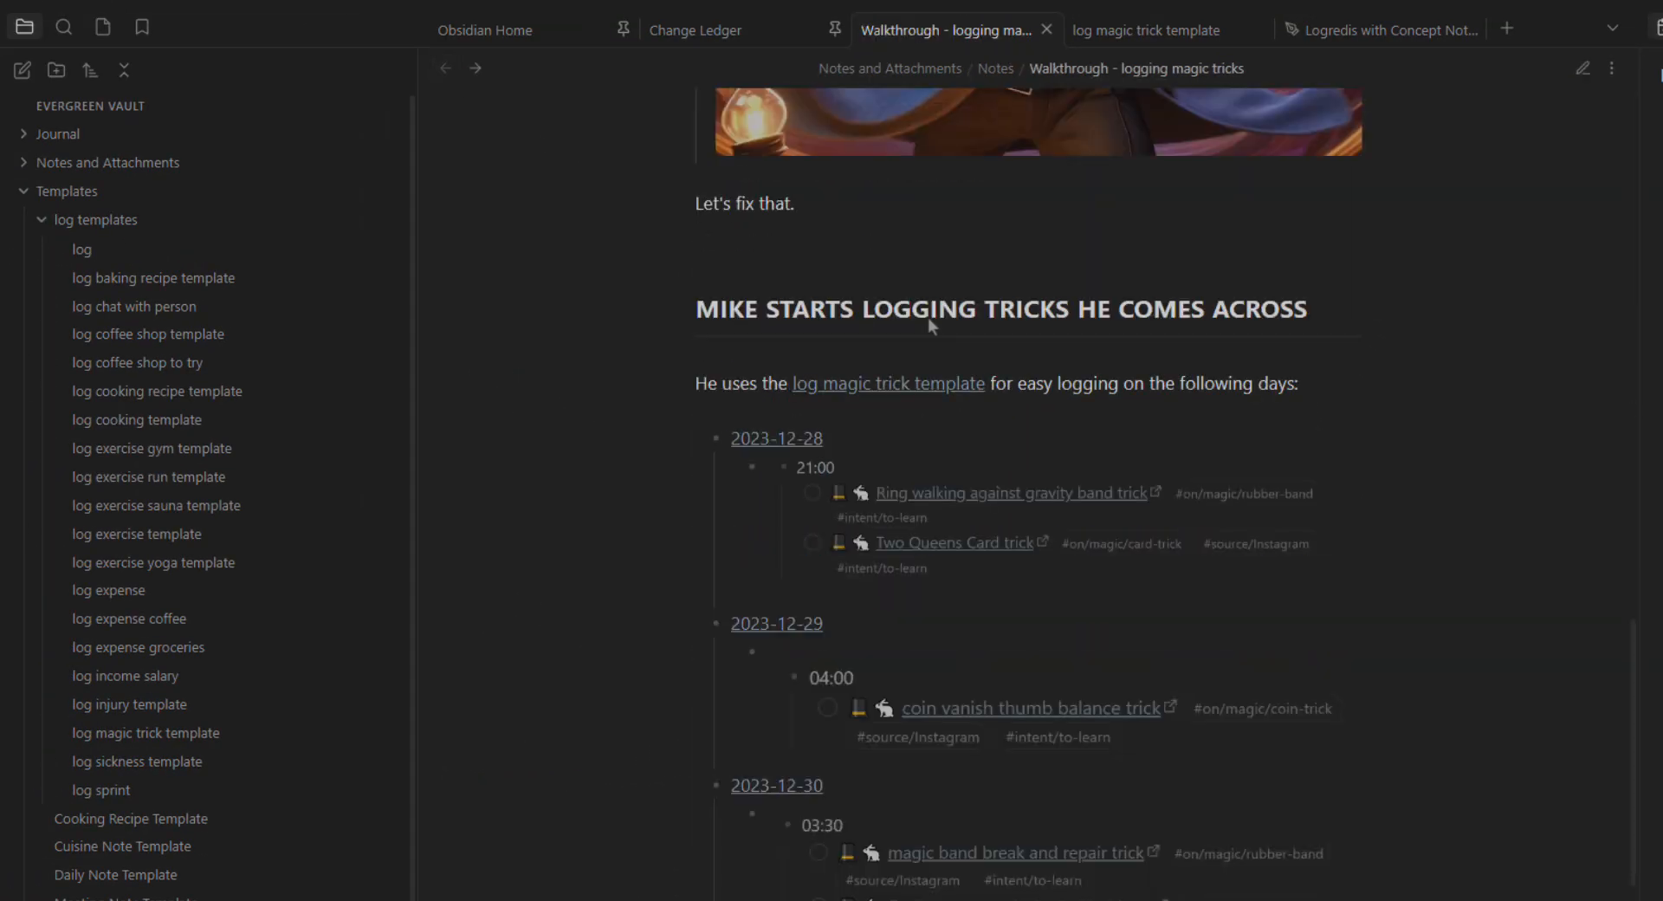
{"action": "scroll", "coordinate": [1414, 649], "scroll_direction": "down", "scroll_amount": 2}
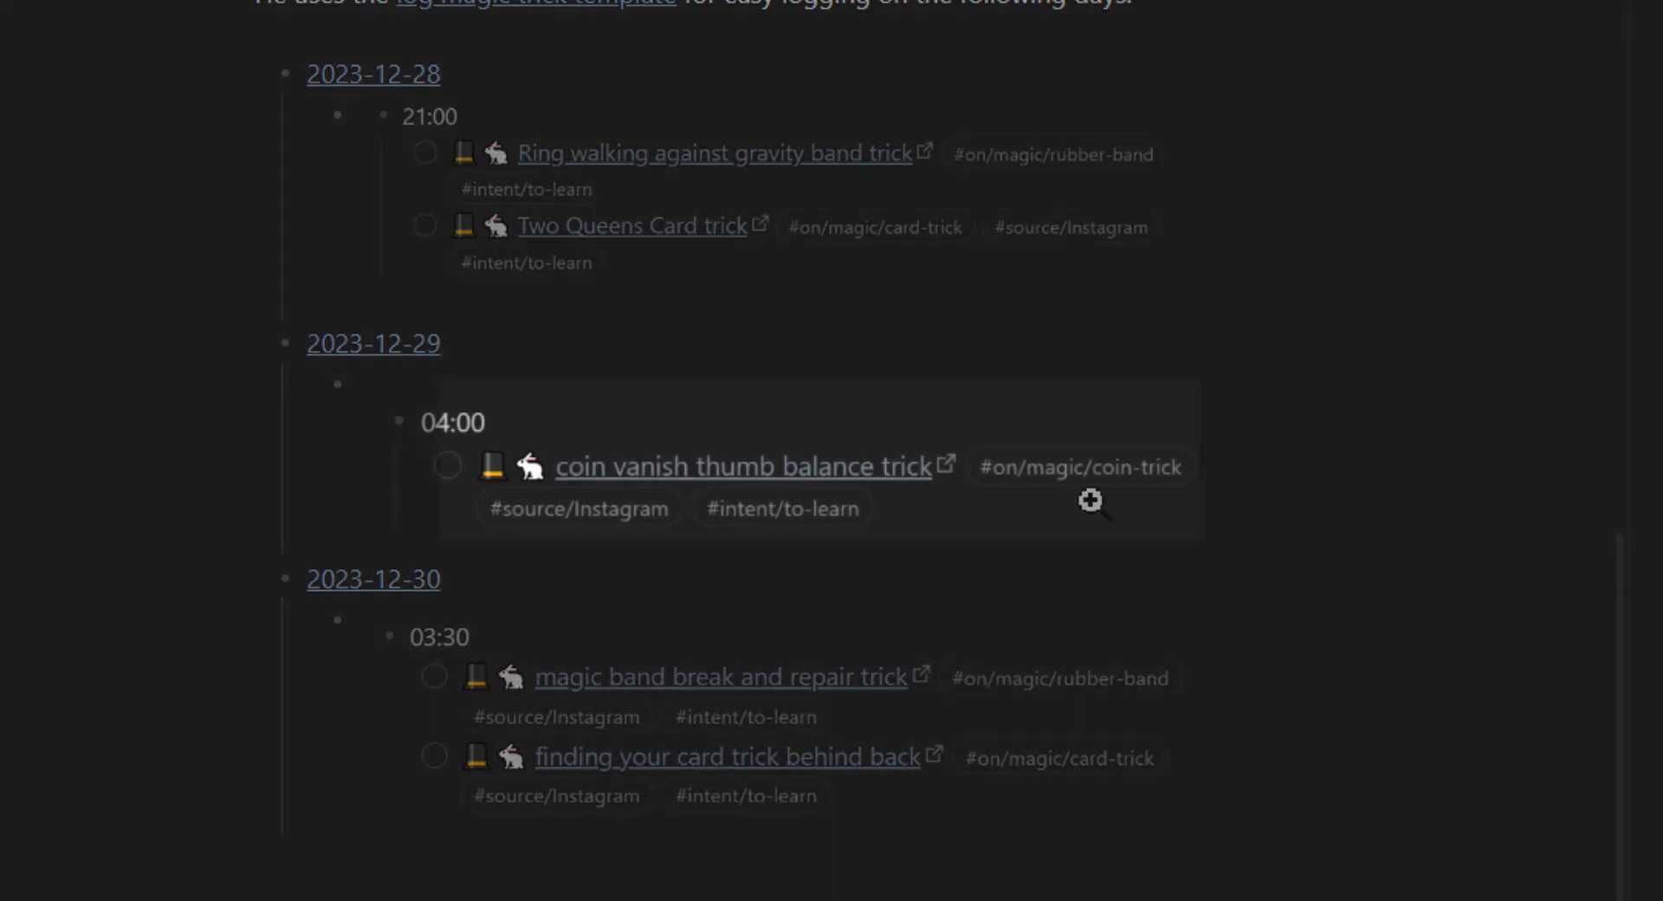
{"action": "scroll", "coordinate": [1236, 486], "scroll_direction": "down", "scroll_amount": 2}
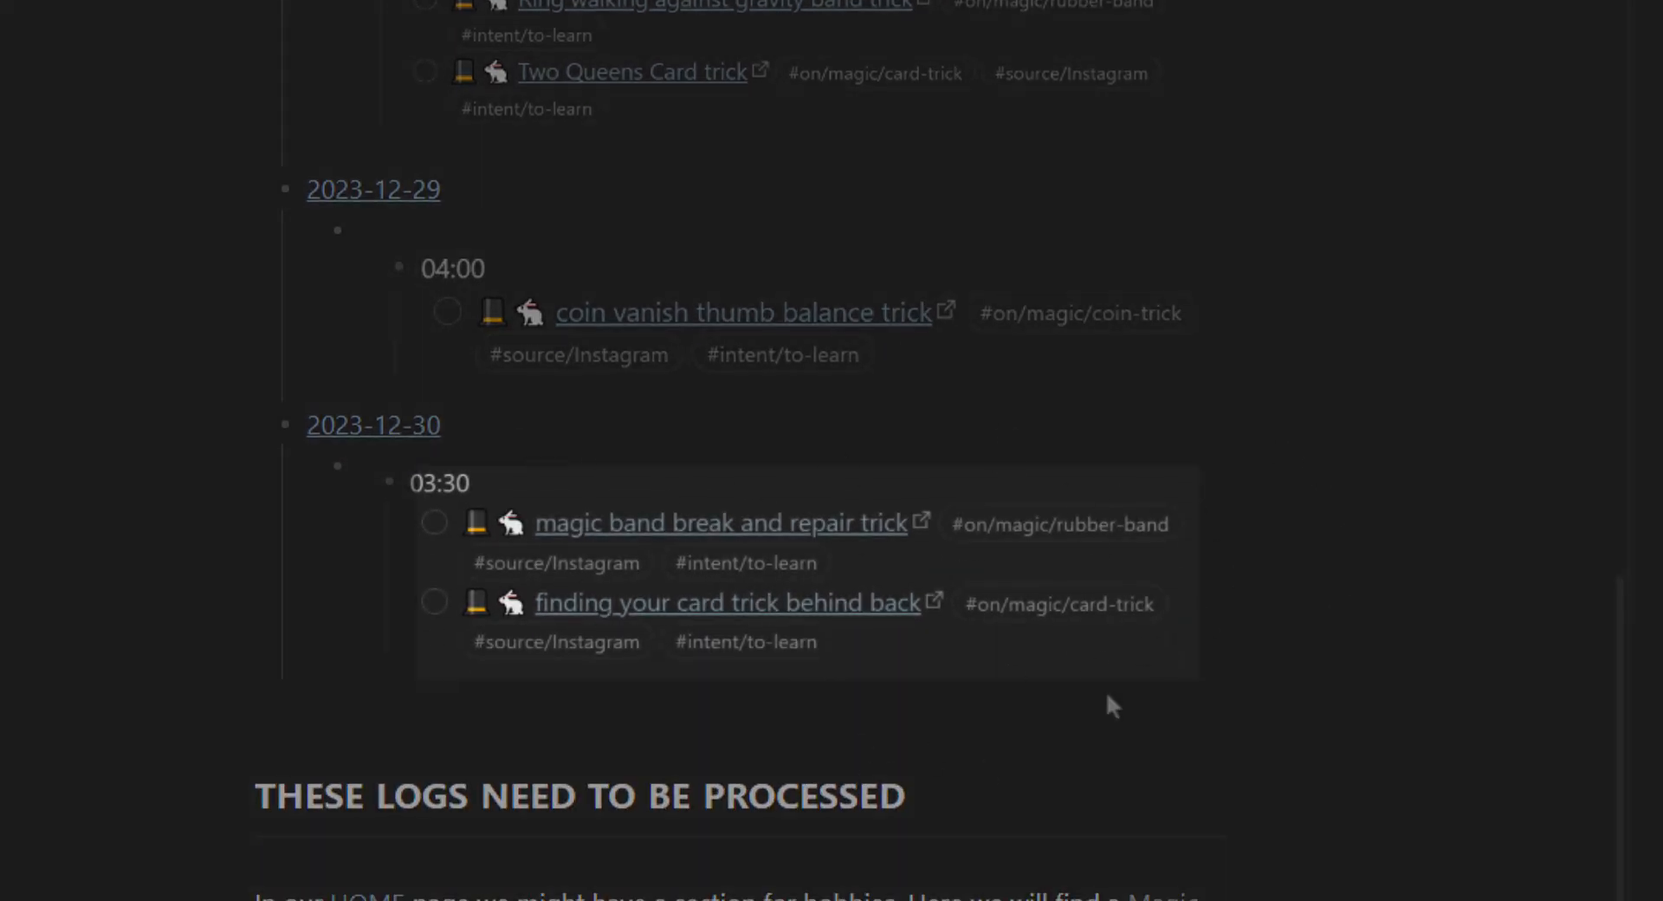
{"action": "scroll", "coordinate": [1318, 525], "scroll_direction": "up", "scroll_amount": 2}
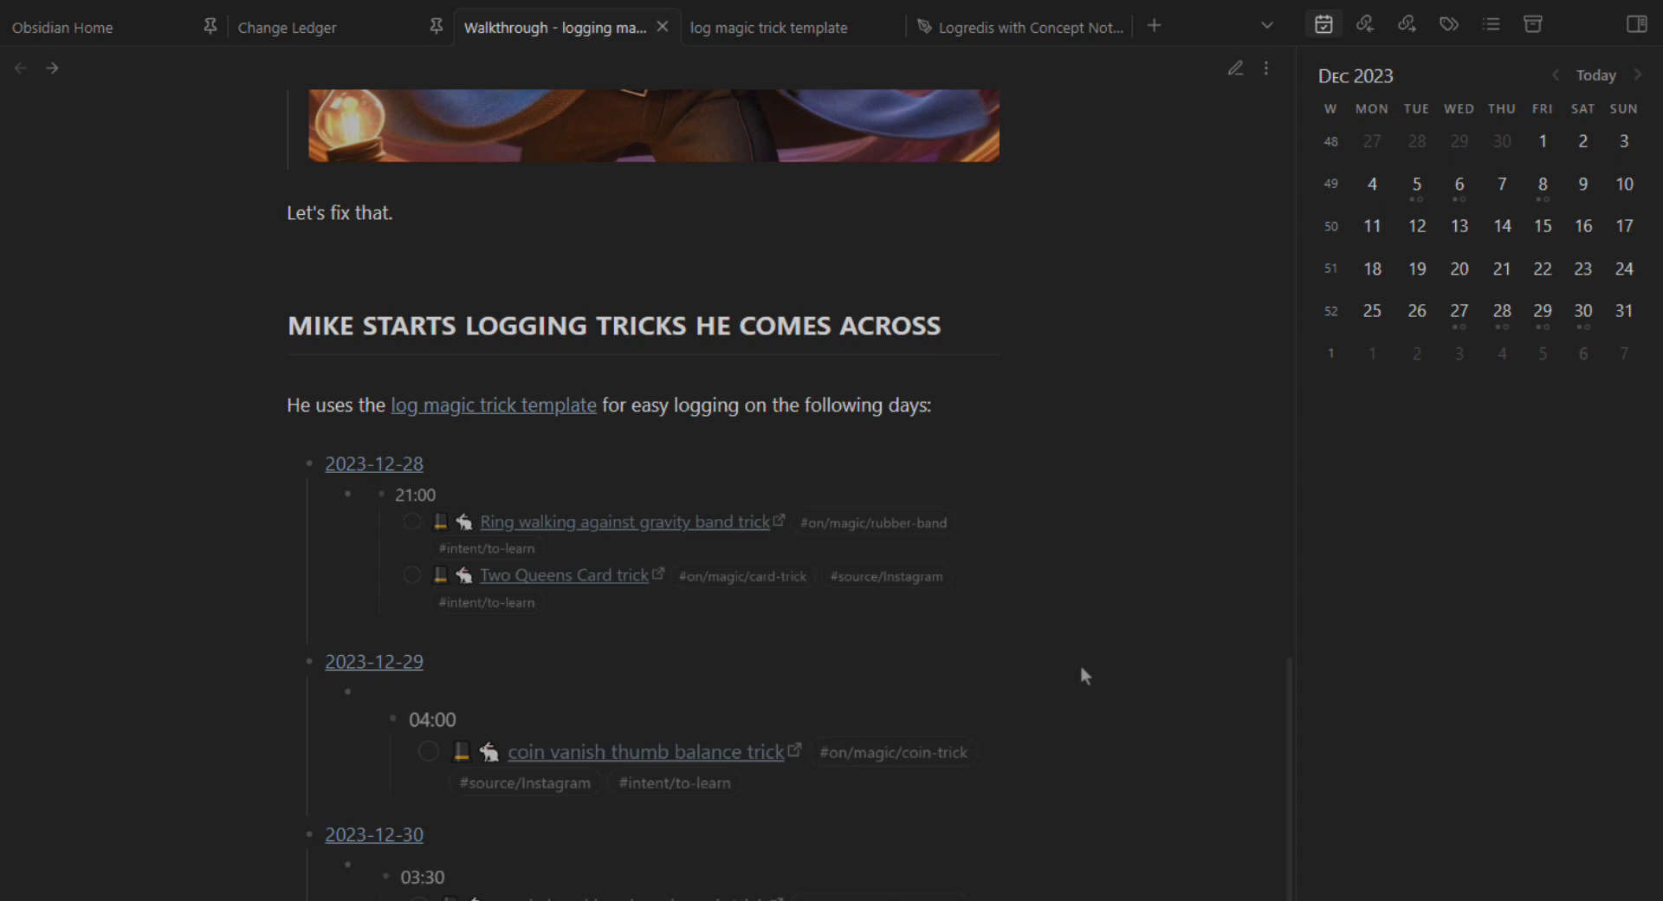
{"action": "scroll", "coordinate": [1086, 692], "scroll_direction": "down", "scroll_amount": 4}
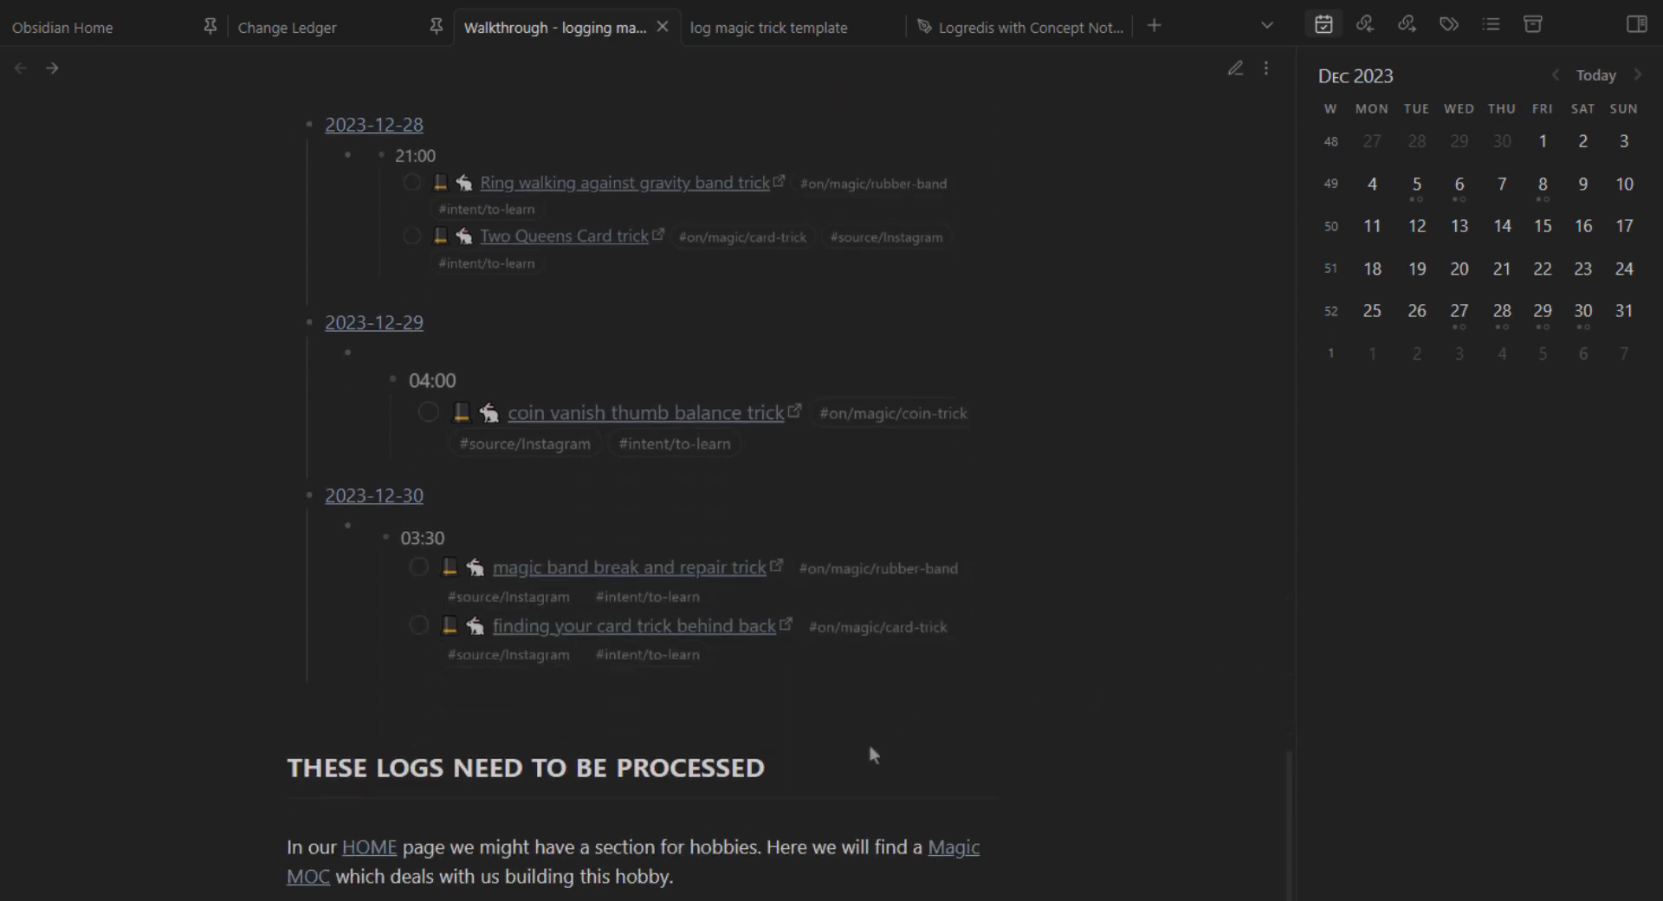
Step: Open the HOME note from the walkthrough's log processing section and inspect its Hobbies section
{"action": "left_click", "coordinate": [368, 847]}
{"action": "scroll", "coordinate": [608, 564], "scroll_direction": "down", "scroll_amount": 1}
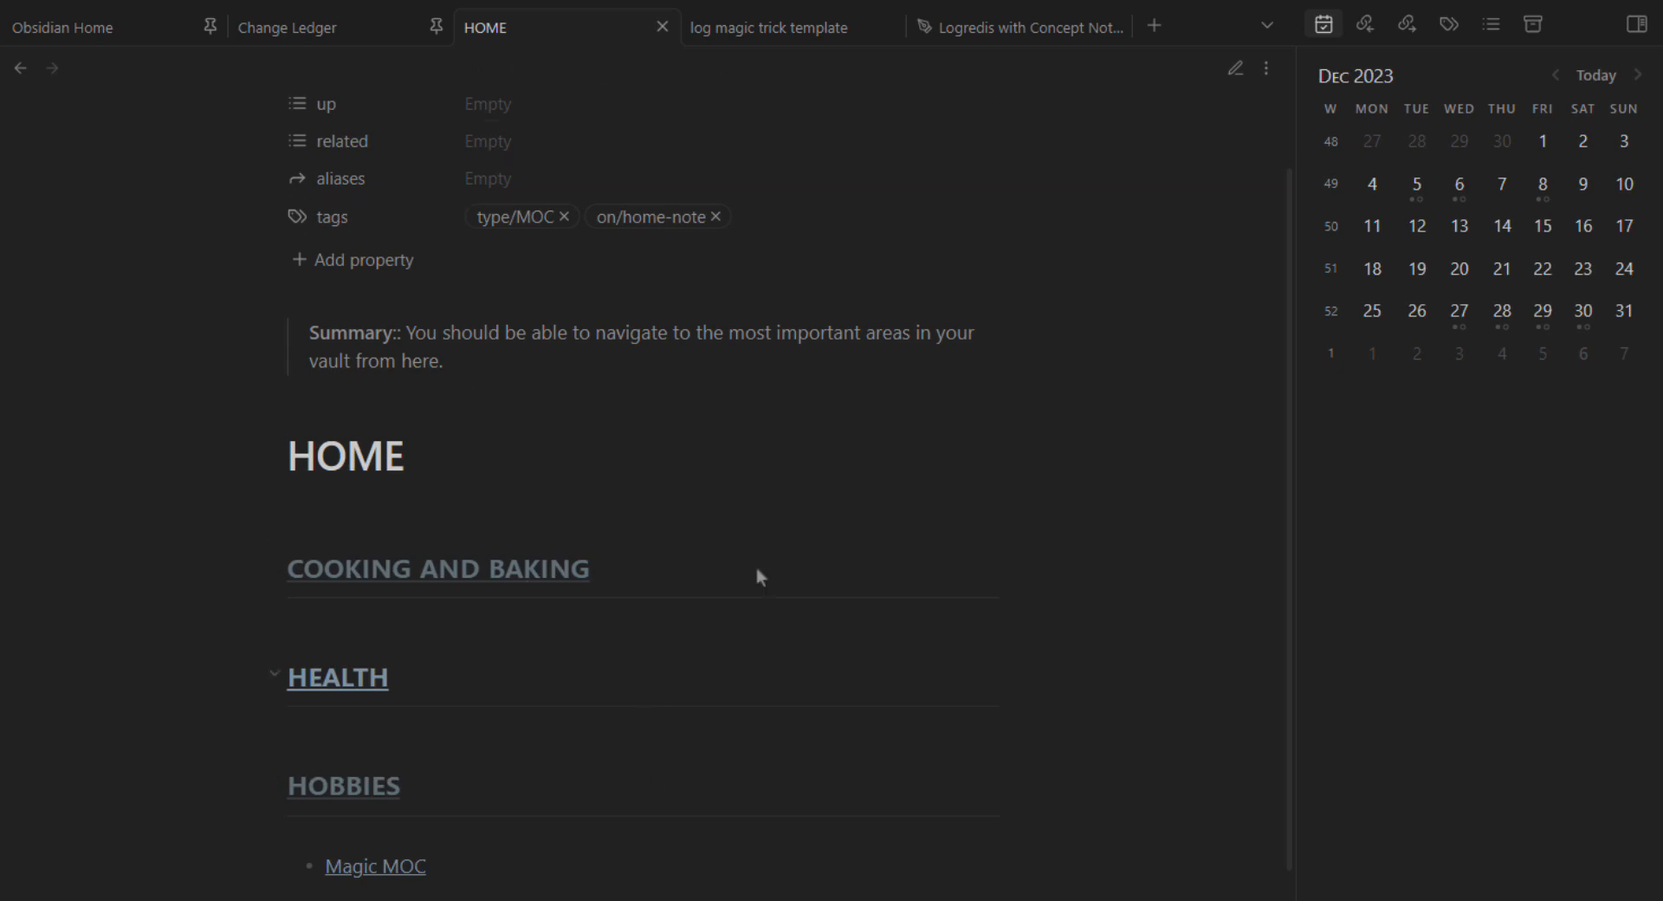
{"action": "left_click", "coordinate": [274, 782]}
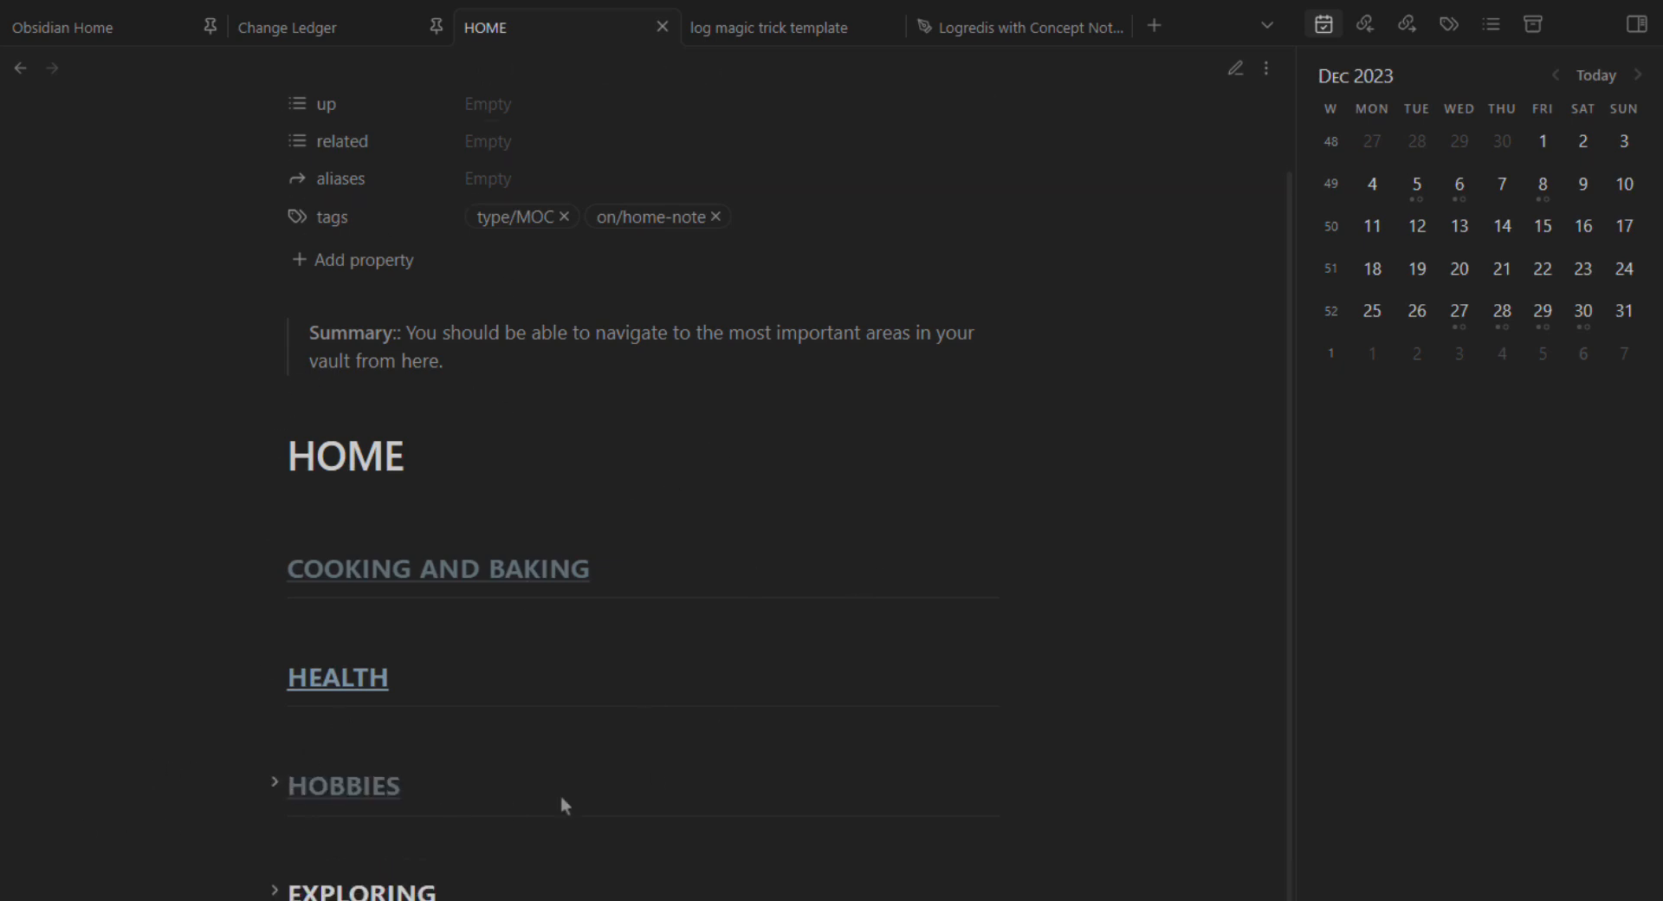
{"action": "left_click", "coordinate": [274, 782]}
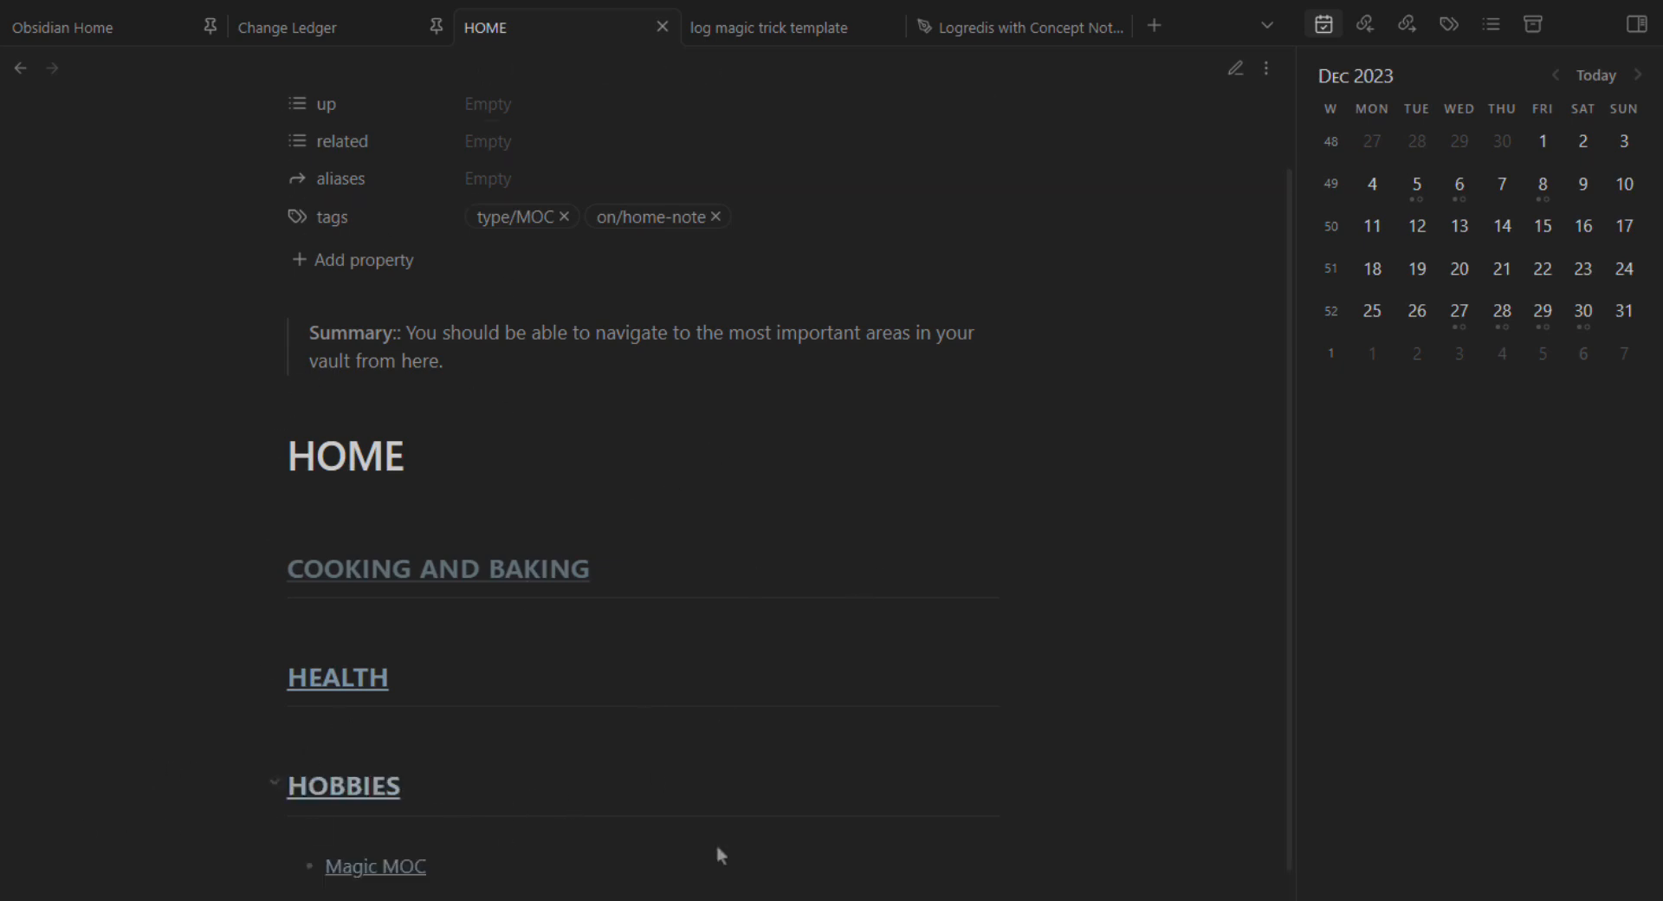
Step: Open the Magic MOC note from the Hobbies section, collapse its Tricks section and expand Logs
{"action": "left_click", "coordinate": [404, 869]}
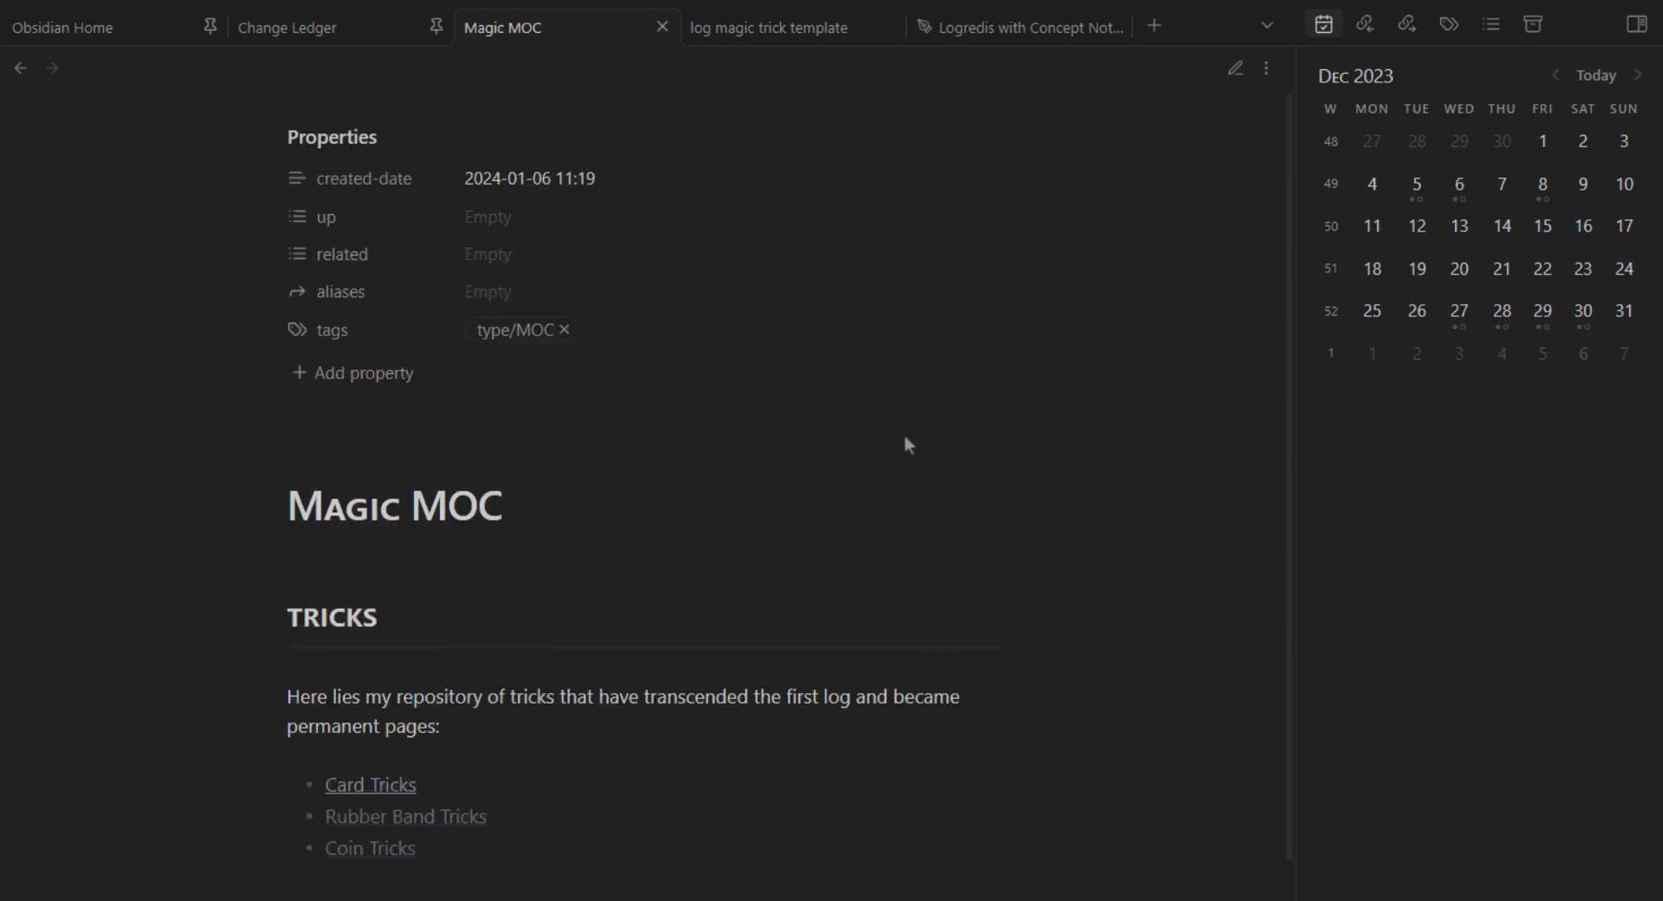
{"action": "scroll", "coordinate": [661, 628], "scroll_direction": "down", "scroll_amount": 1}
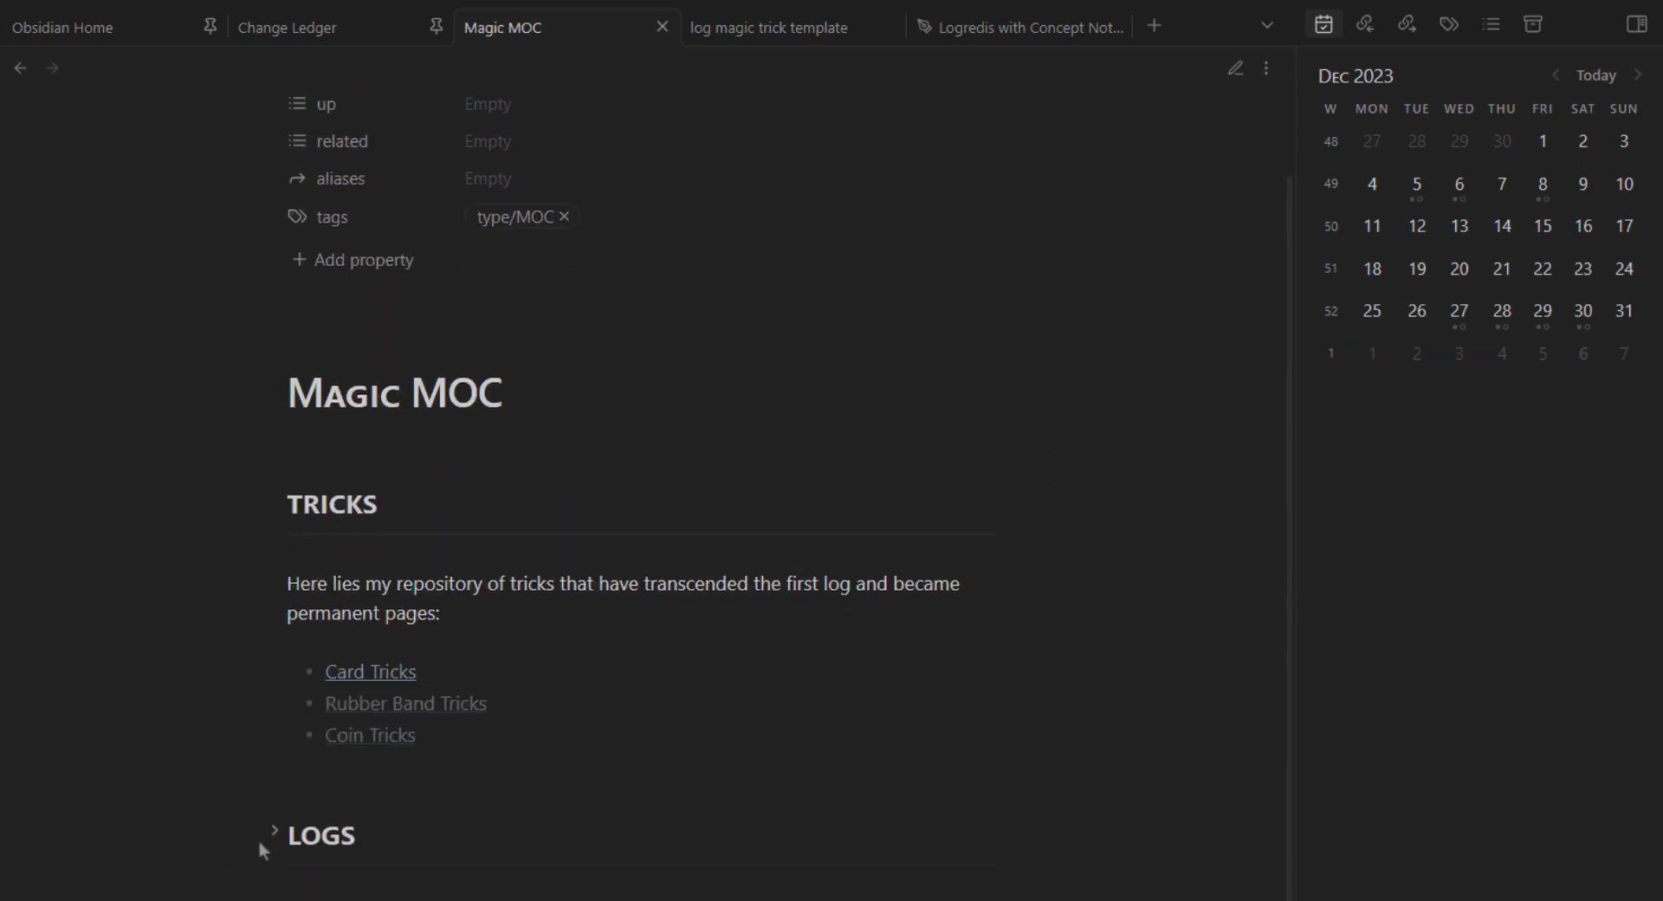
{"action": "left_click", "coordinate": [277, 503]}
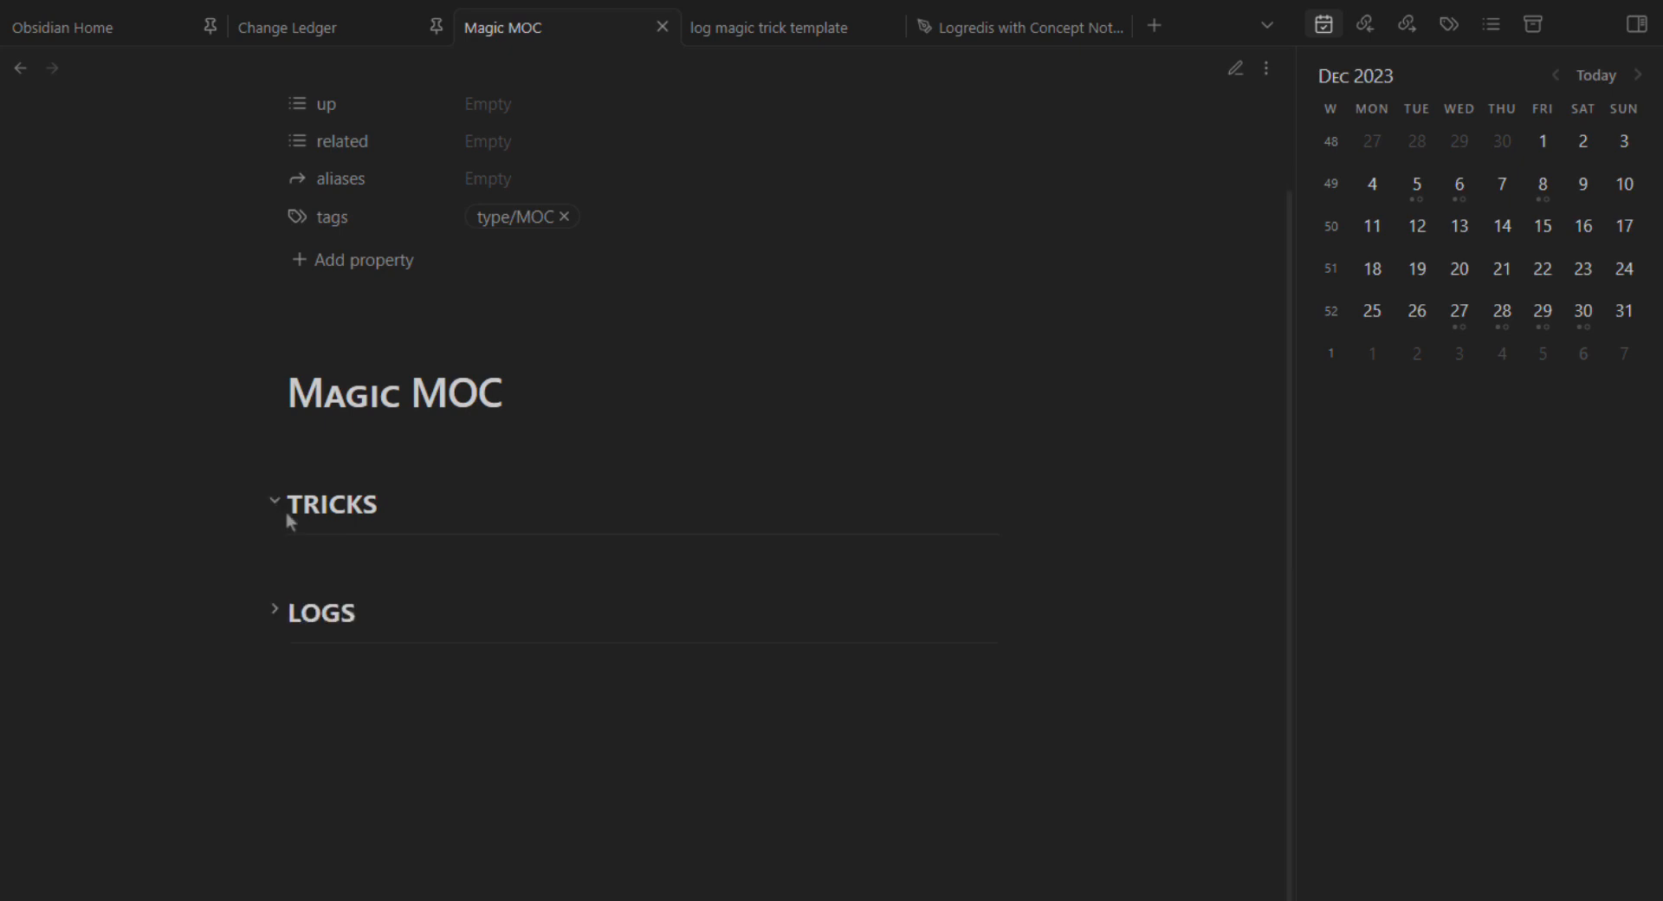
{"action": "left_click", "coordinate": [274, 610]}
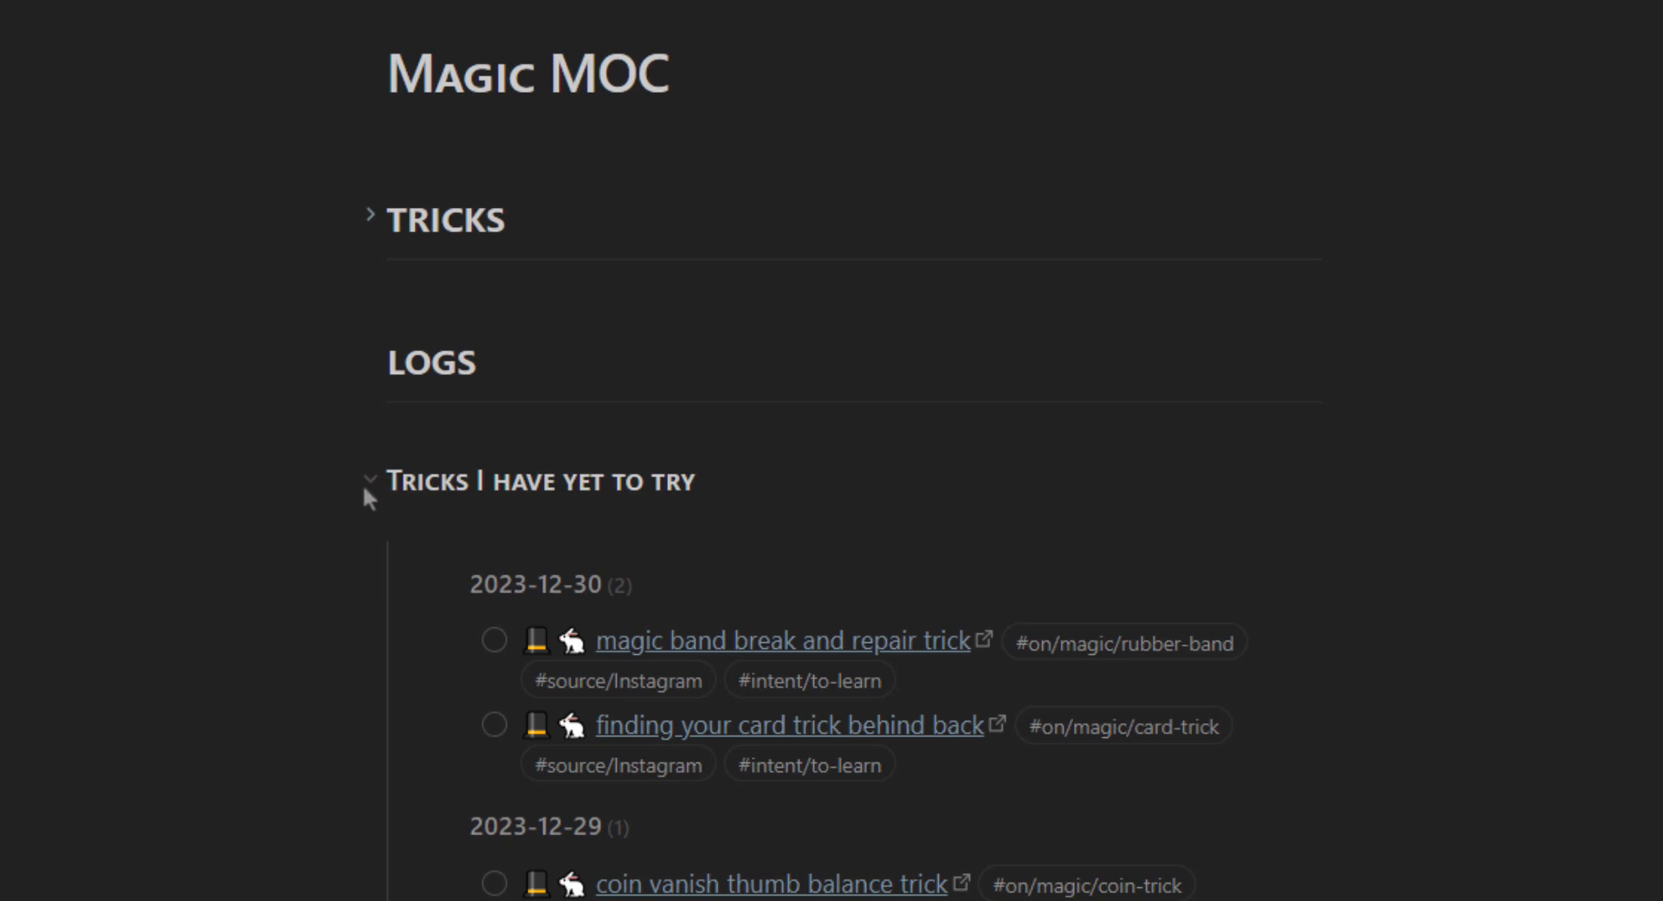
Step: Collapse the "Tricks I have tried" heading and review the dated entries under "Tricks I have yet to try"
{"action": "left_click", "coordinate": [363, 479]}
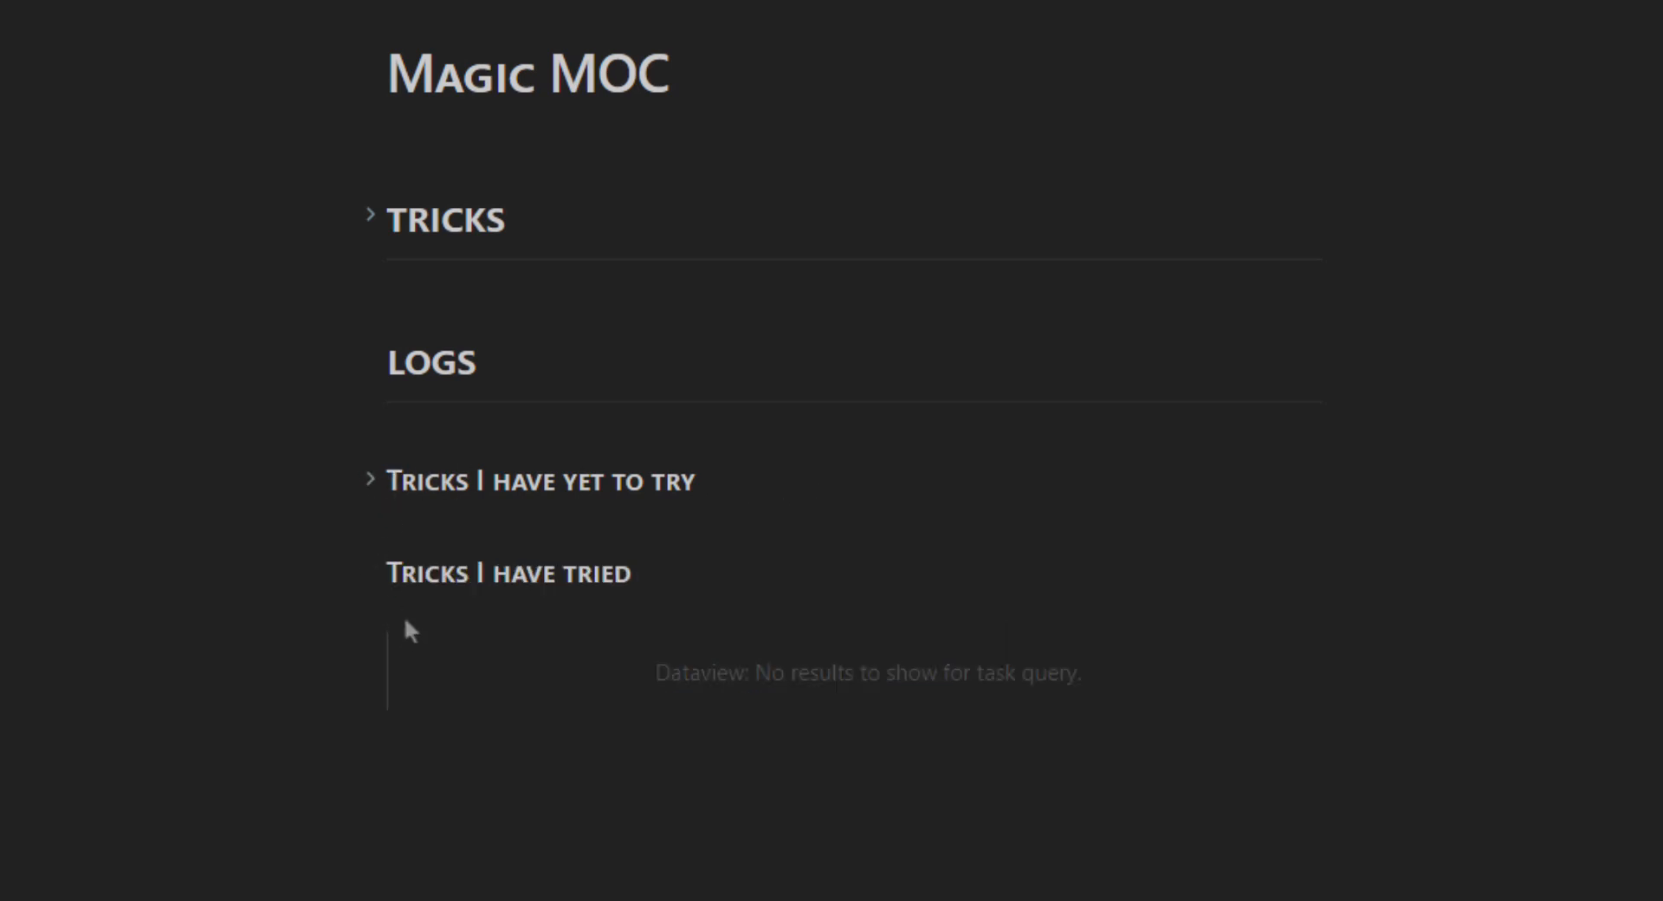
{"action": "left_click", "coordinate": [373, 573]}
{"action": "left_click", "coordinate": [371, 482]}
{"action": "scroll", "coordinate": [705, 156], "scroll_direction": "down", "scroll_amount": 4}
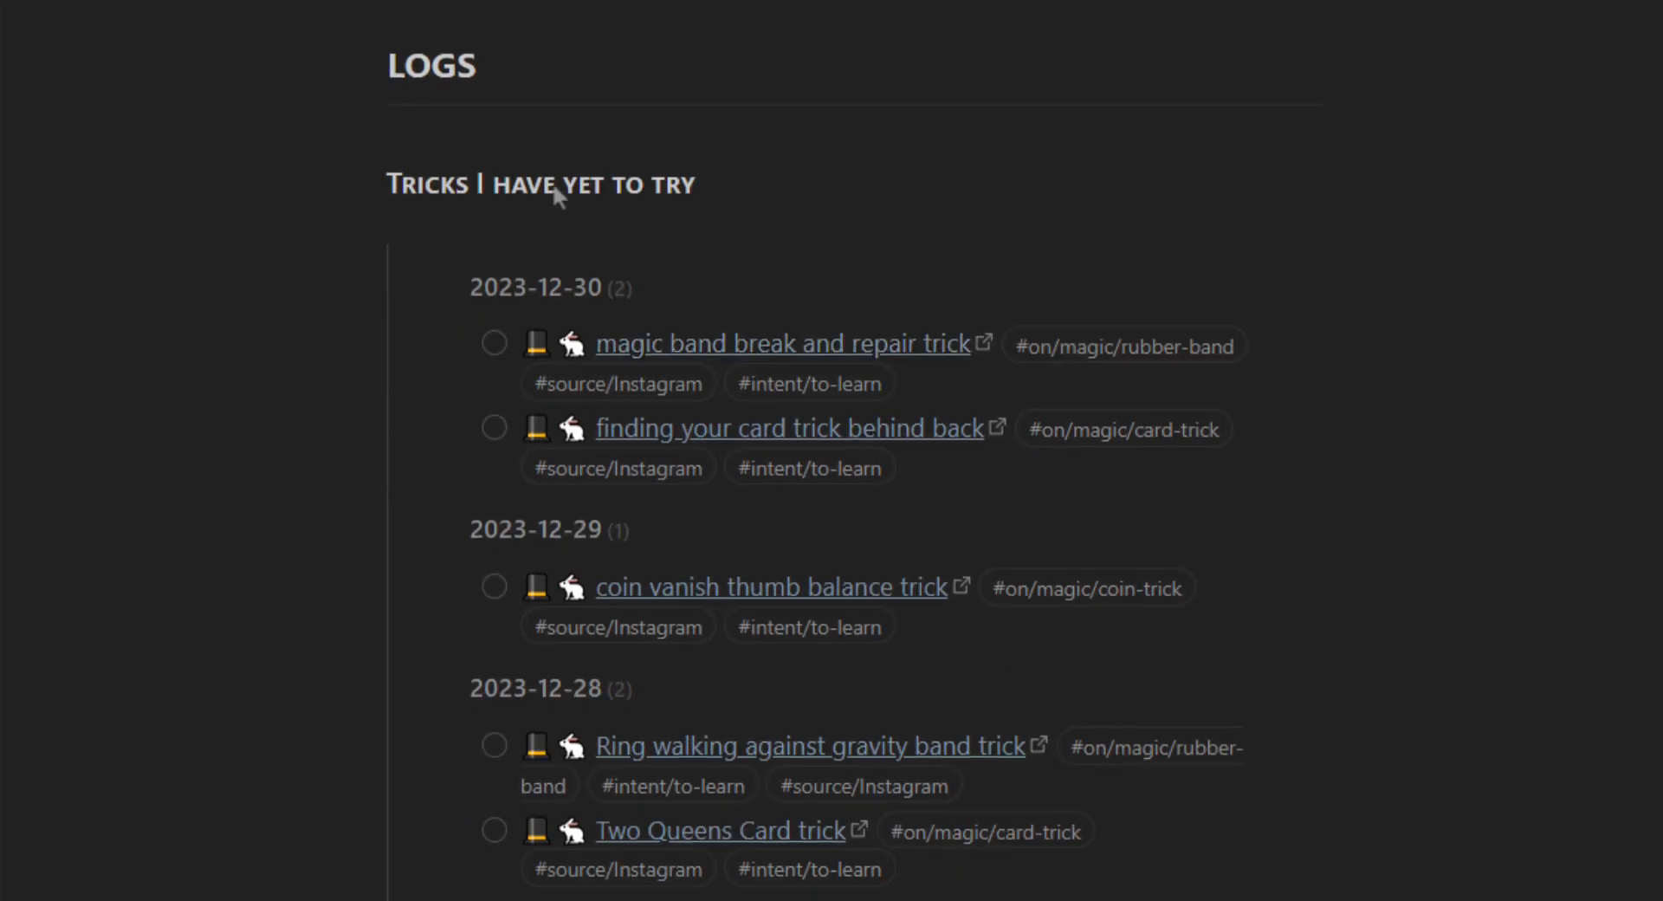
{"action": "scroll", "coordinate": [717, 311], "scroll_direction": "down", "scroll_amount": 2}
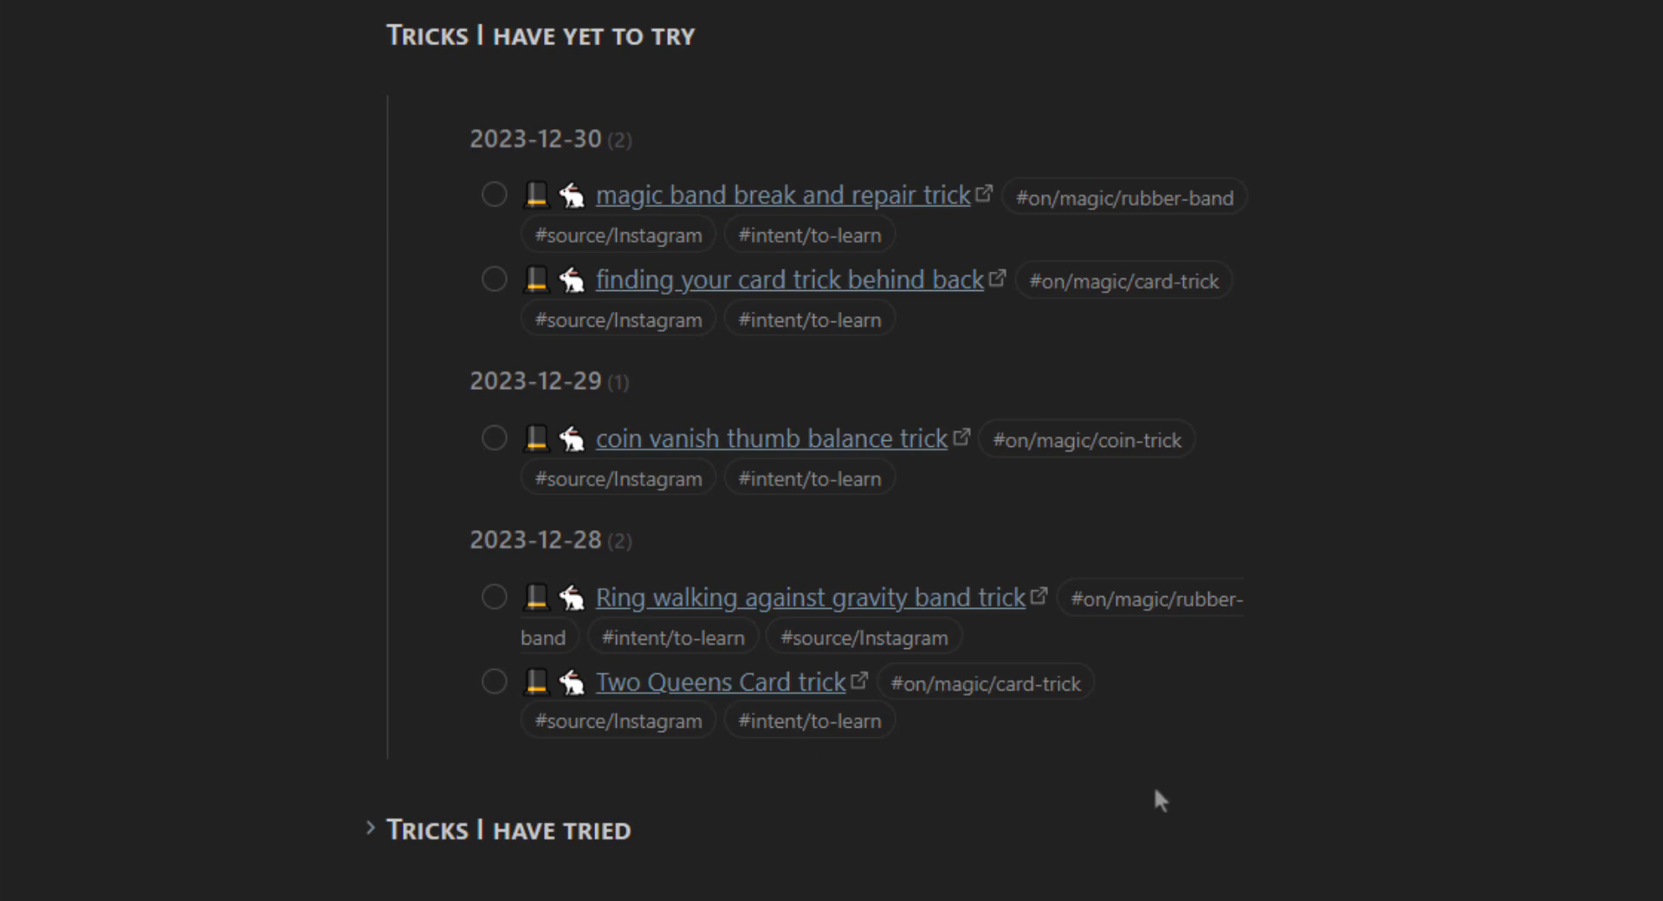
Step: Expand the Tricks section of the Magic MOC and preview the linked Card Tricks page
{"action": "scroll", "coordinate": [1156, 793], "scroll_direction": "up", "scroll_amount": 3}
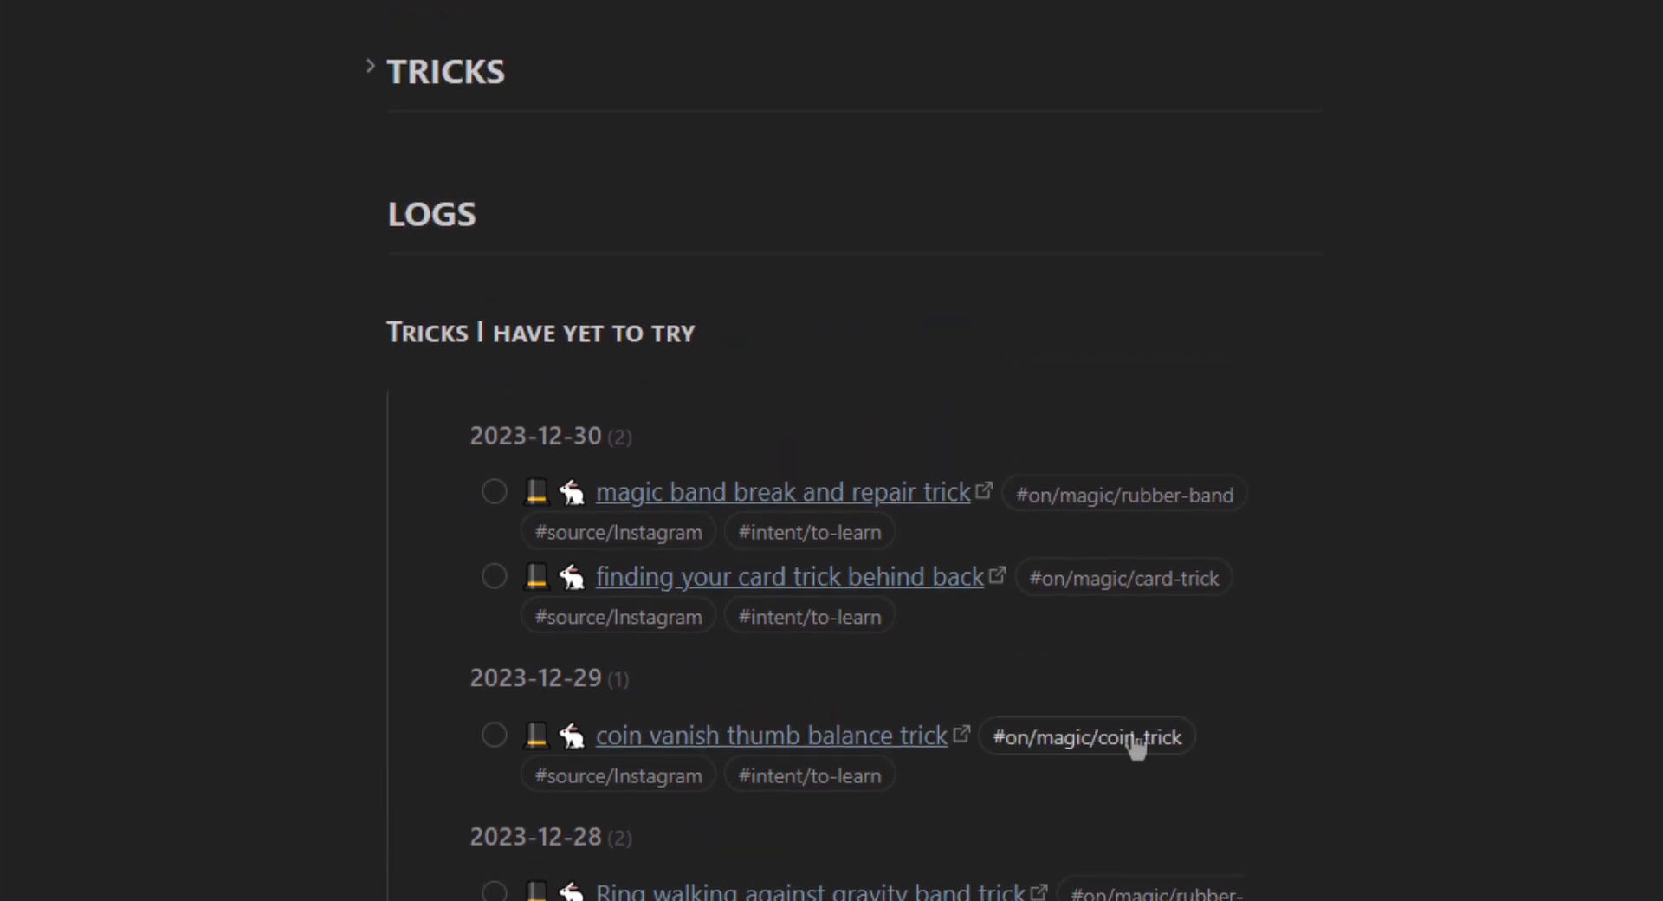
{"action": "scroll", "coordinate": [1135, 713], "scroll_direction": "down", "scroll_amount": 3}
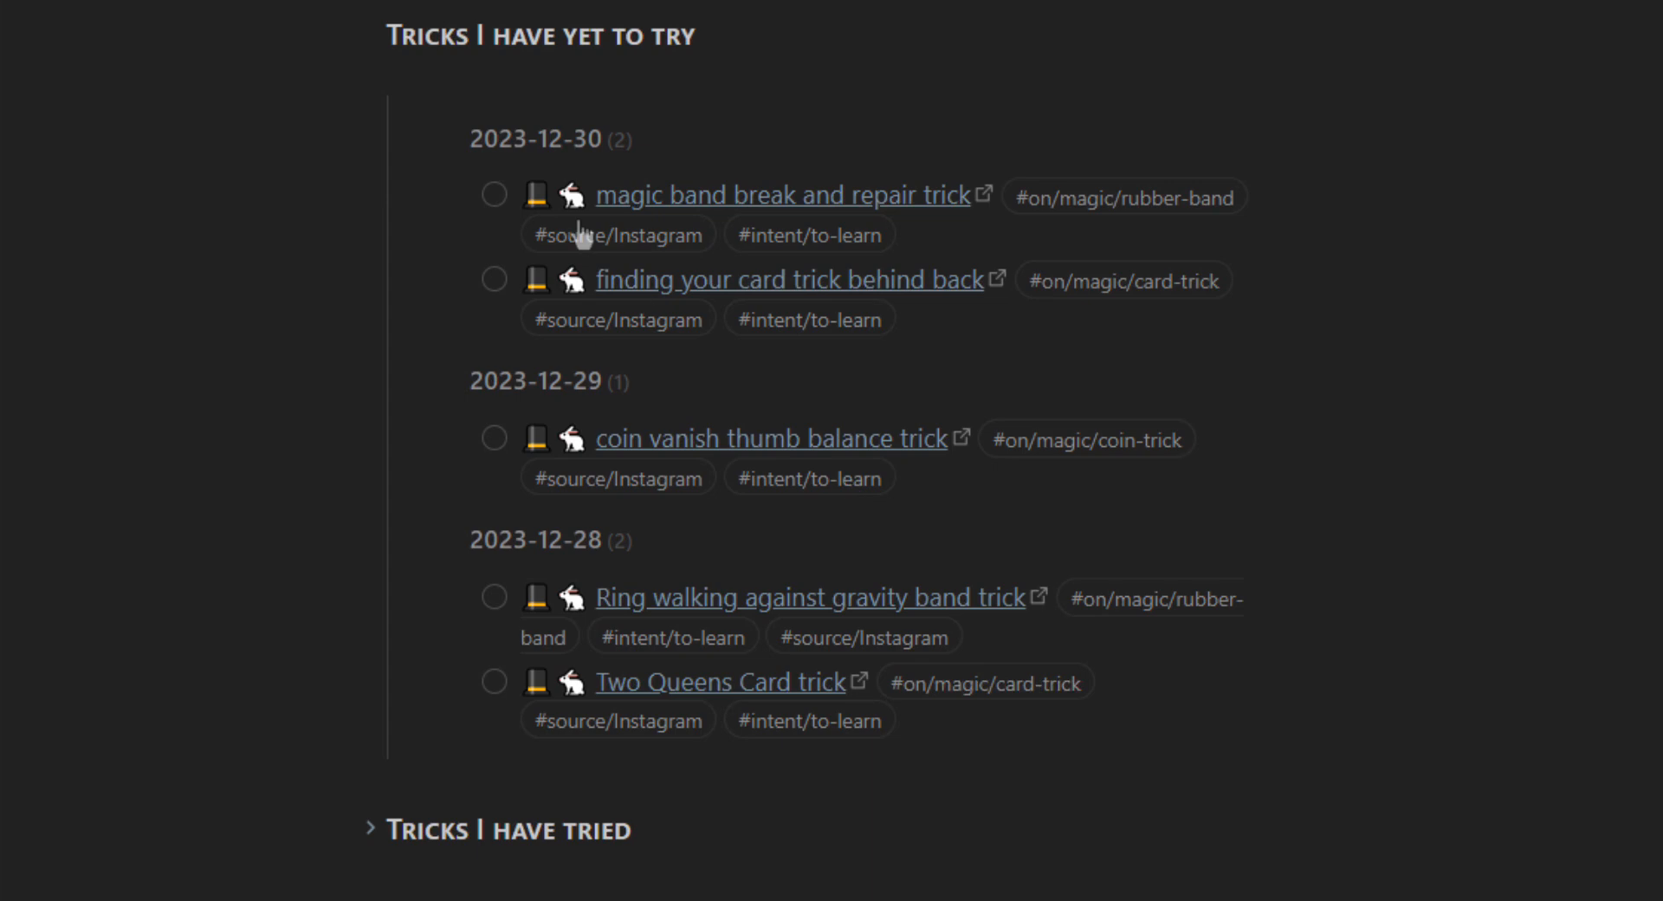
{"action": "scroll", "coordinate": [875, 260], "scroll_direction": "up", "scroll_amount": 3}
{"action": "left_click", "coordinate": [367, 69]}
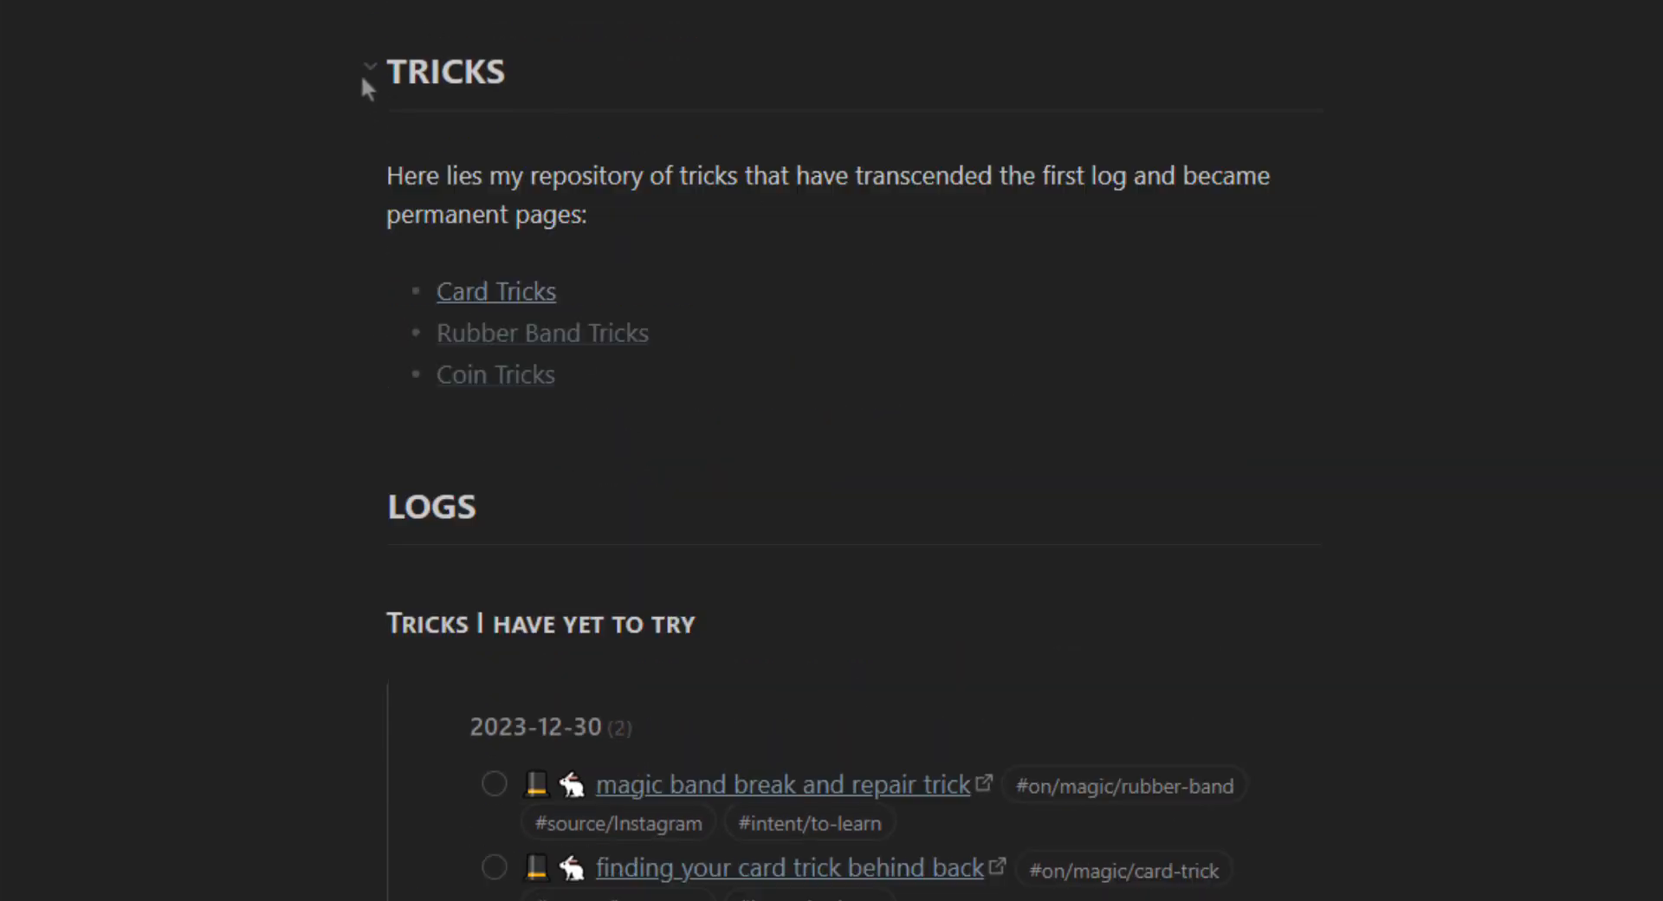
{"action": "mouse_move", "coordinate": [544, 303]}
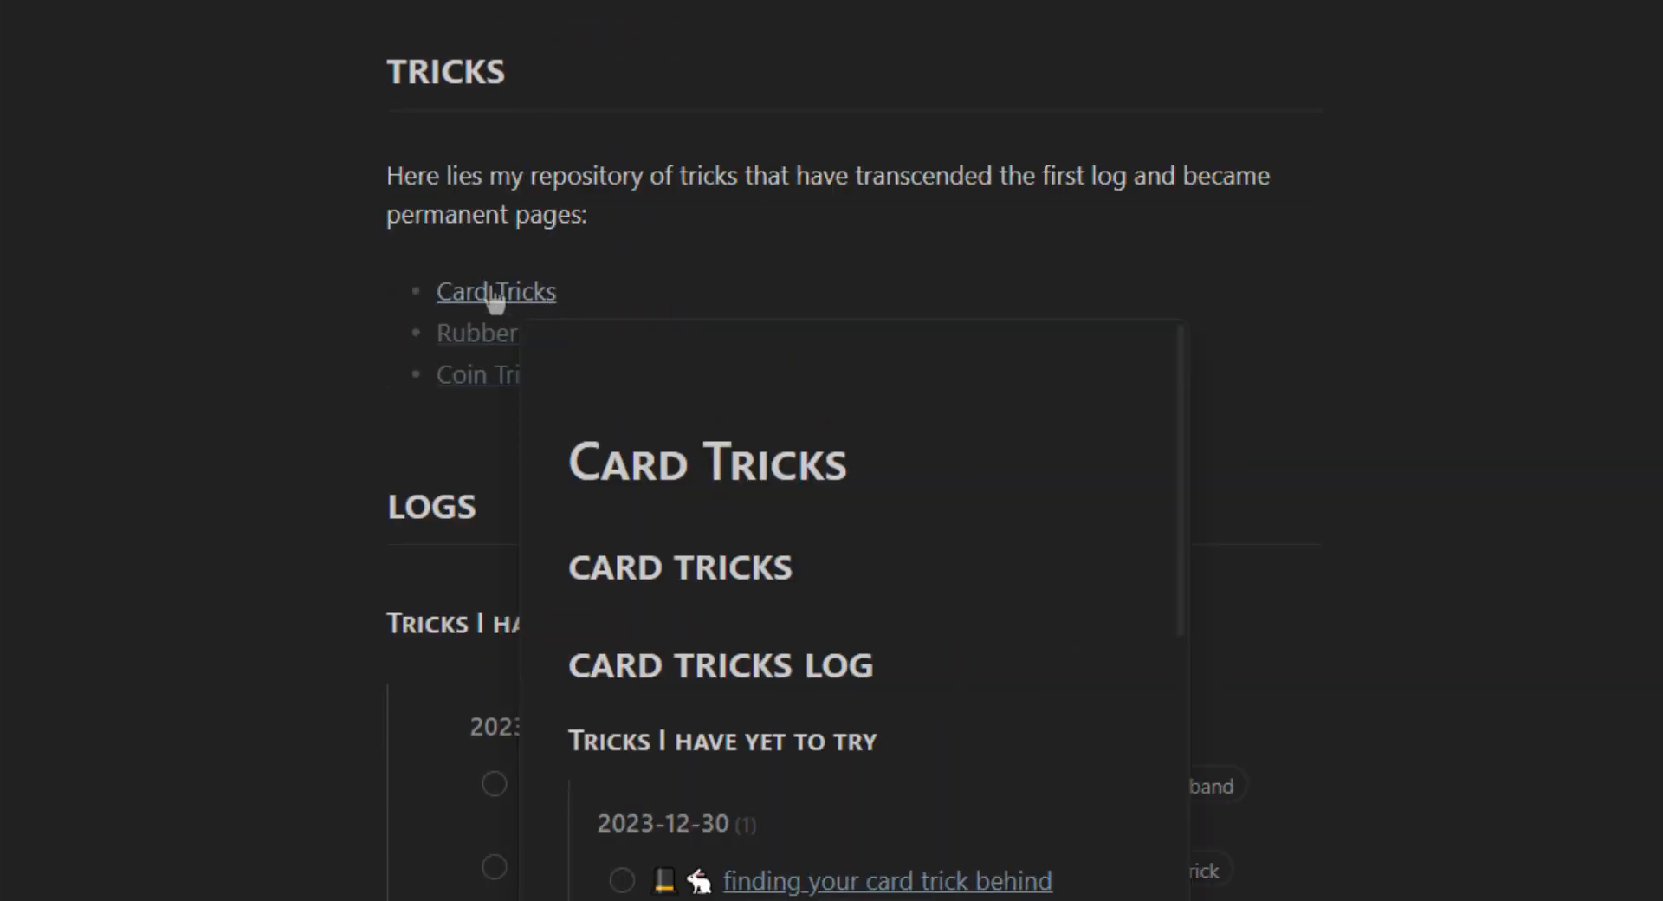
Step: Review the untried trick logs again and compare them with the permanent pages listed under Tricks
{"action": "scroll", "coordinate": [638, 137], "scroll_direction": "down", "scroll_amount": 2}
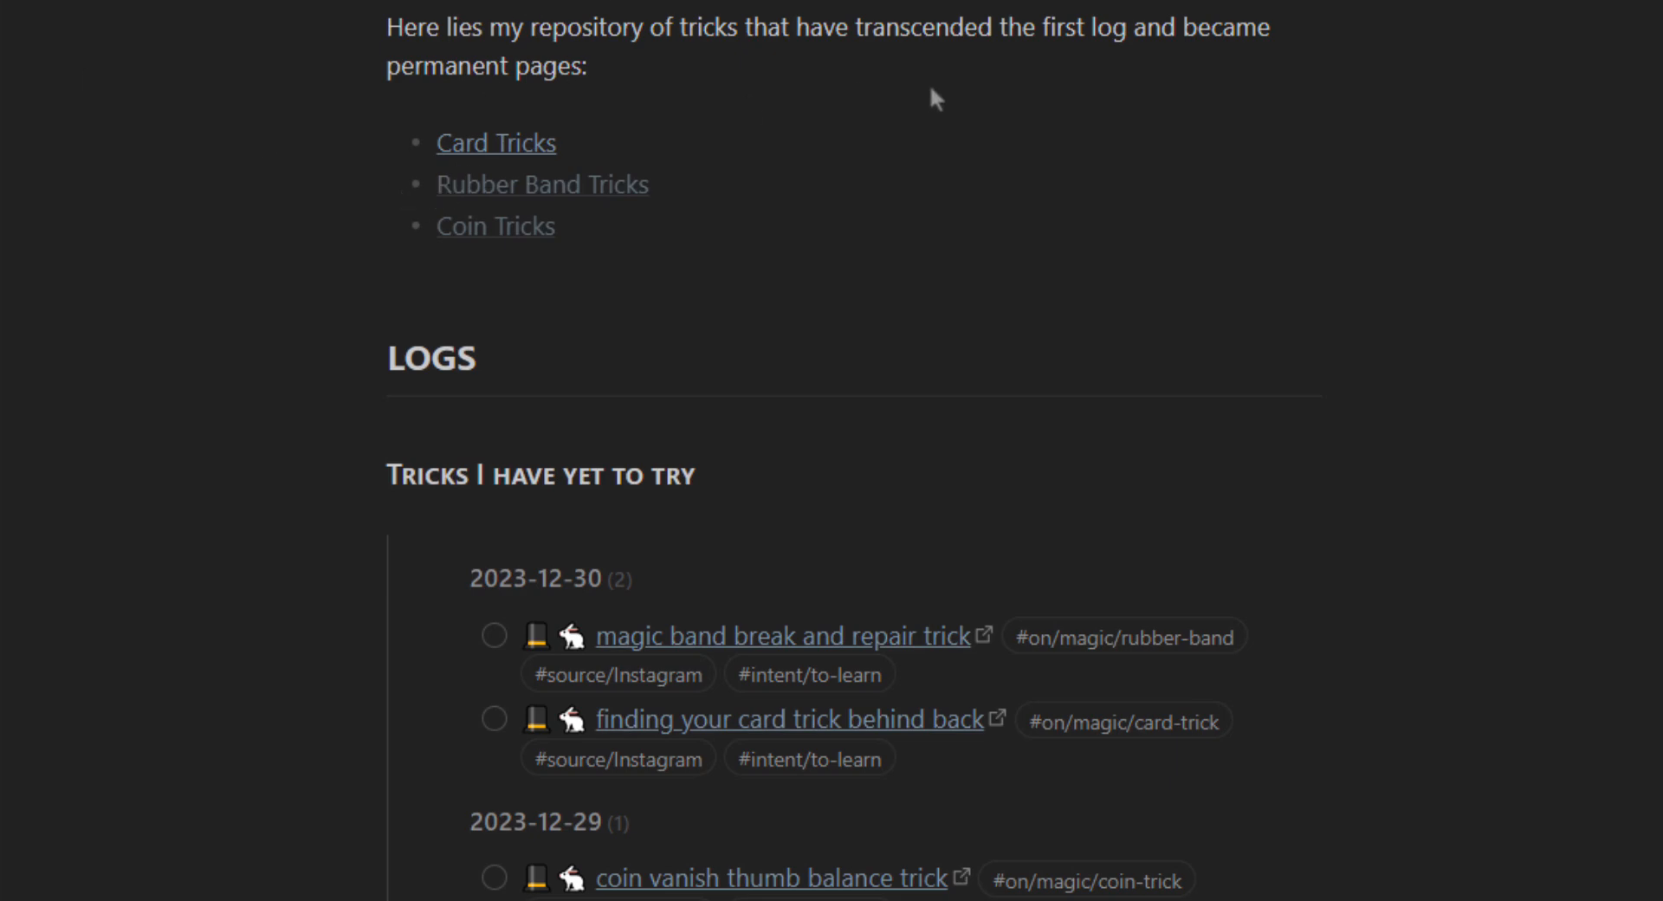
{"action": "scroll", "coordinate": [928, 104], "scroll_direction": "down", "scroll_amount": 6}
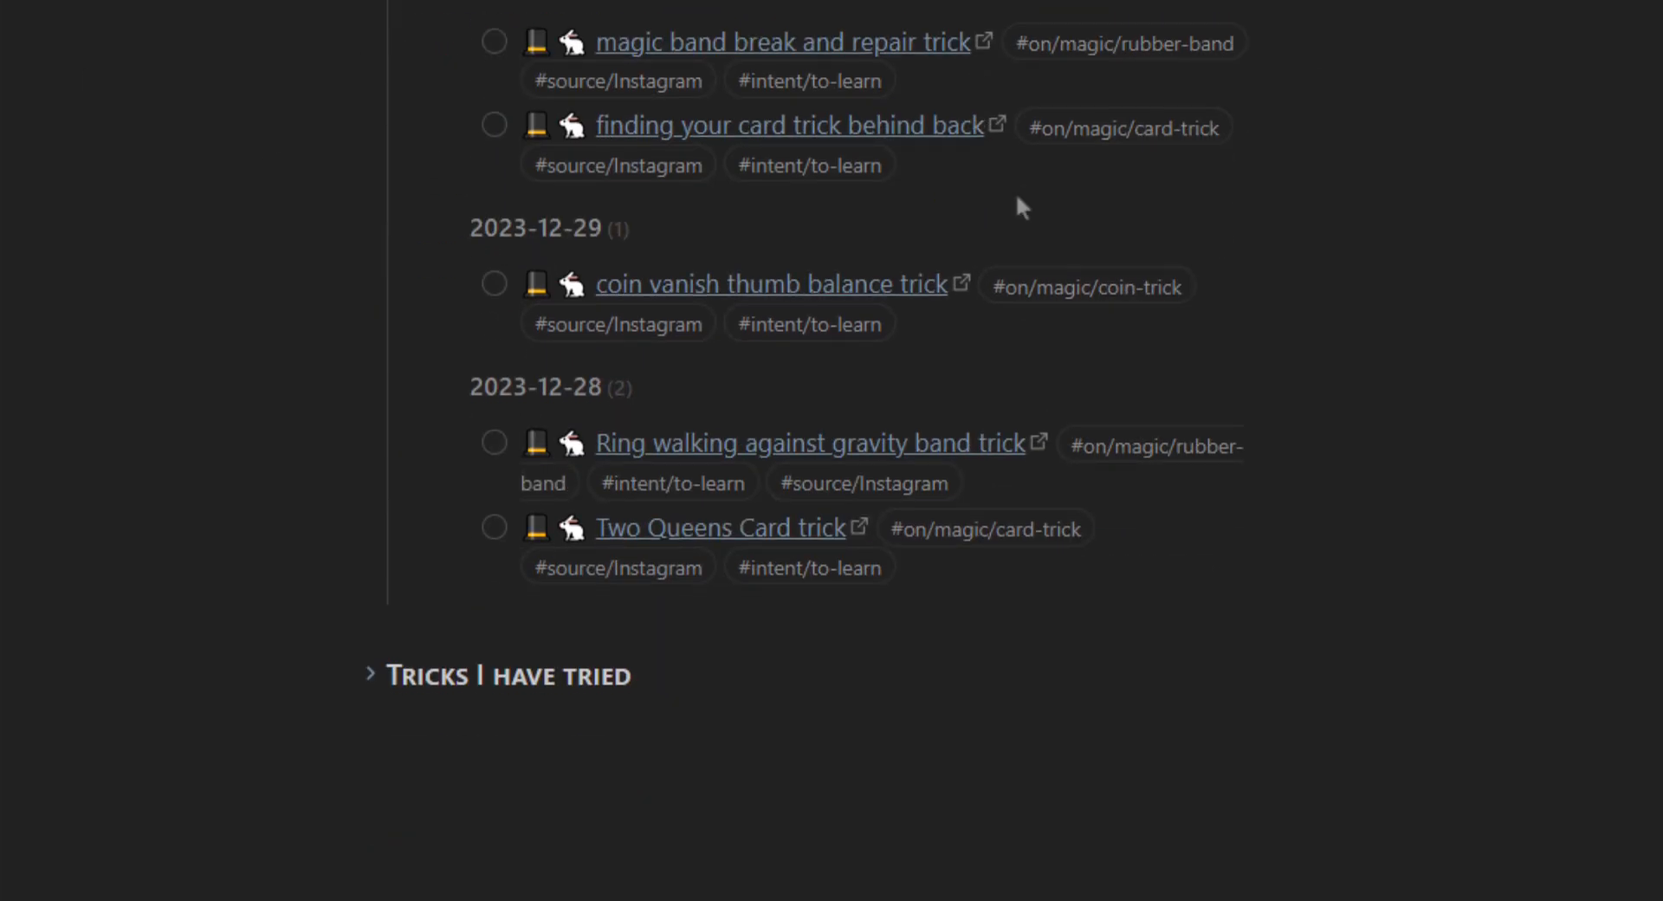
{"action": "scroll", "coordinate": [520, 390], "scroll_direction": "up", "scroll_amount": 3}
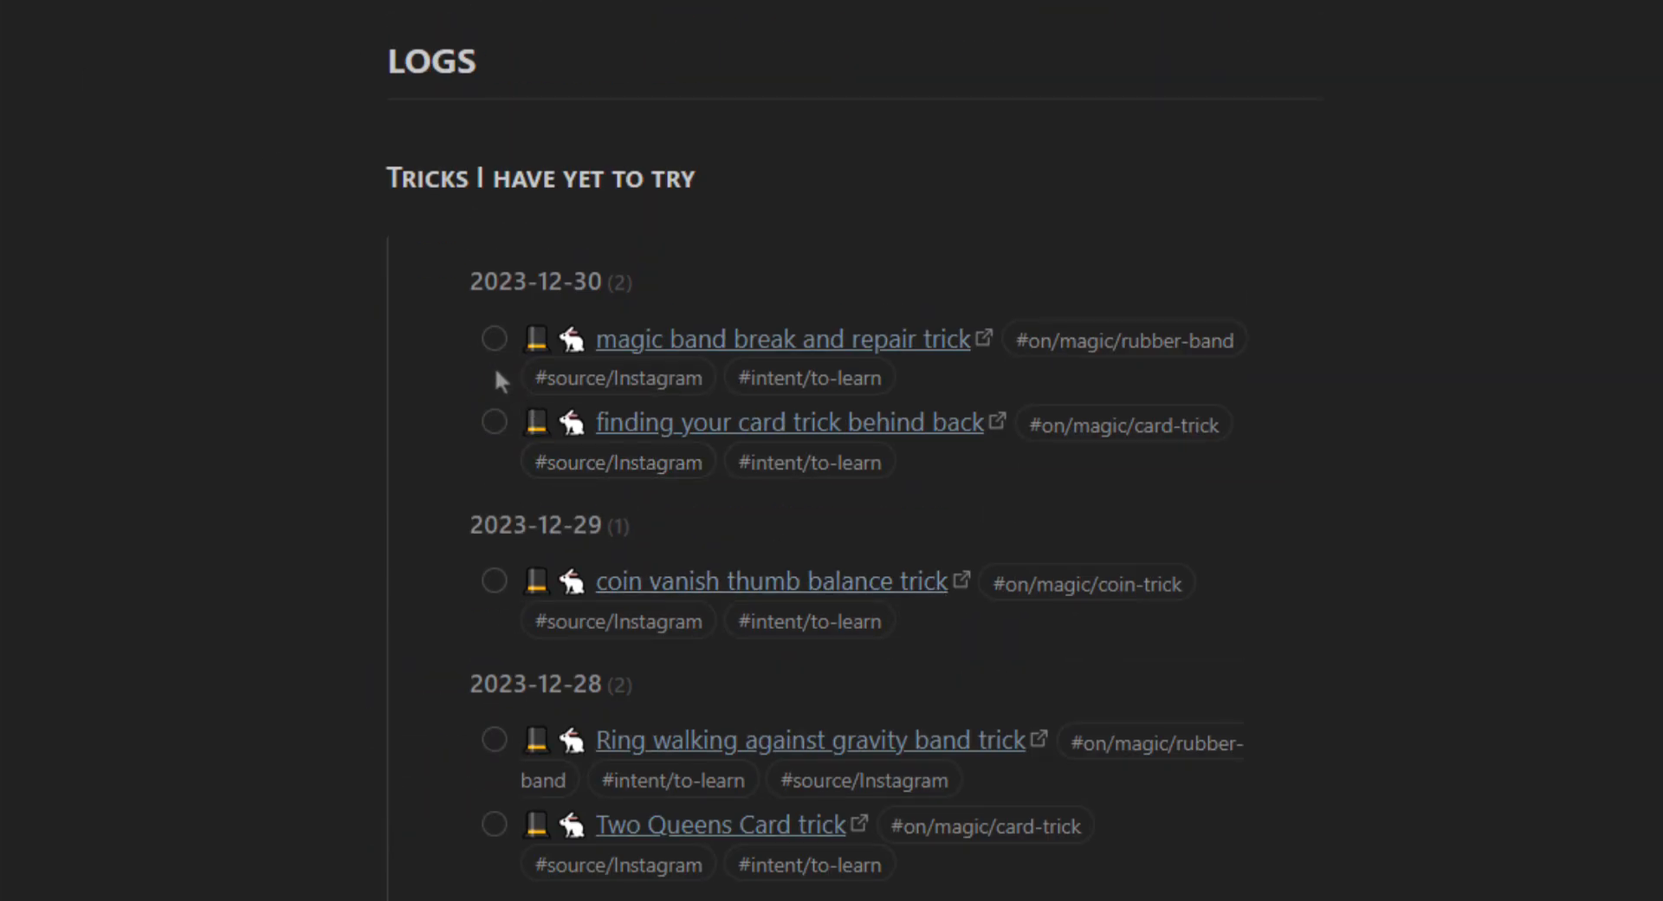
{"action": "scroll", "coordinate": [501, 374], "scroll_direction": "up", "scroll_amount": 2}
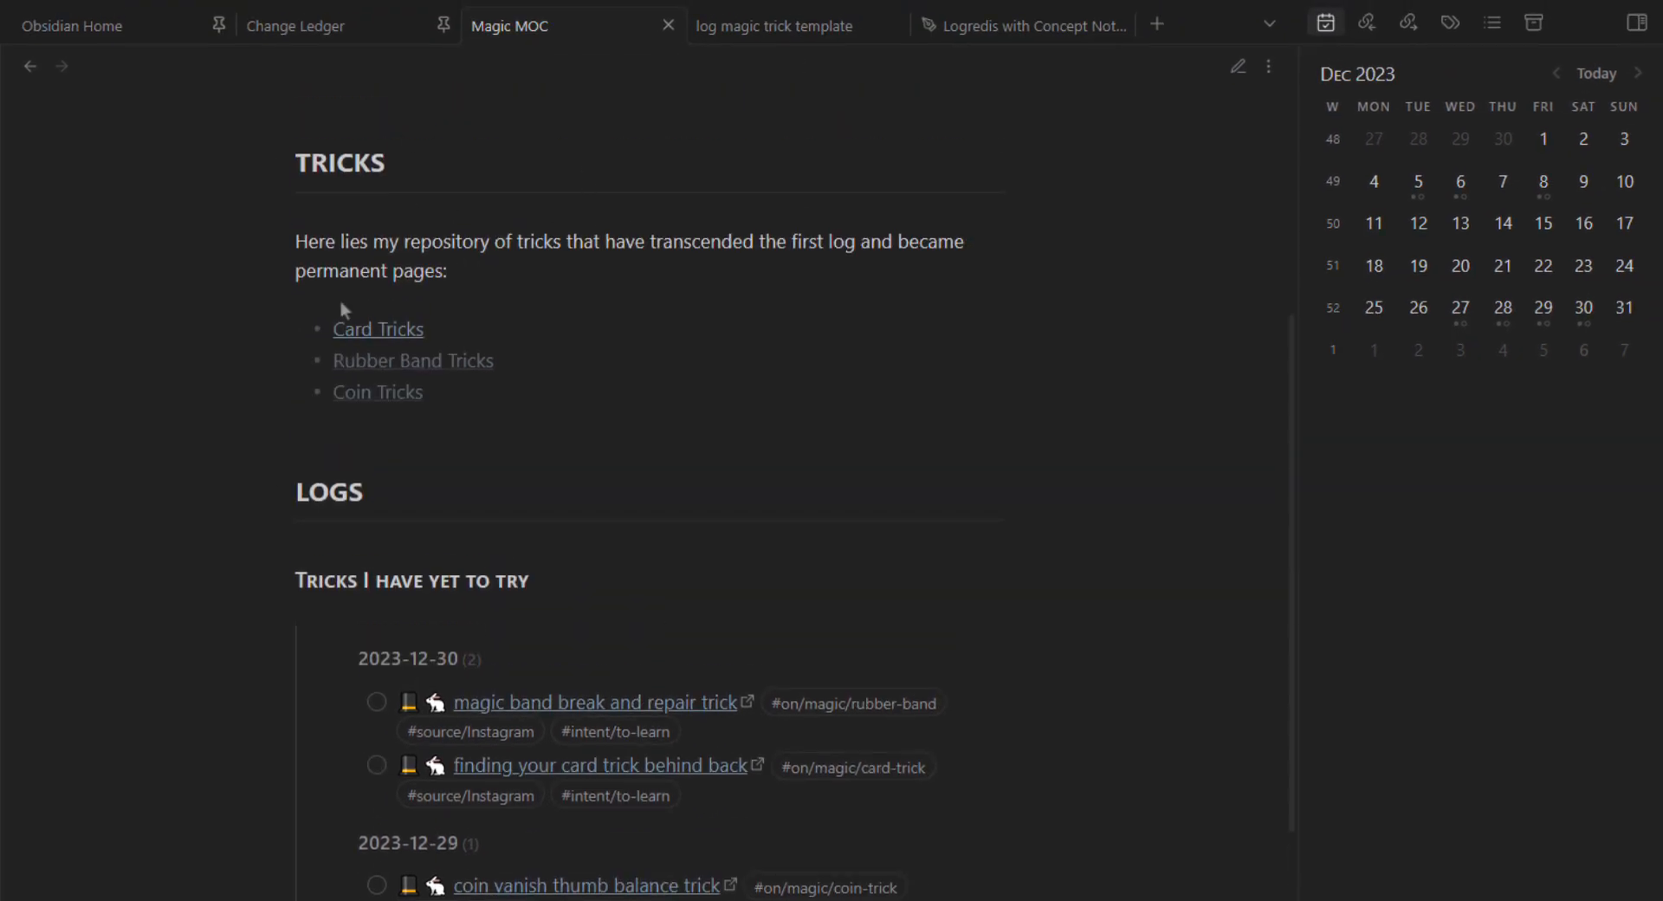
Step: Open the 2023-12-30 daily note from the "finding your card trick behind back" entry and make its log editable
{"action": "scroll", "coordinate": [741, 441], "scroll_direction": "down", "scroll_amount": 1}
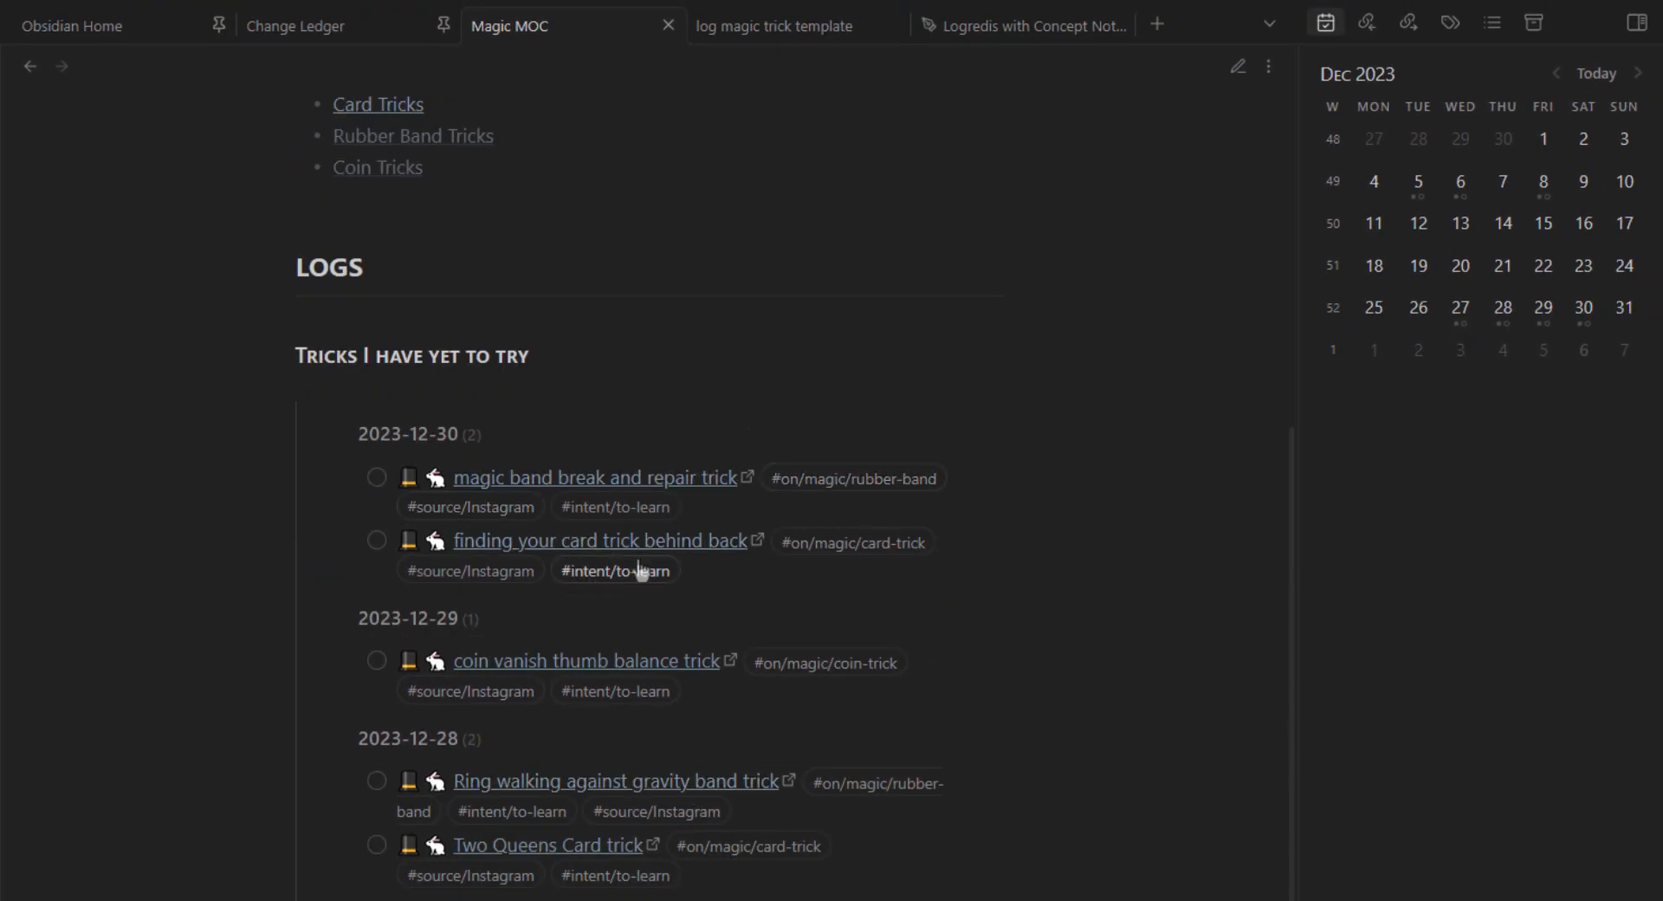
{"action": "left_click", "coordinate": [709, 580]}
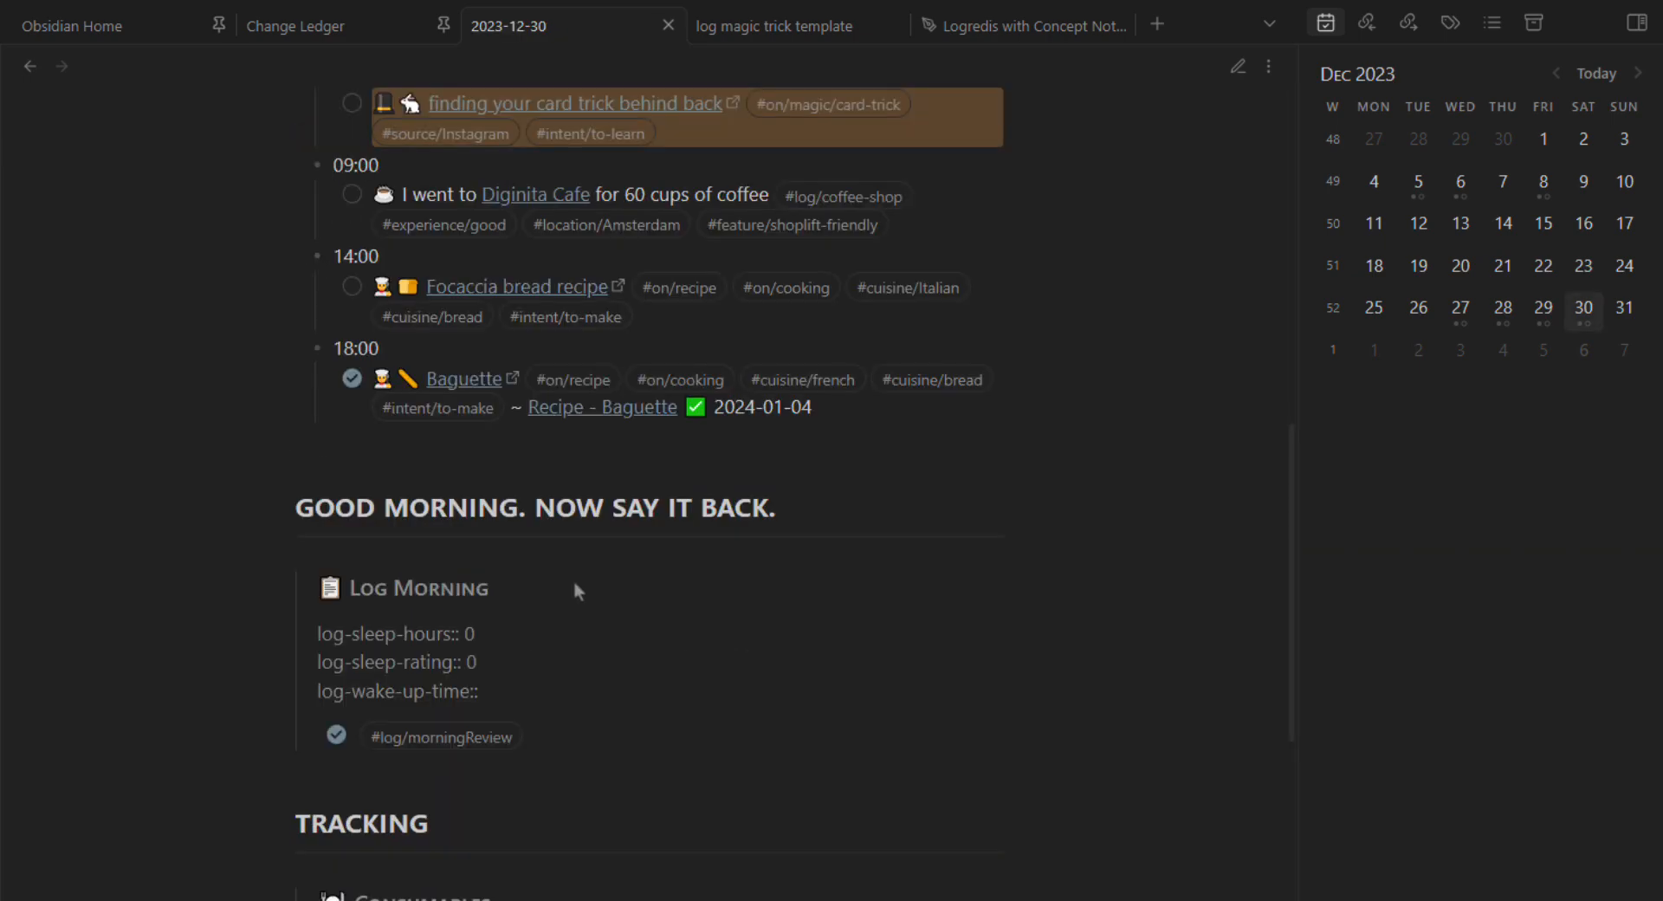
{"action": "scroll", "coordinate": [899, 647], "scroll_direction": "up", "scroll_amount": 2}
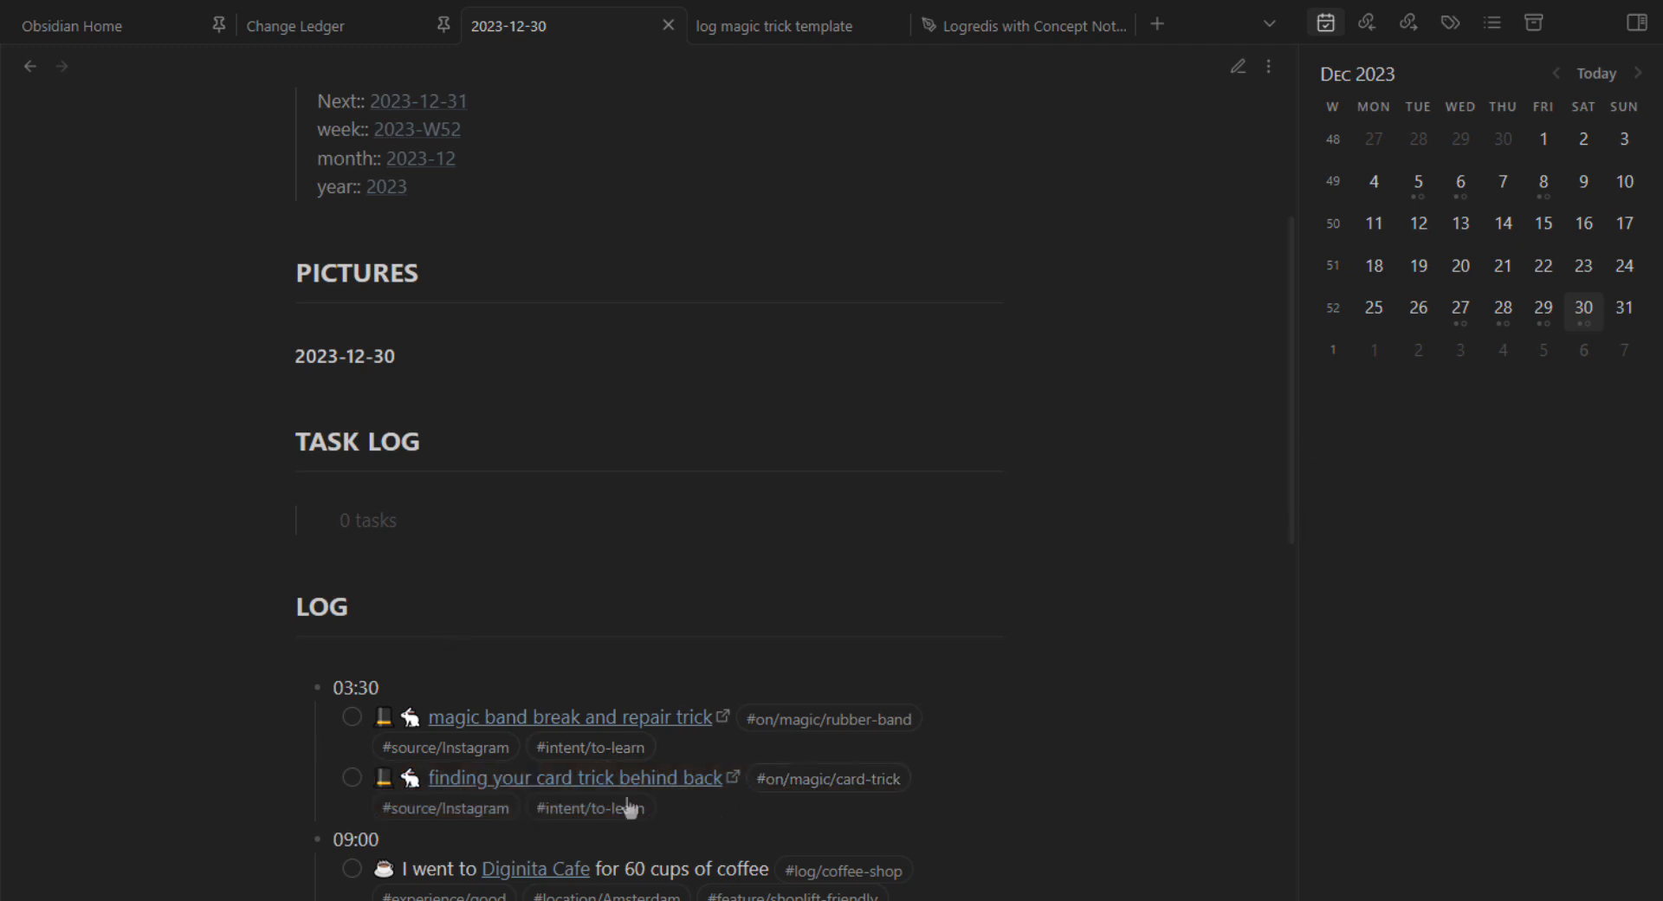
{"action": "key", "text": "ctrl+e"}
{"action": "scroll", "coordinate": [668, 801], "scroll_direction": "down", "scroll_amount": 3}
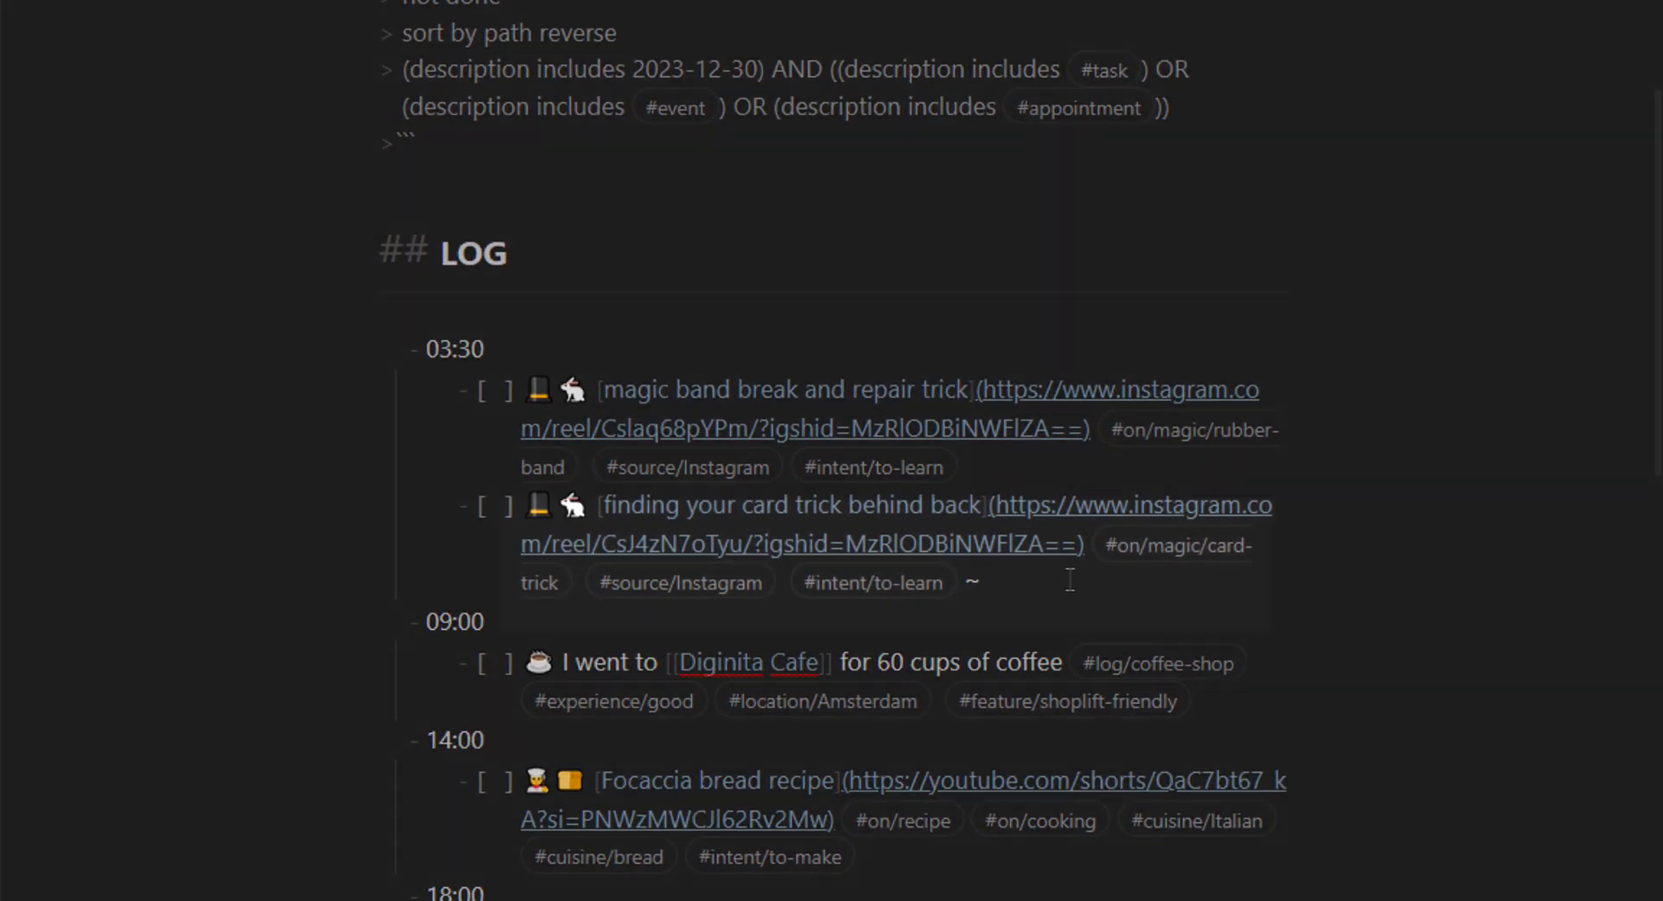
Step: Append the note link "[[card trick - Finding Card Behind My Back]]" after a "~" to the "finding your card trick behind back" log entry
{"action": "type", "text": "[["}
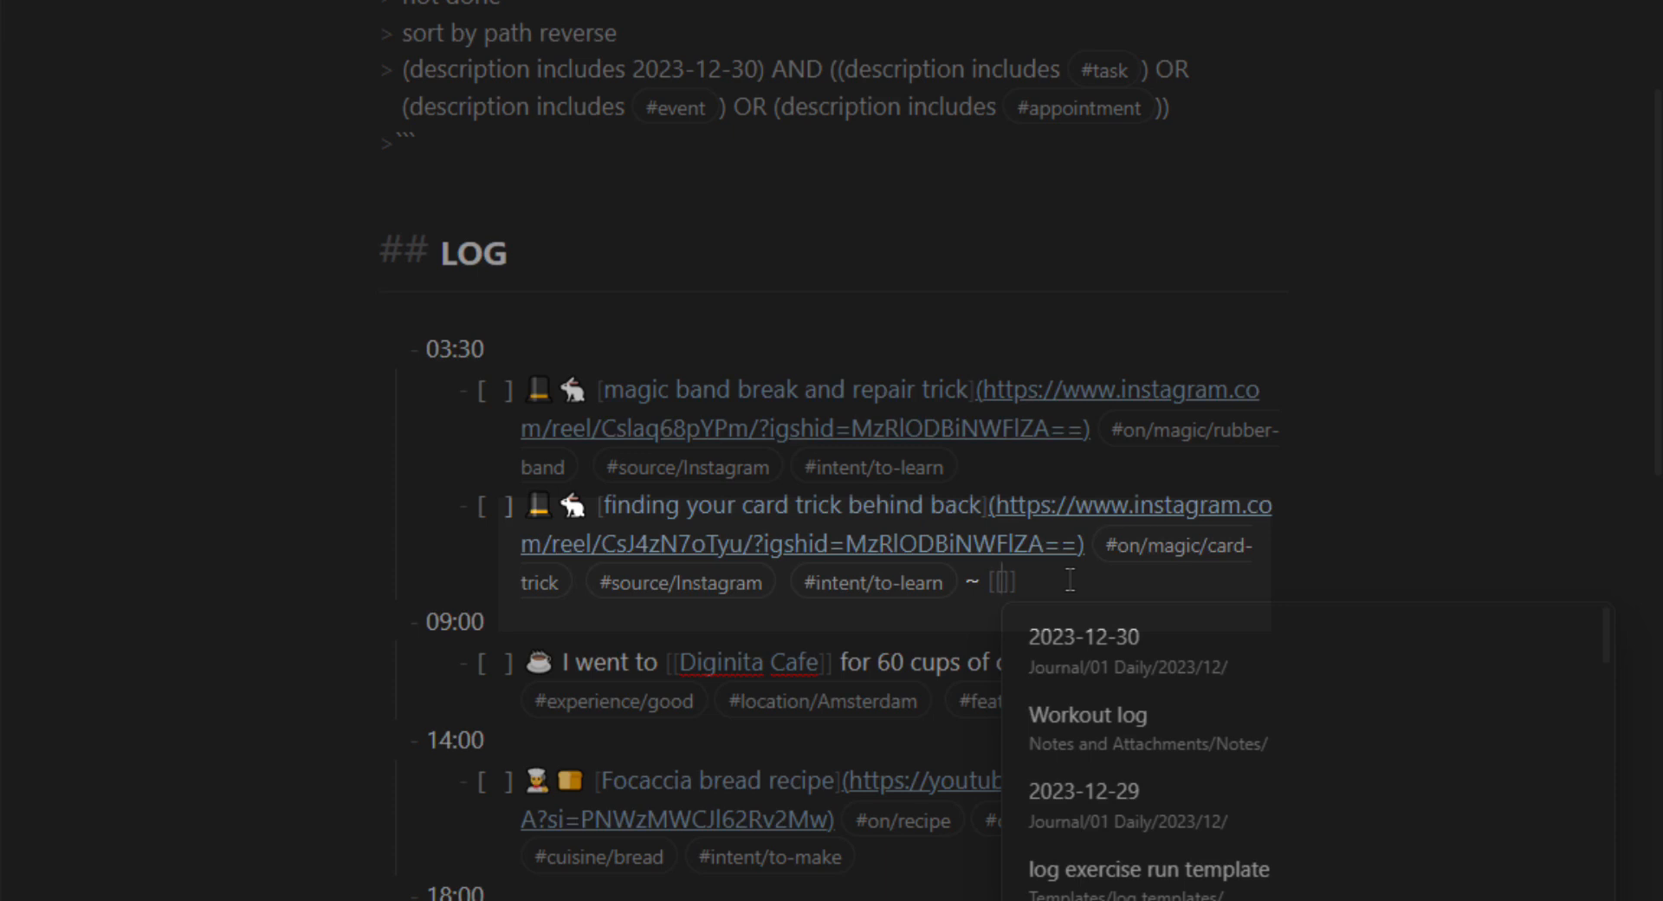
{"action": "type", "text": "card toc"}
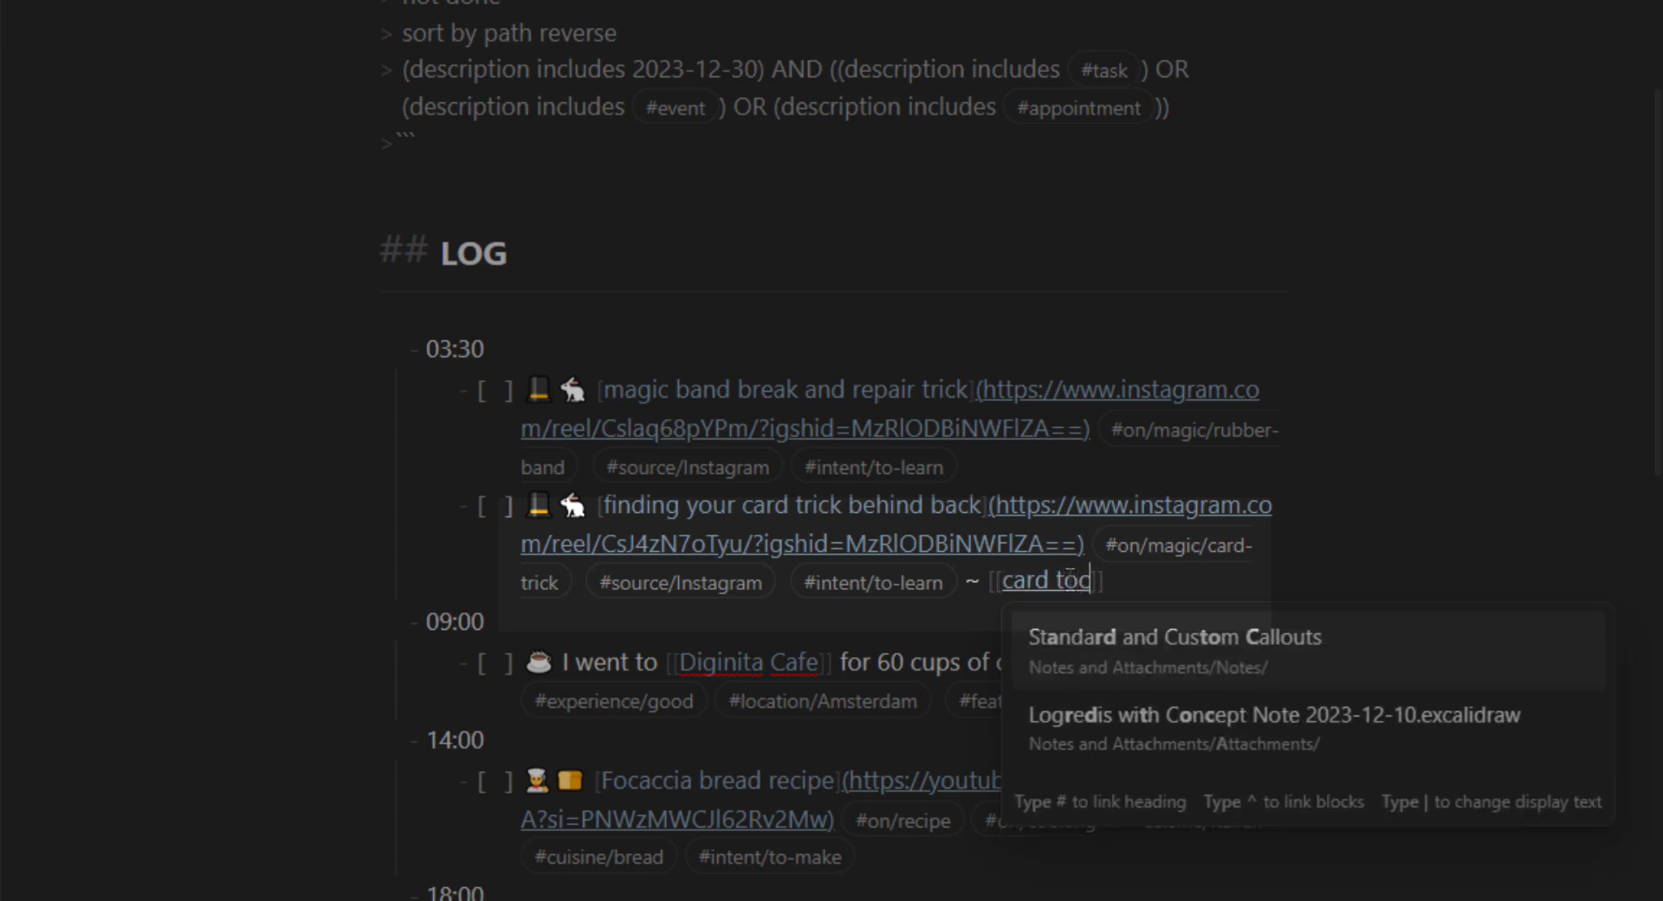
{"action": "key", "text": "BackSpace"}
{"action": "key", "text": "BackSpace"}
{"action": "type", "text": "rick"}
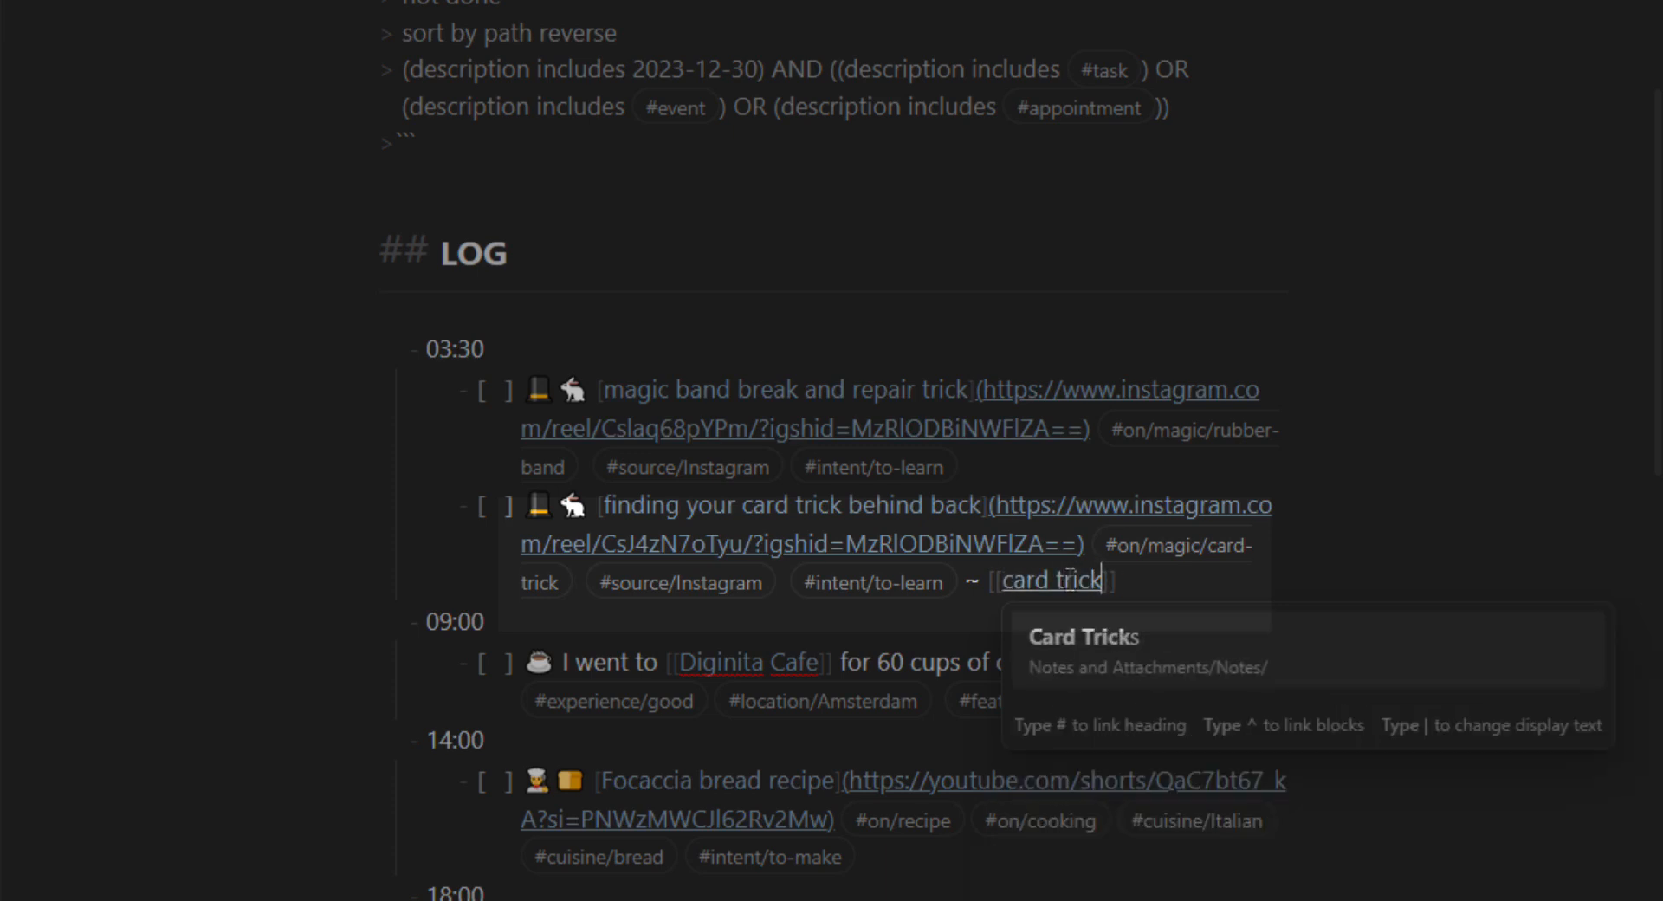
{"action": "type", "text": " -"}
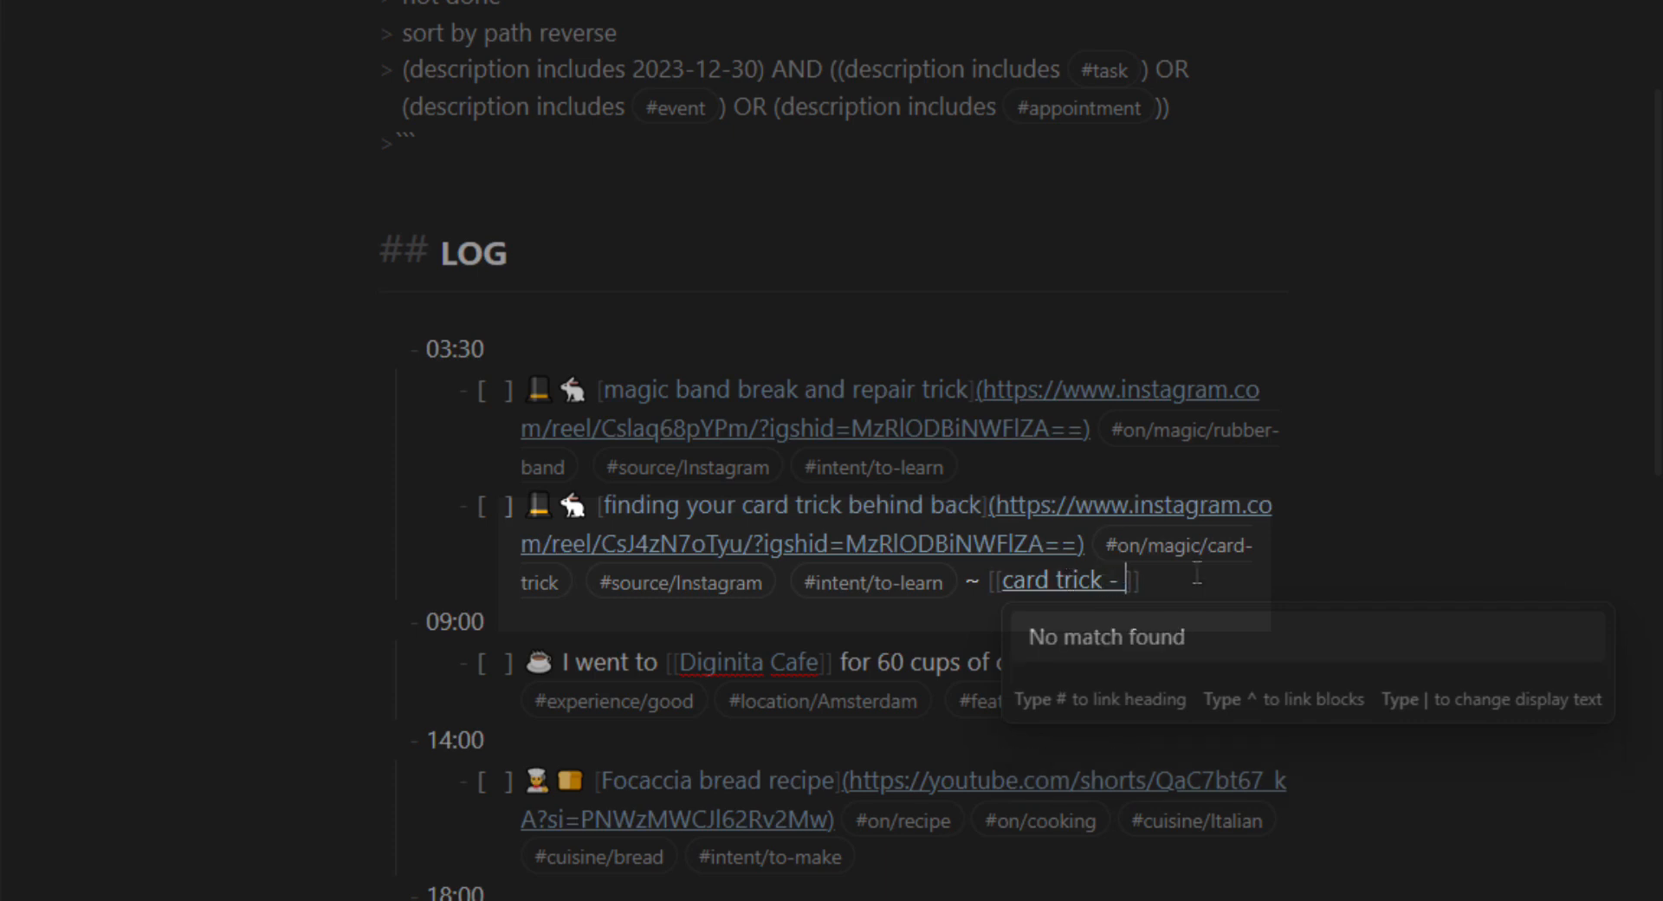
{"action": "type", "text": " Finding Ca"}
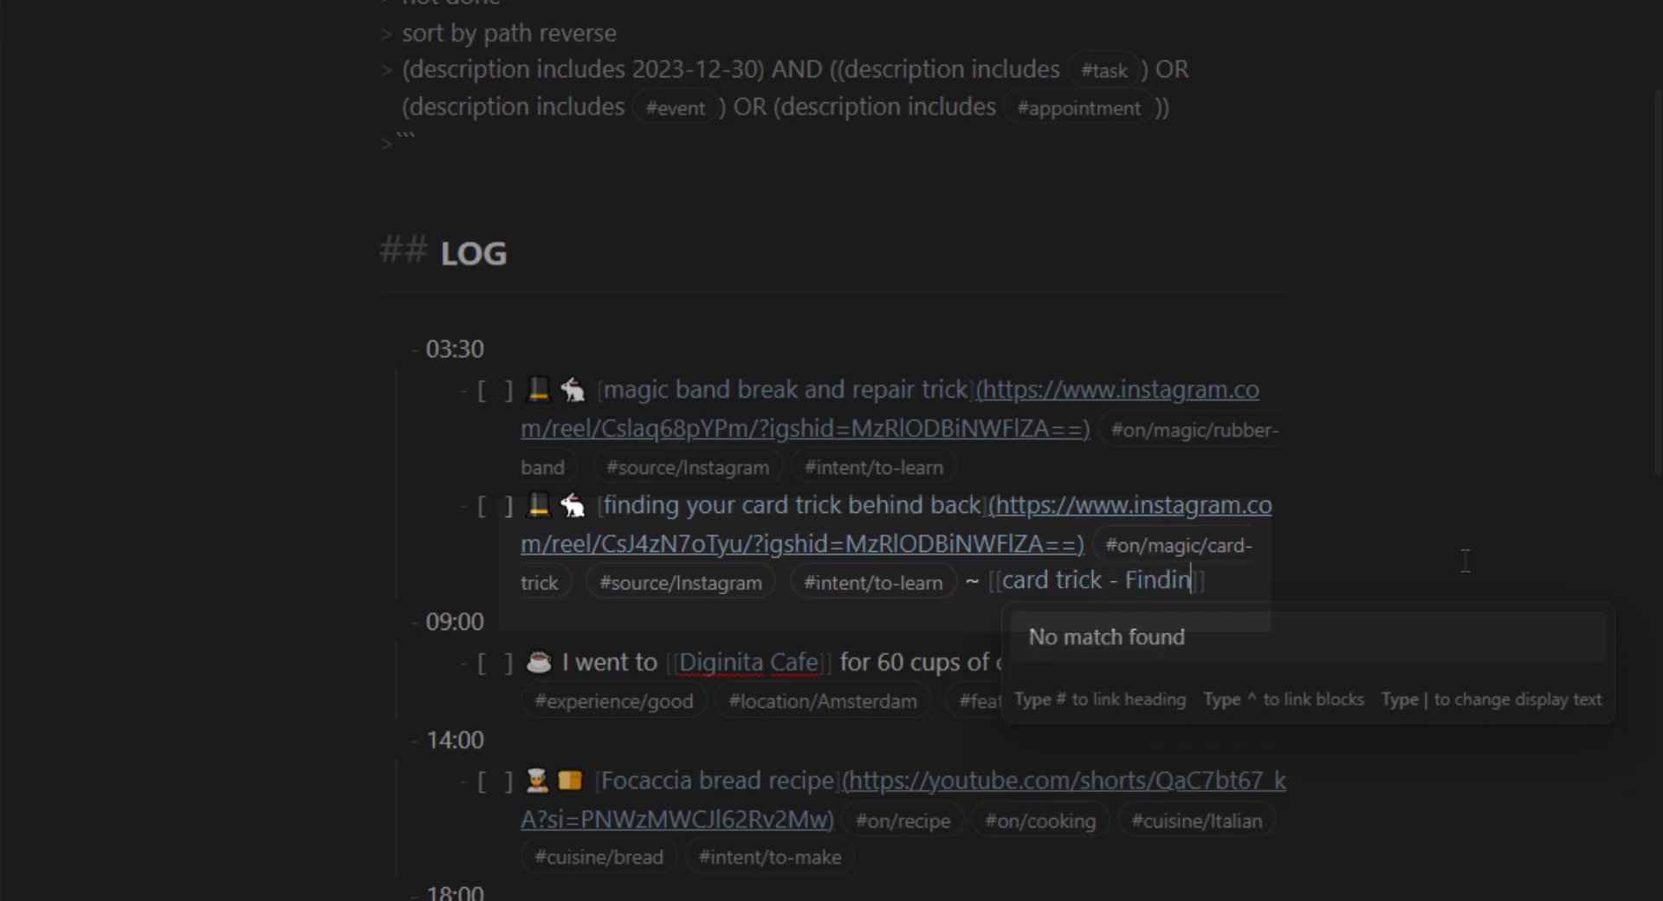
{"action": "type", "text": "rd Behind "}
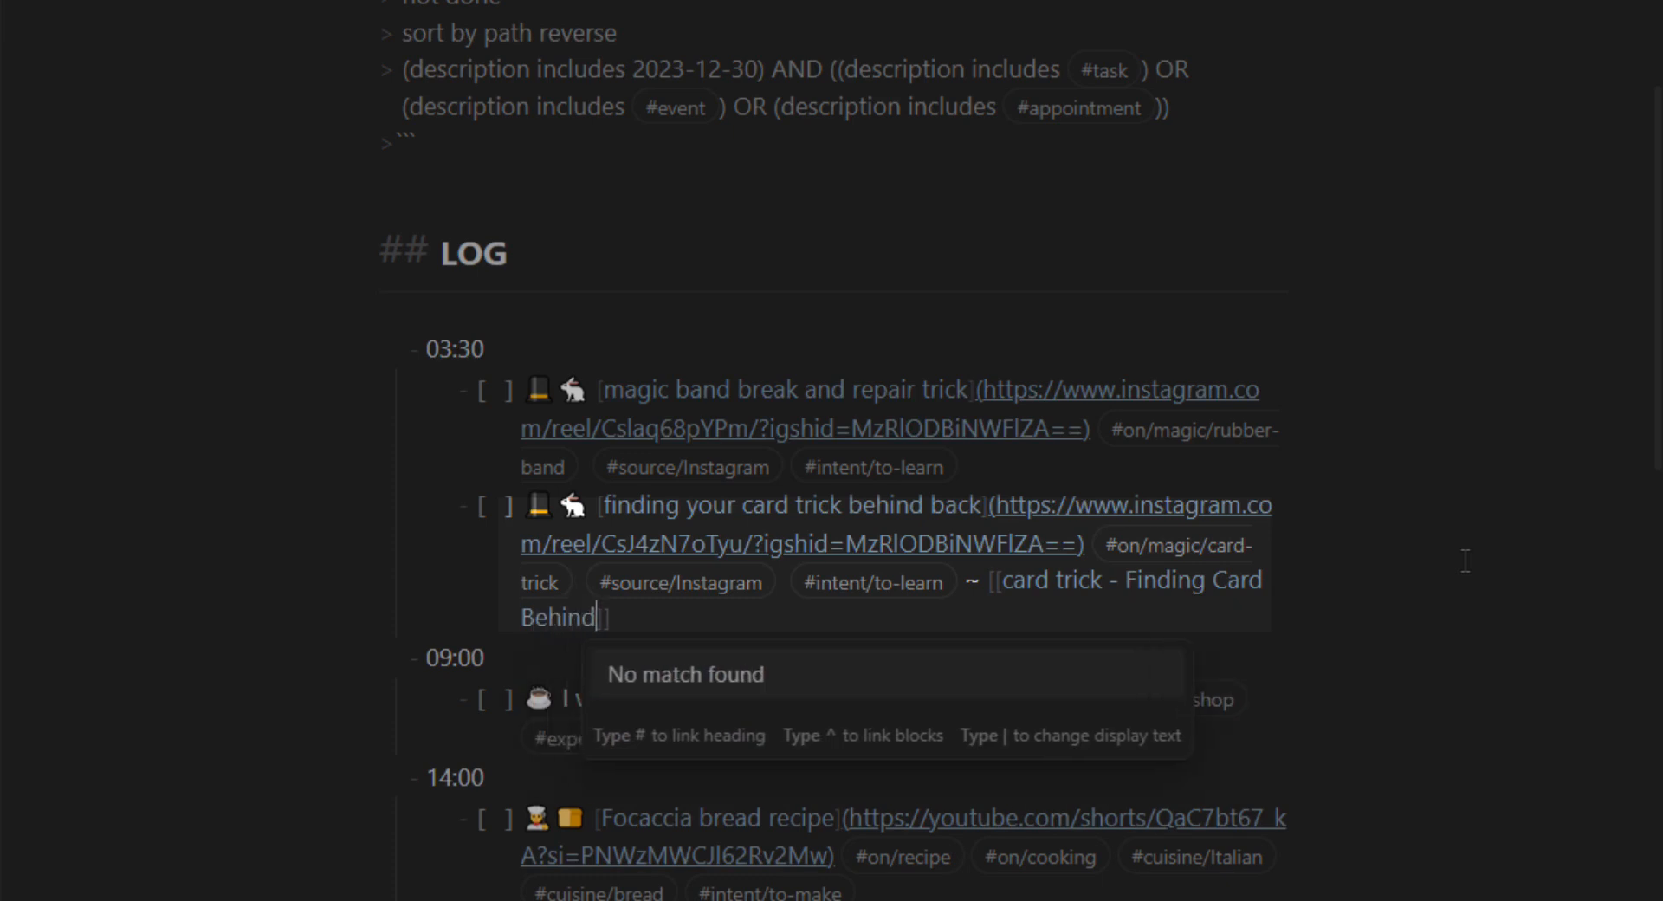
{"action": "type", "text": "My Back"}
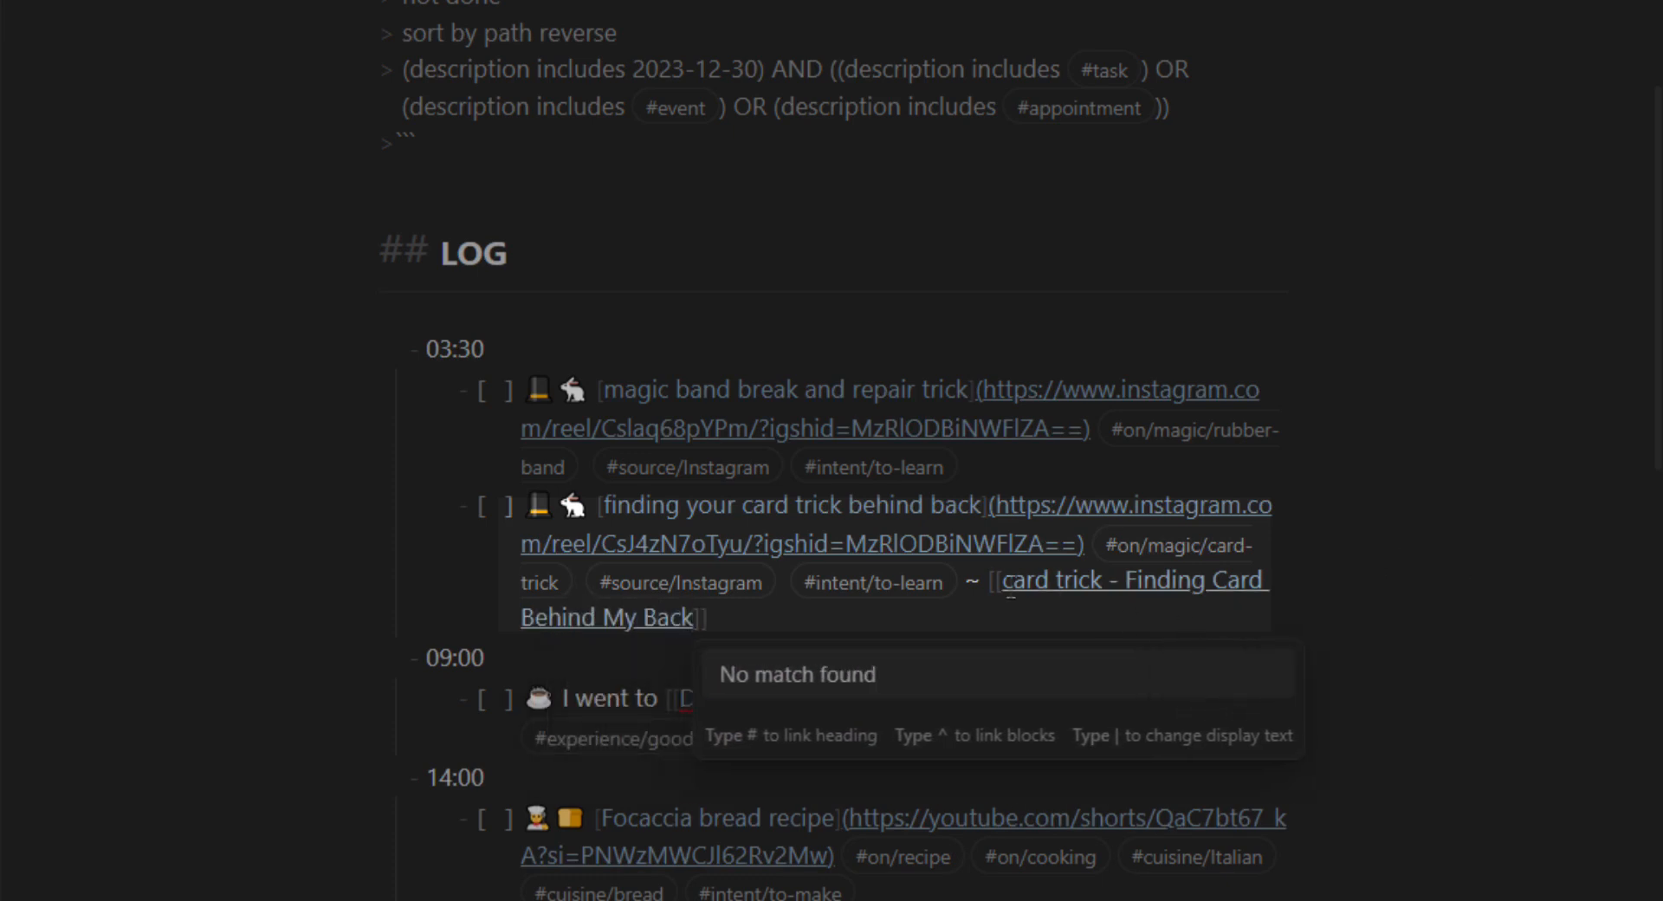
Step: Capitalize the link's first two words so it reads "Card Trick - Finding Card Behind My Back"
{"action": "left_click", "coordinate": [1005, 580]}
{"action": "key", "text": "Delete"}
{"action": "type", "text": "C"}
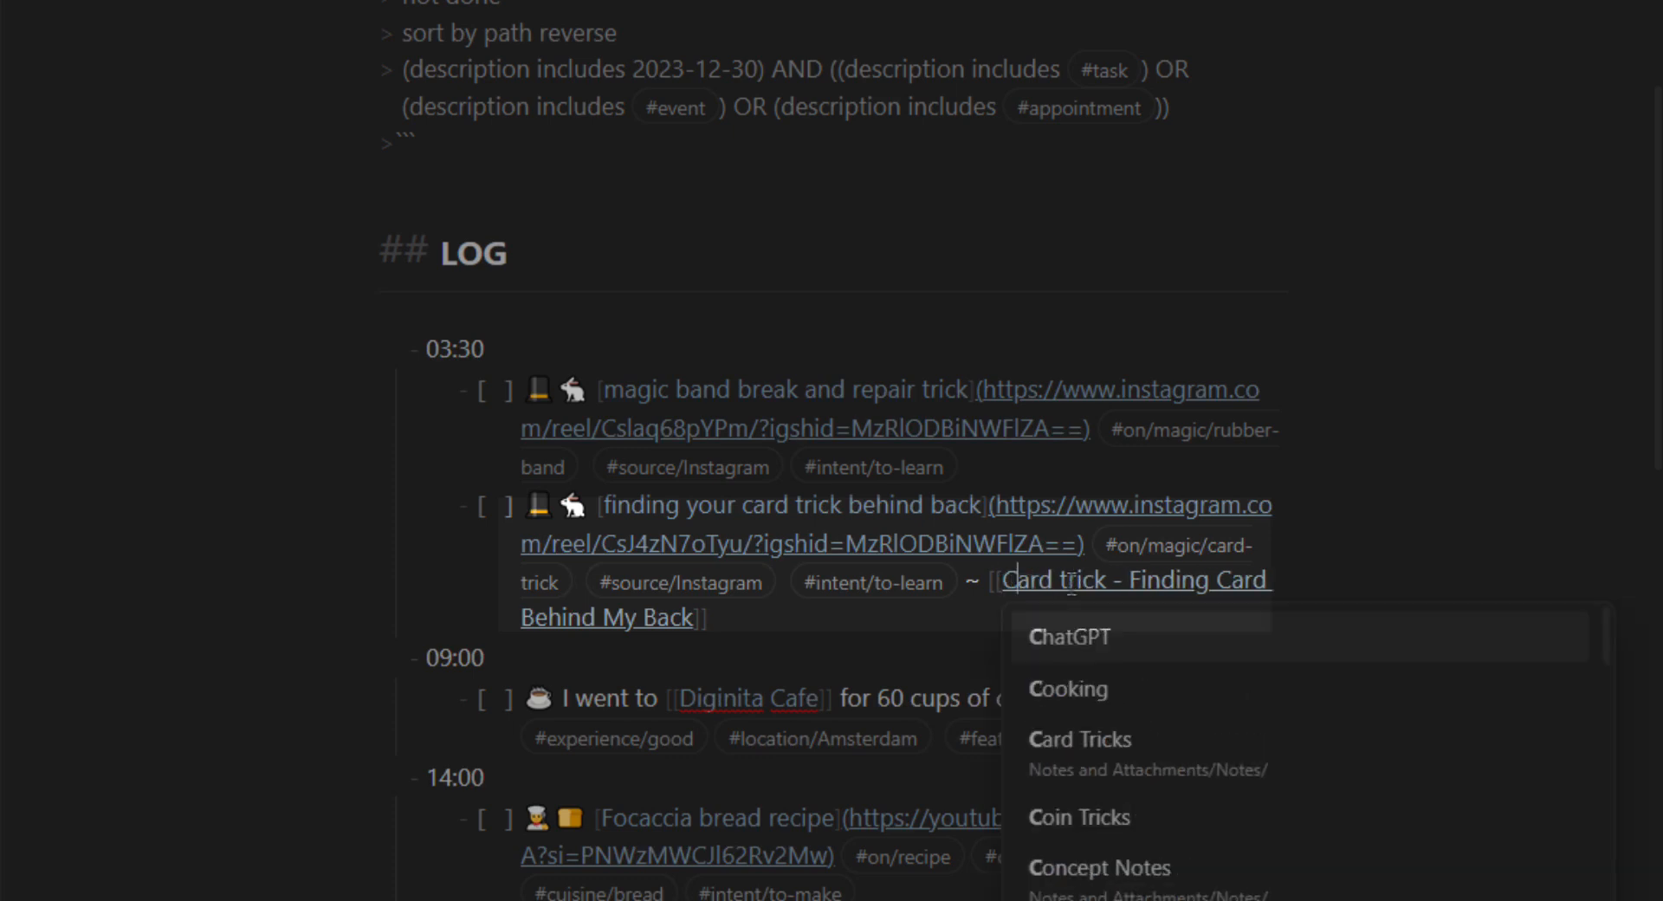
{"action": "left_click", "coordinate": [1072, 581]}
{"action": "key", "text": "BackSpace"}
{"action": "type", "text": "T"}
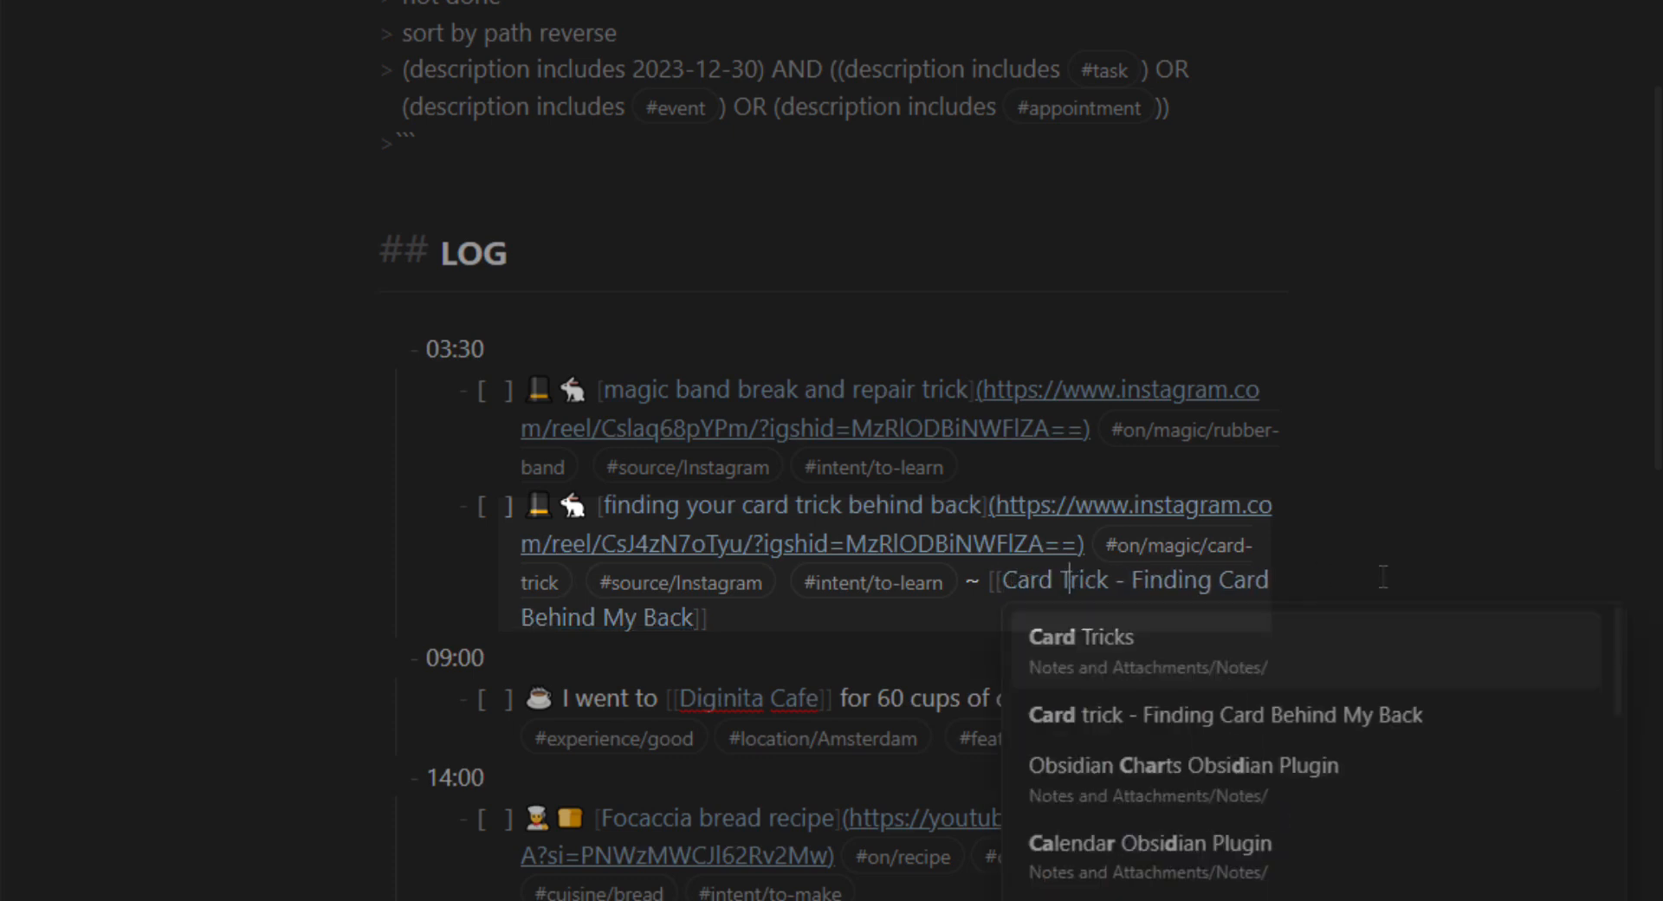
Step: Change the intent tag of the "finding your card trick behind back" entry to #intent/practice
{"action": "left_click", "coordinate": [897, 604]}
{"action": "left_click_drag", "start_coordinate": [949, 585], "coordinate": [874, 596]}
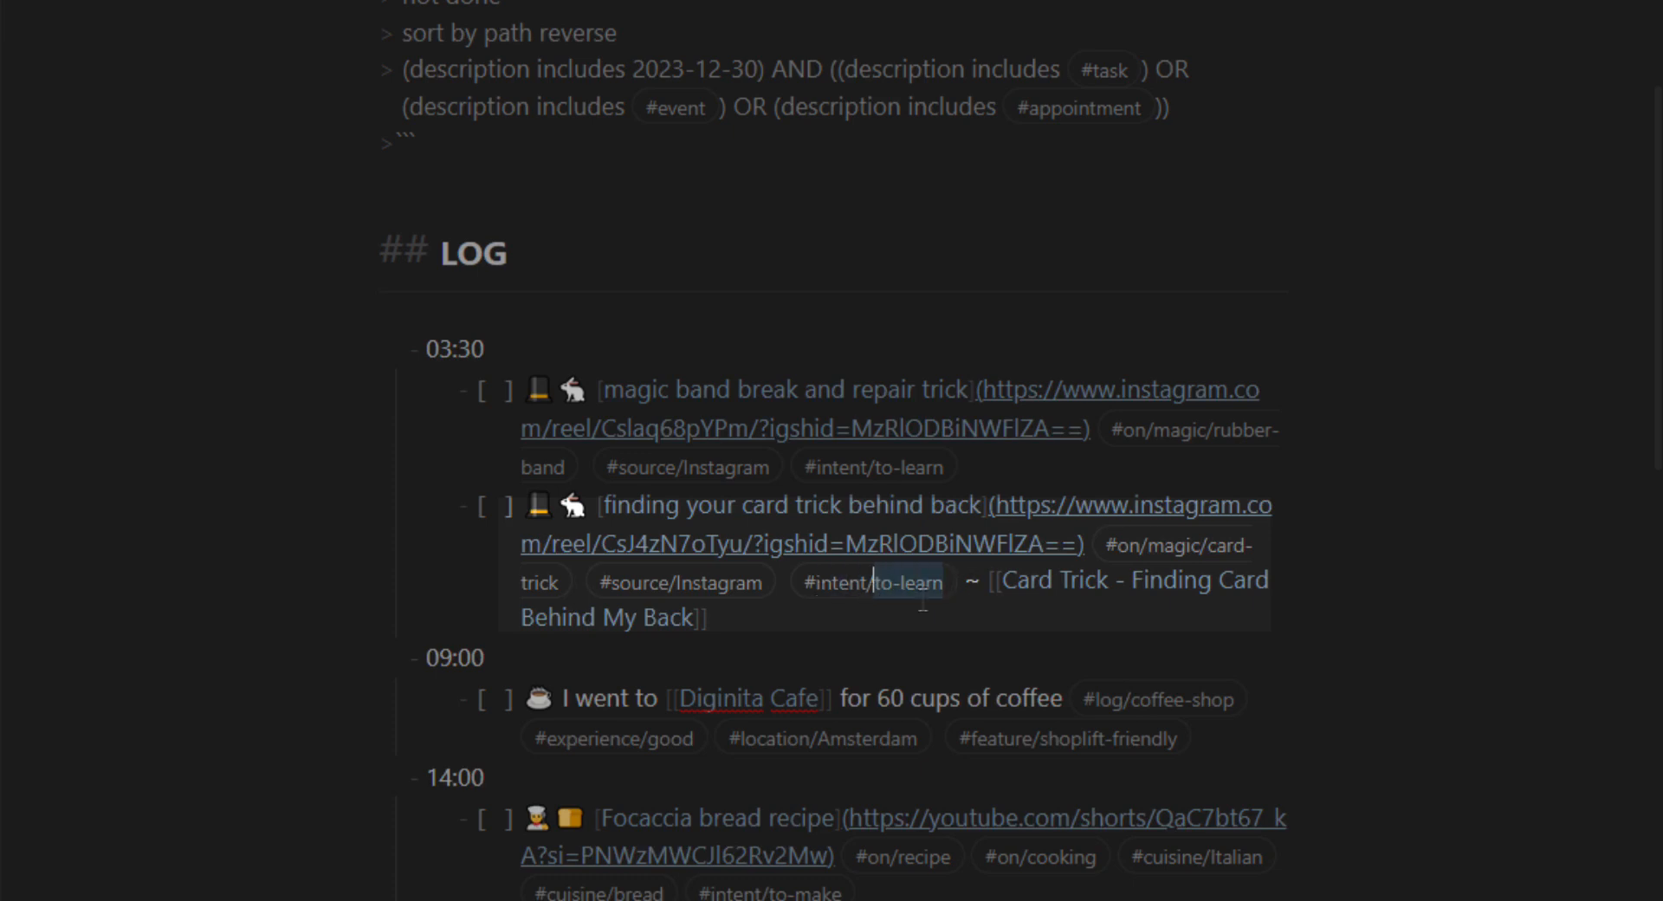
{"action": "type", "text": "practice"}
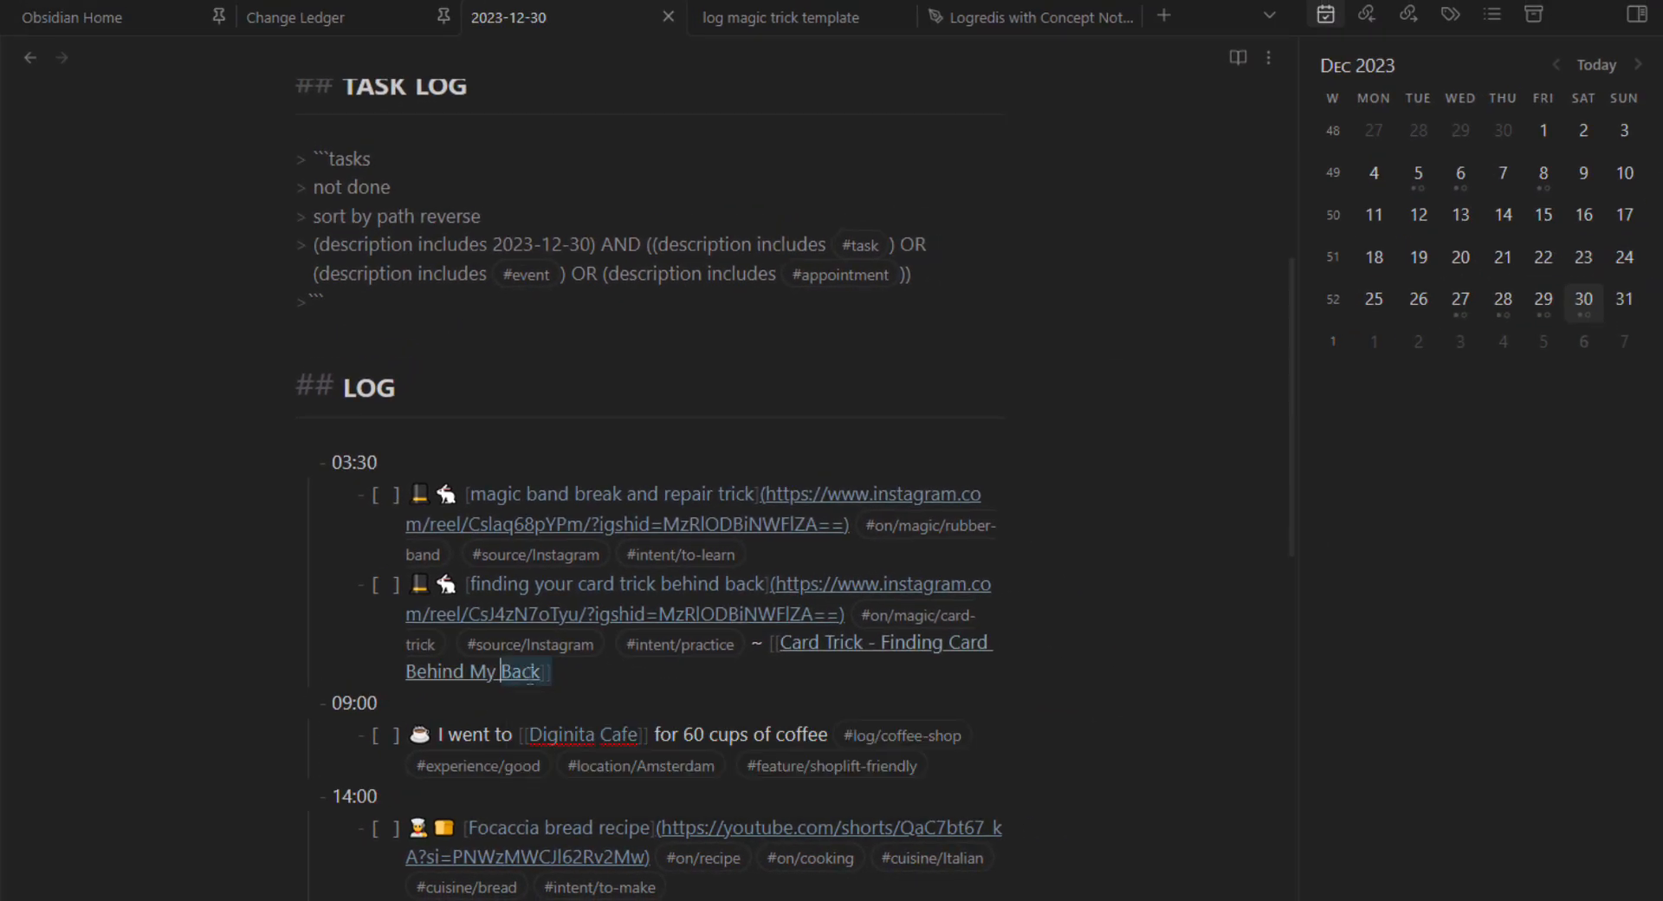
Step: Create the linked "Card Trick - Finding Card Behind My Back" note in a new tab and insert the note template
{"action": "left_click", "coordinate": [525, 674], "text": "ctrl"}
{"action": "key", "text": "alt+e"}
{"action": "type", "text": "note"}
{"action": "key", "text": "Return"}
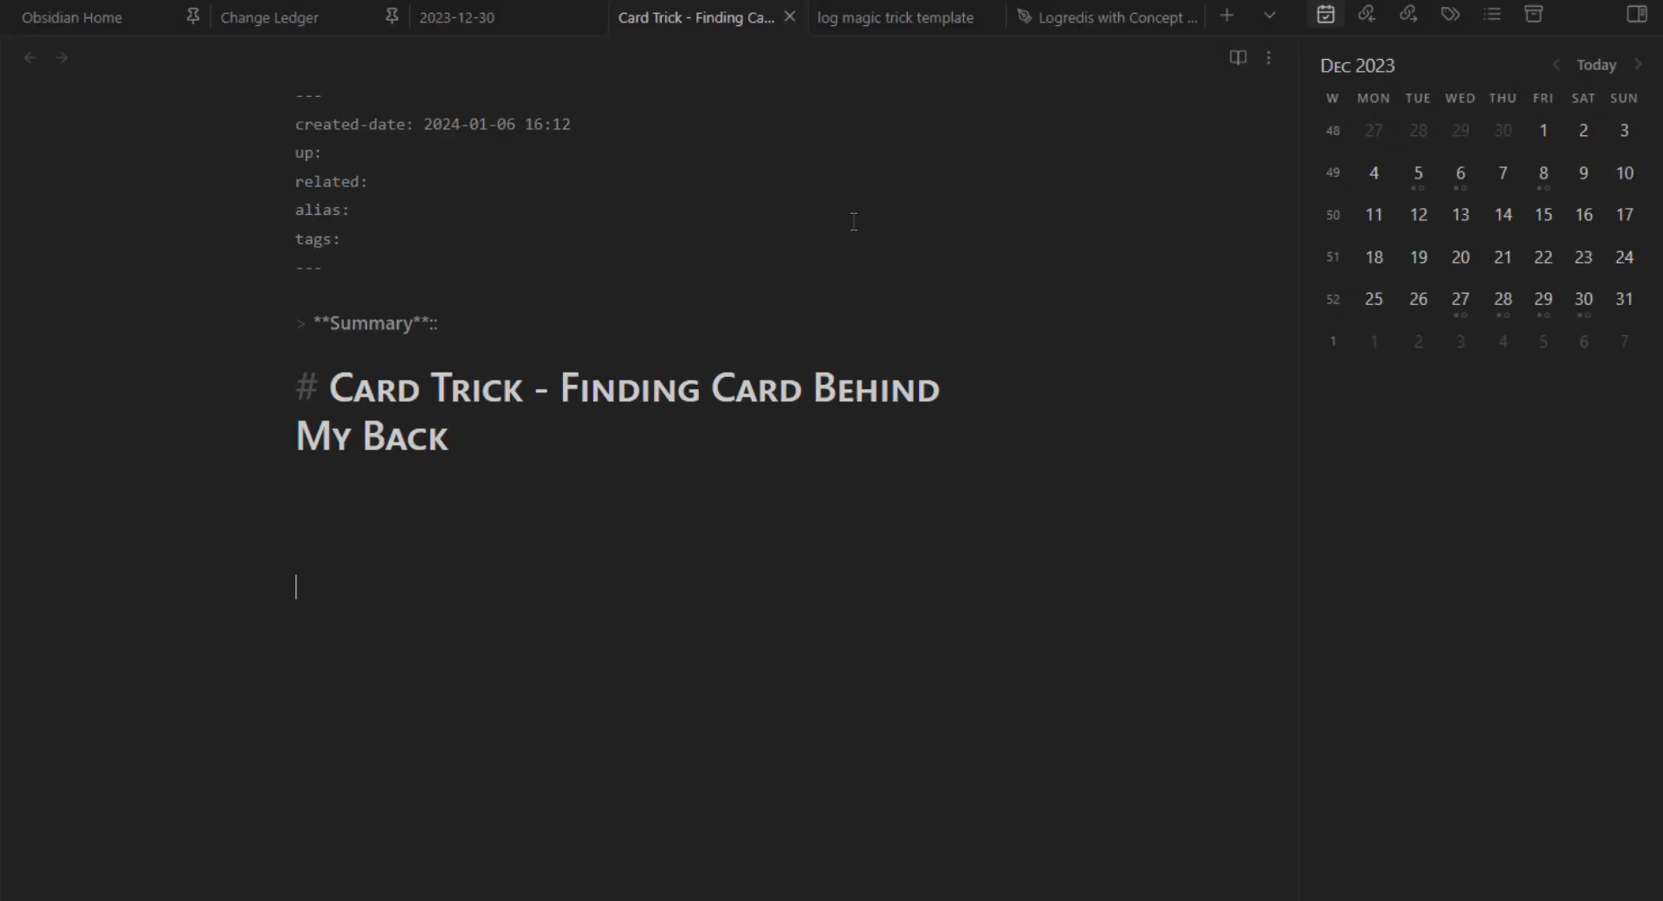
Step: Enter "This is a note on how to do the finding card behind back" as the note's Summary text
{"action": "type", "text": "This is a note on how to td"}
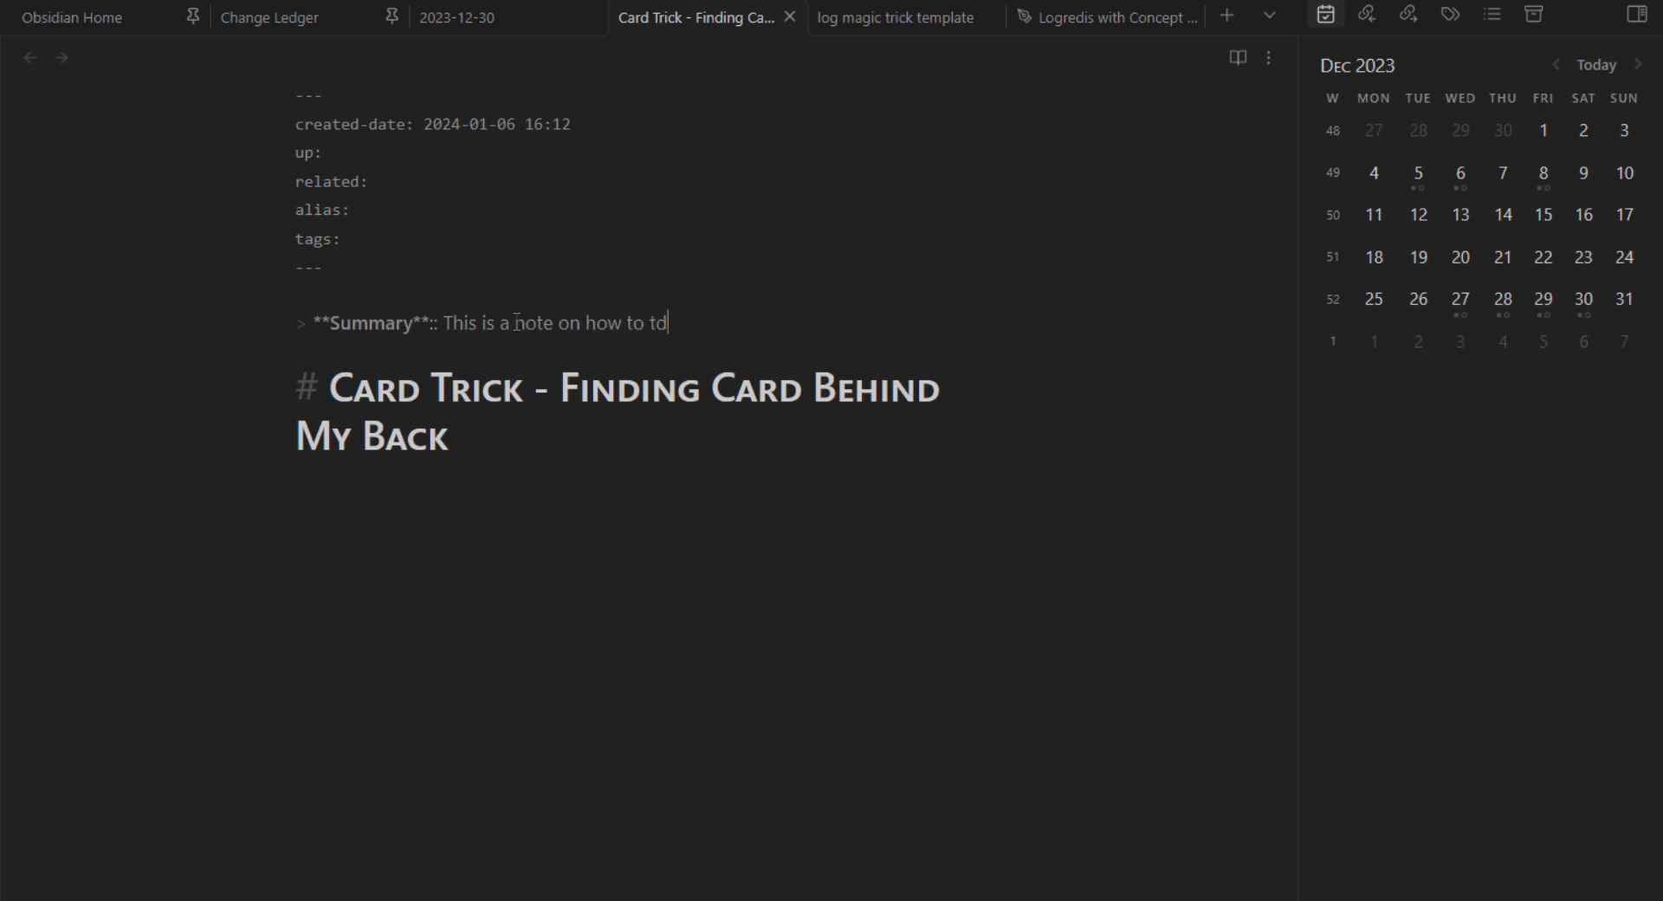
{"action": "type", "text": "o the"}
{"action": "key", "text": "BackSpace"}
{"action": "key", "text": "BackSpace"}
{"action": "key", "text": "BackSpace"}
{"action": "key", "text": "BackSpace"}
{"action": "key", "text": "BackSpace"}
{"action": "key", "text": "BackSpace"}
{"action": "key", "text": "BackSpace"}
{"action": "type", "text": "do the finding card behind back"}
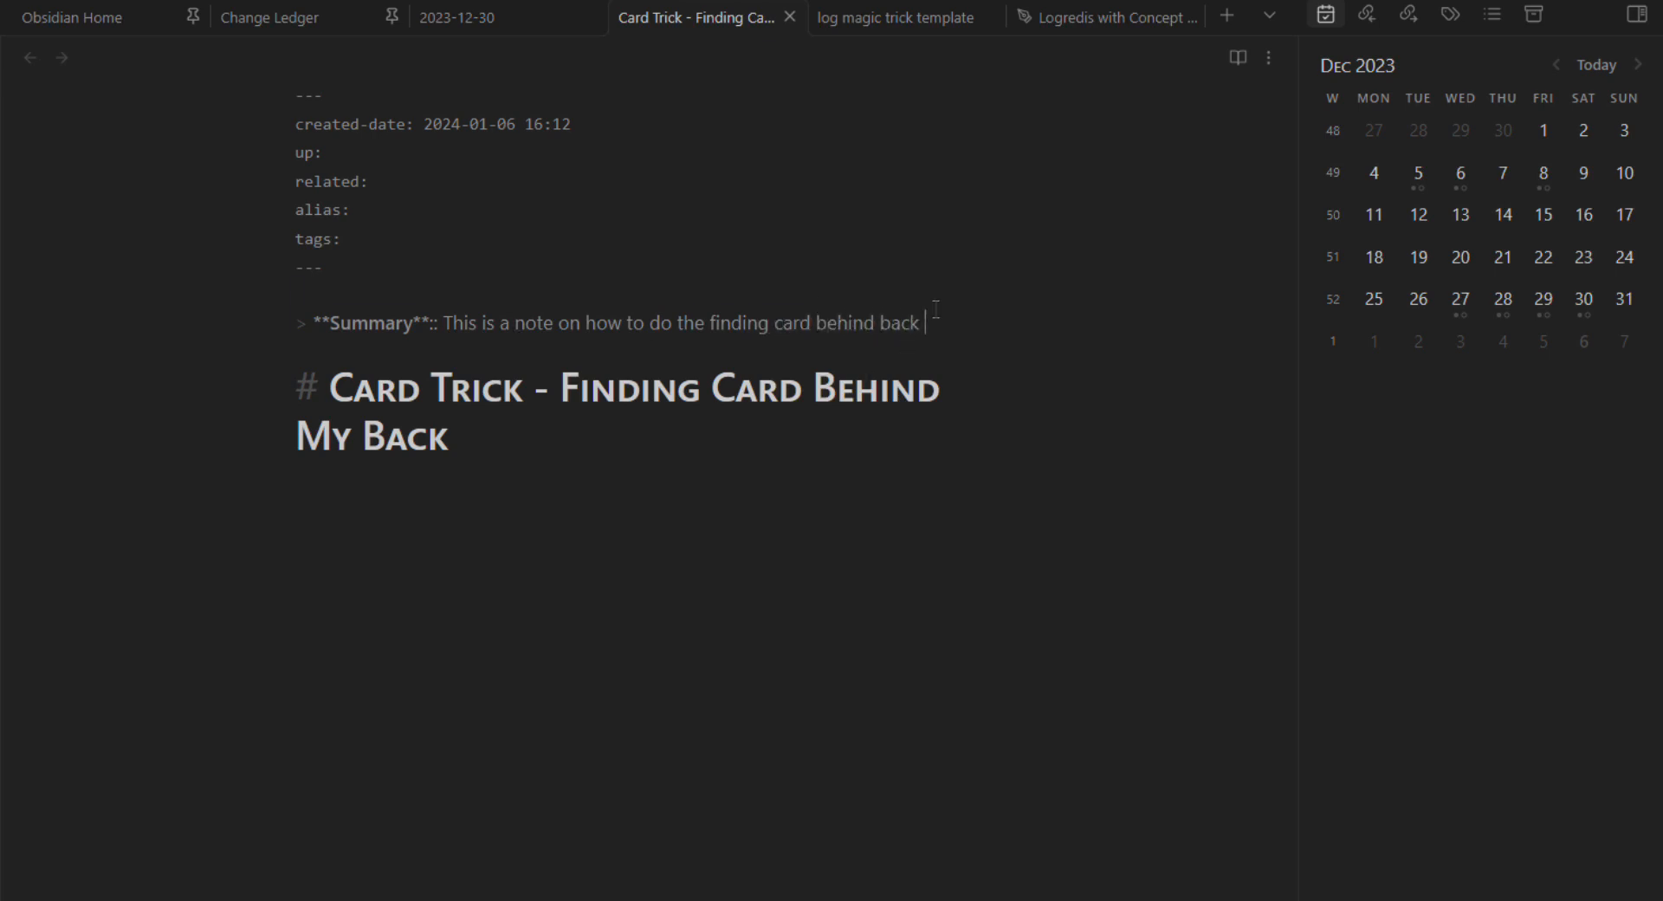
Step: Put quotation marks around "finding card behind back" and end the Summary sentence with "trick."
{"action": "left_click_drag", "start_coordinate": [935, 308], "coordinate": [721, 327]}
{"action": "type", "text": "\""}
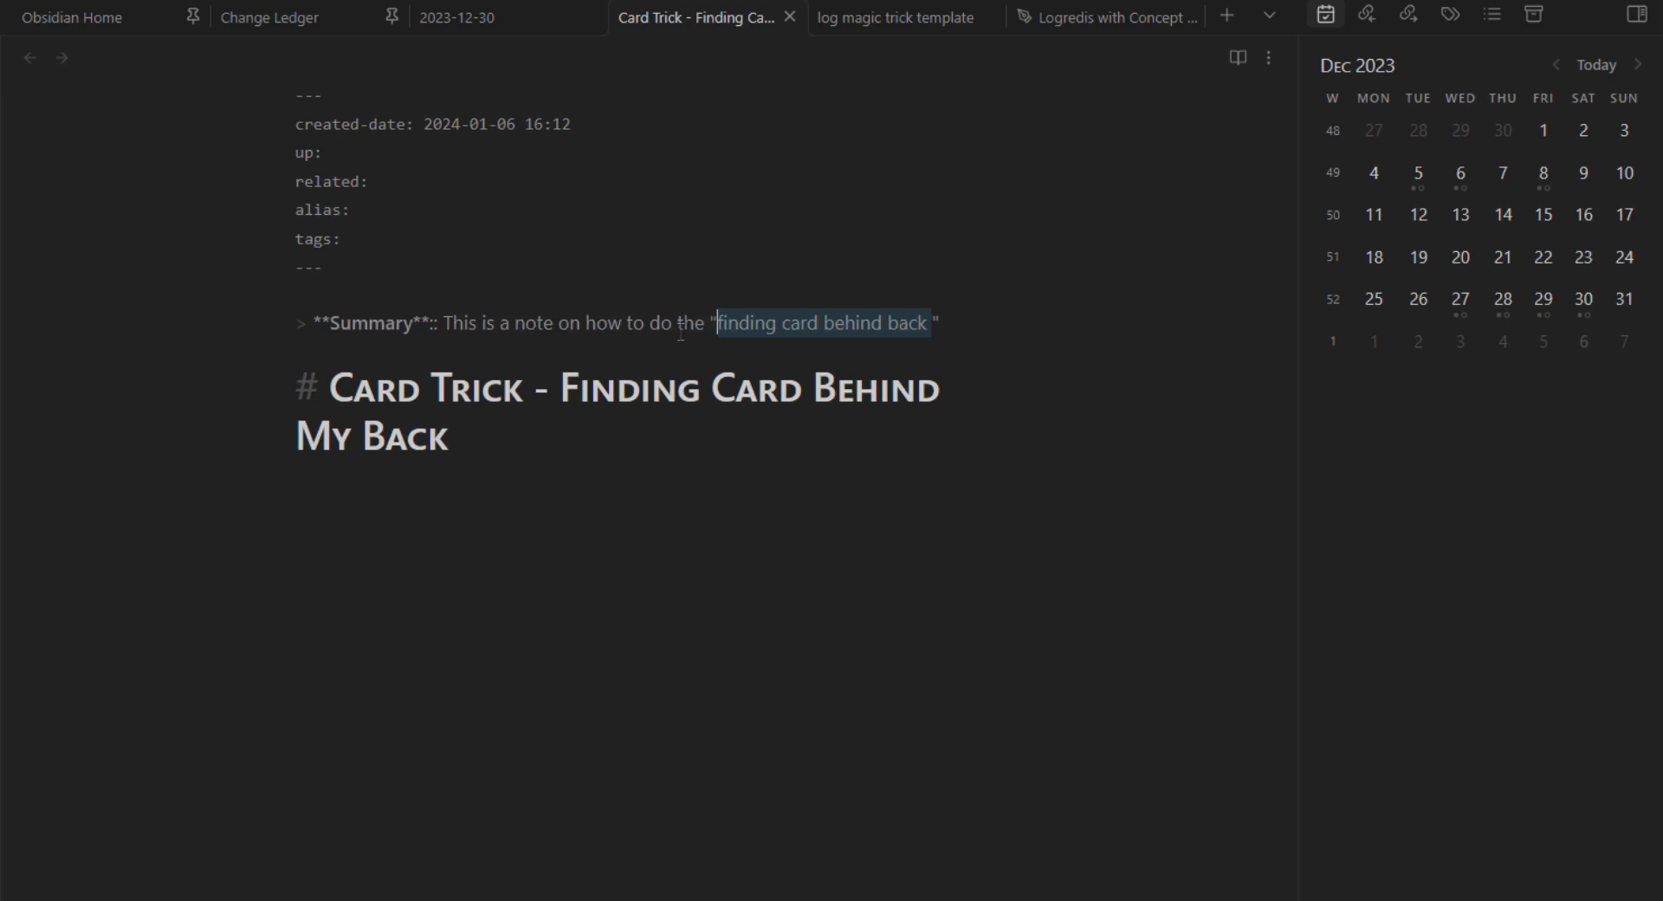
{"action": "left_click", "coordinate": [1006, 319]}
{"action": "type", "text": "trick"}
{"action": "left_click", "coordinate": [933, 323]}
{"action": "key", "text": "BackSpace"}
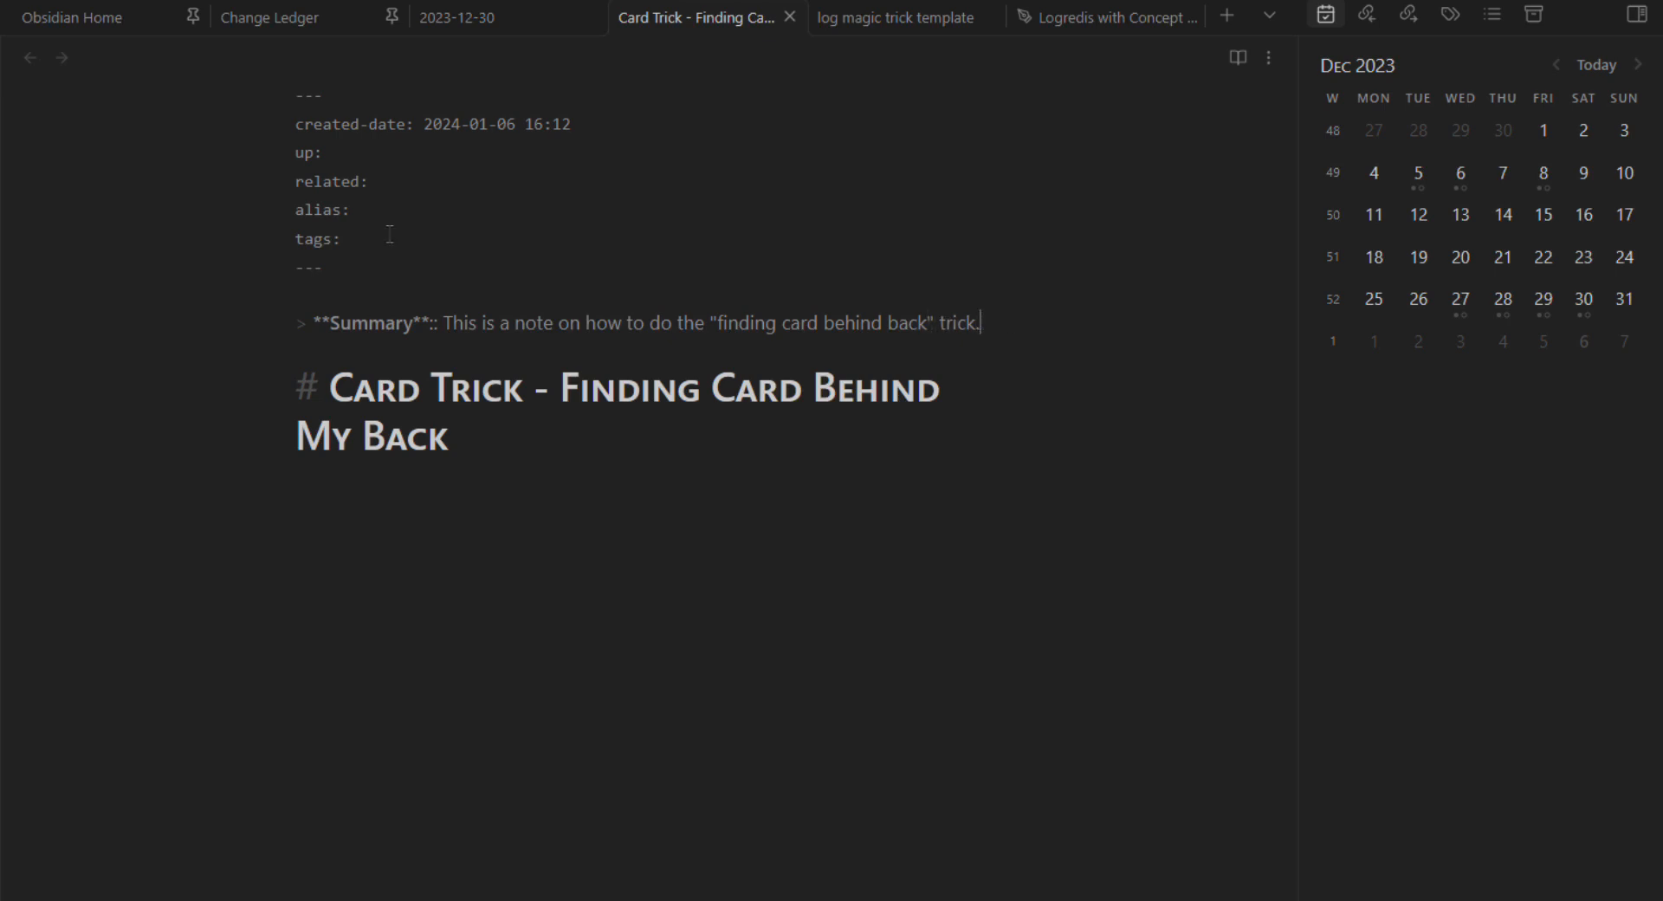
Step: Switch the note to reading view and add the tags on/magic and on/card-trick to its properties
{"action": "key", "text": "ctrl+e"}
{"action": "left_click", "coordinate": [530, 328]}
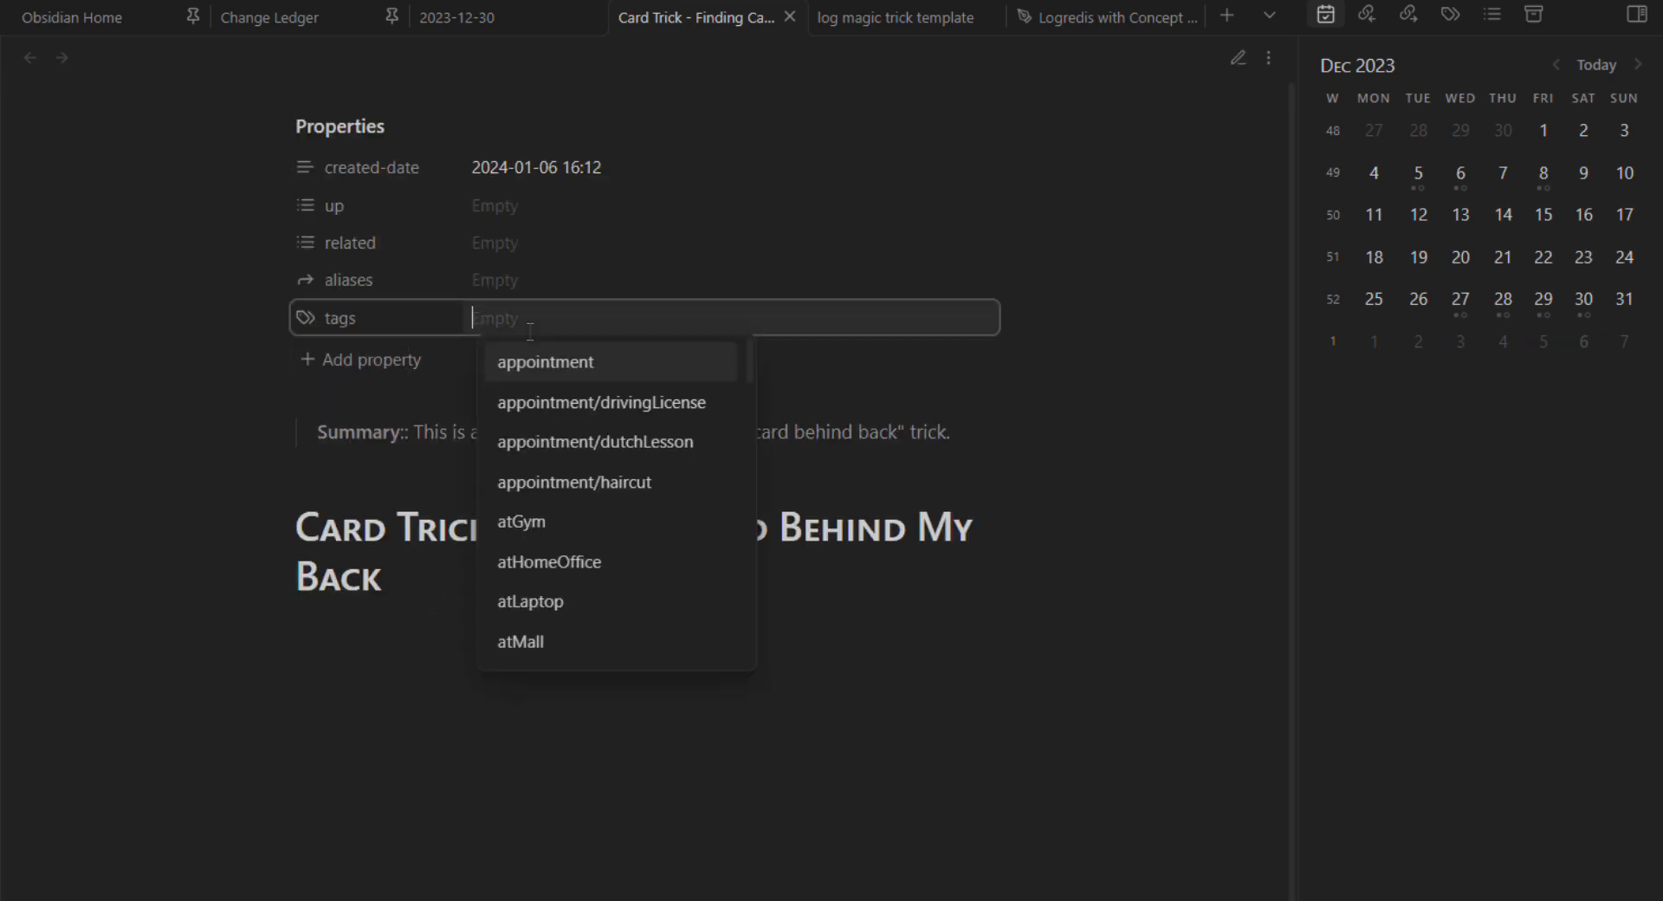
{"action": "type", "text": "#on/magic"}
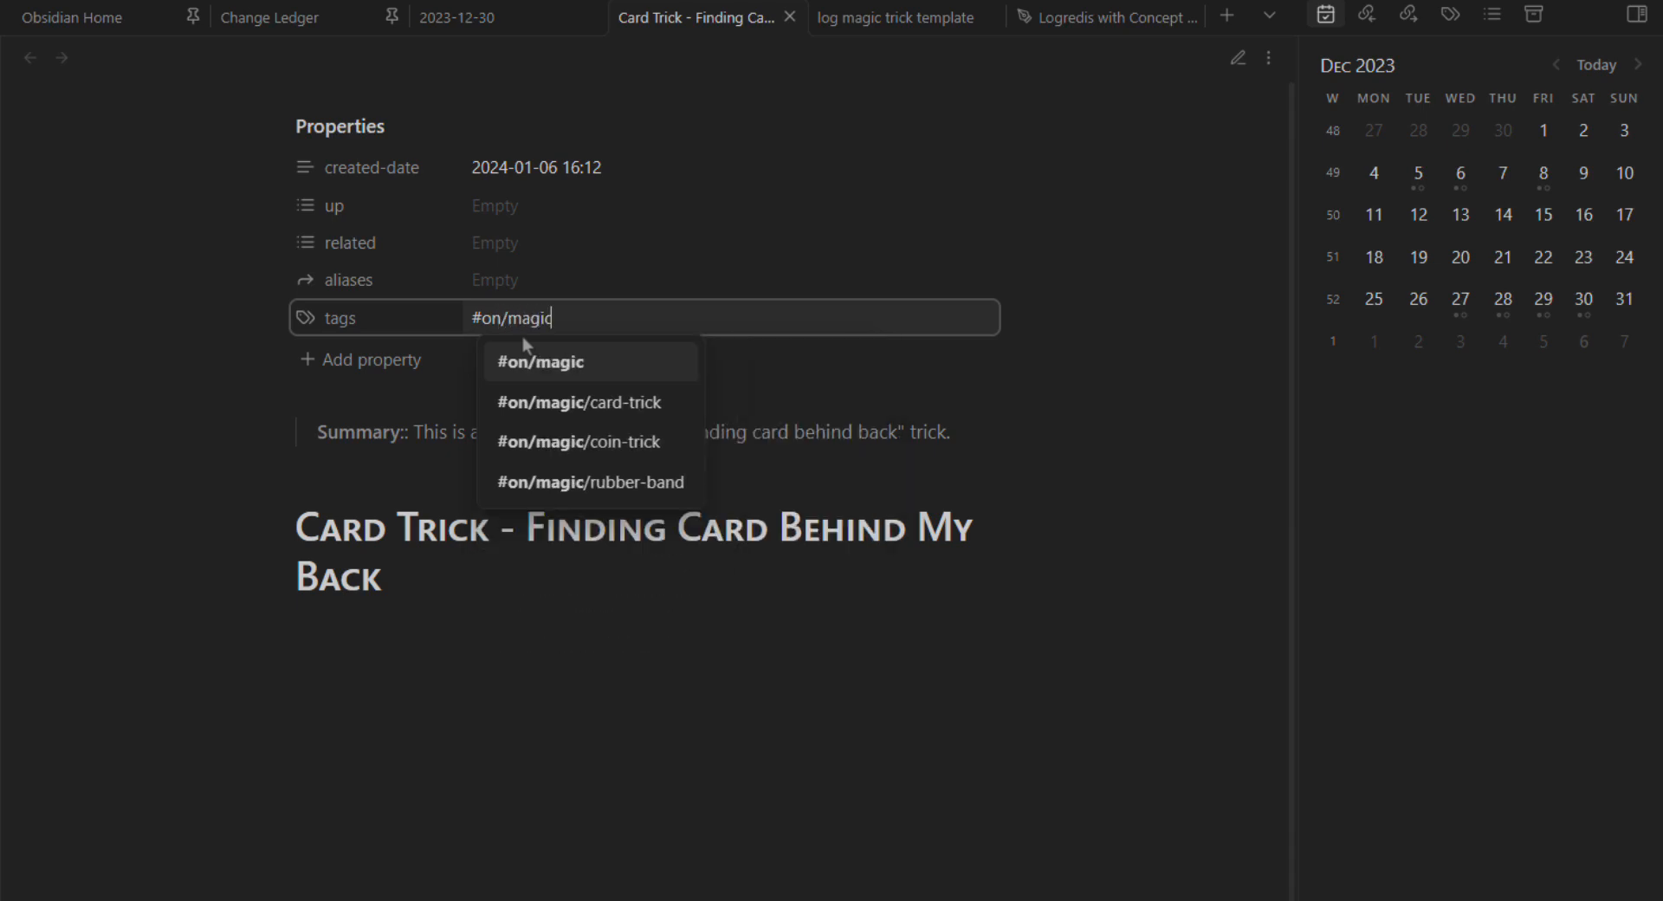
{"action": "key", "text": "Return"}
{"action": "type", "text": "#on"}
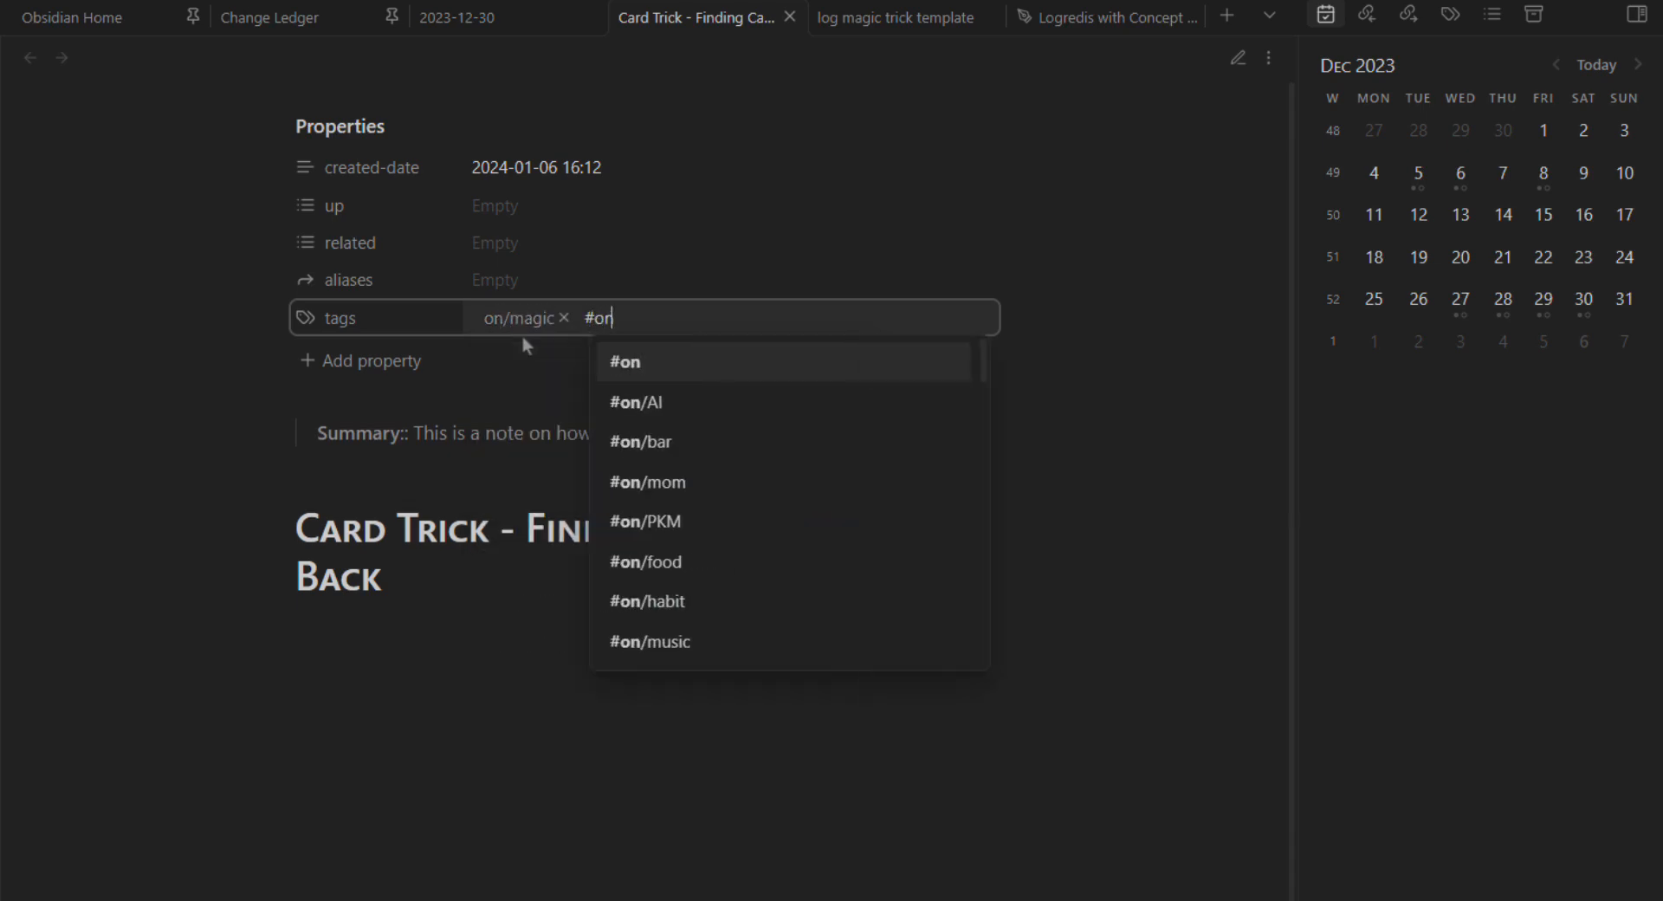
{"action": "type", "text": "/card"}
{"action": "key", "text": "Return"}
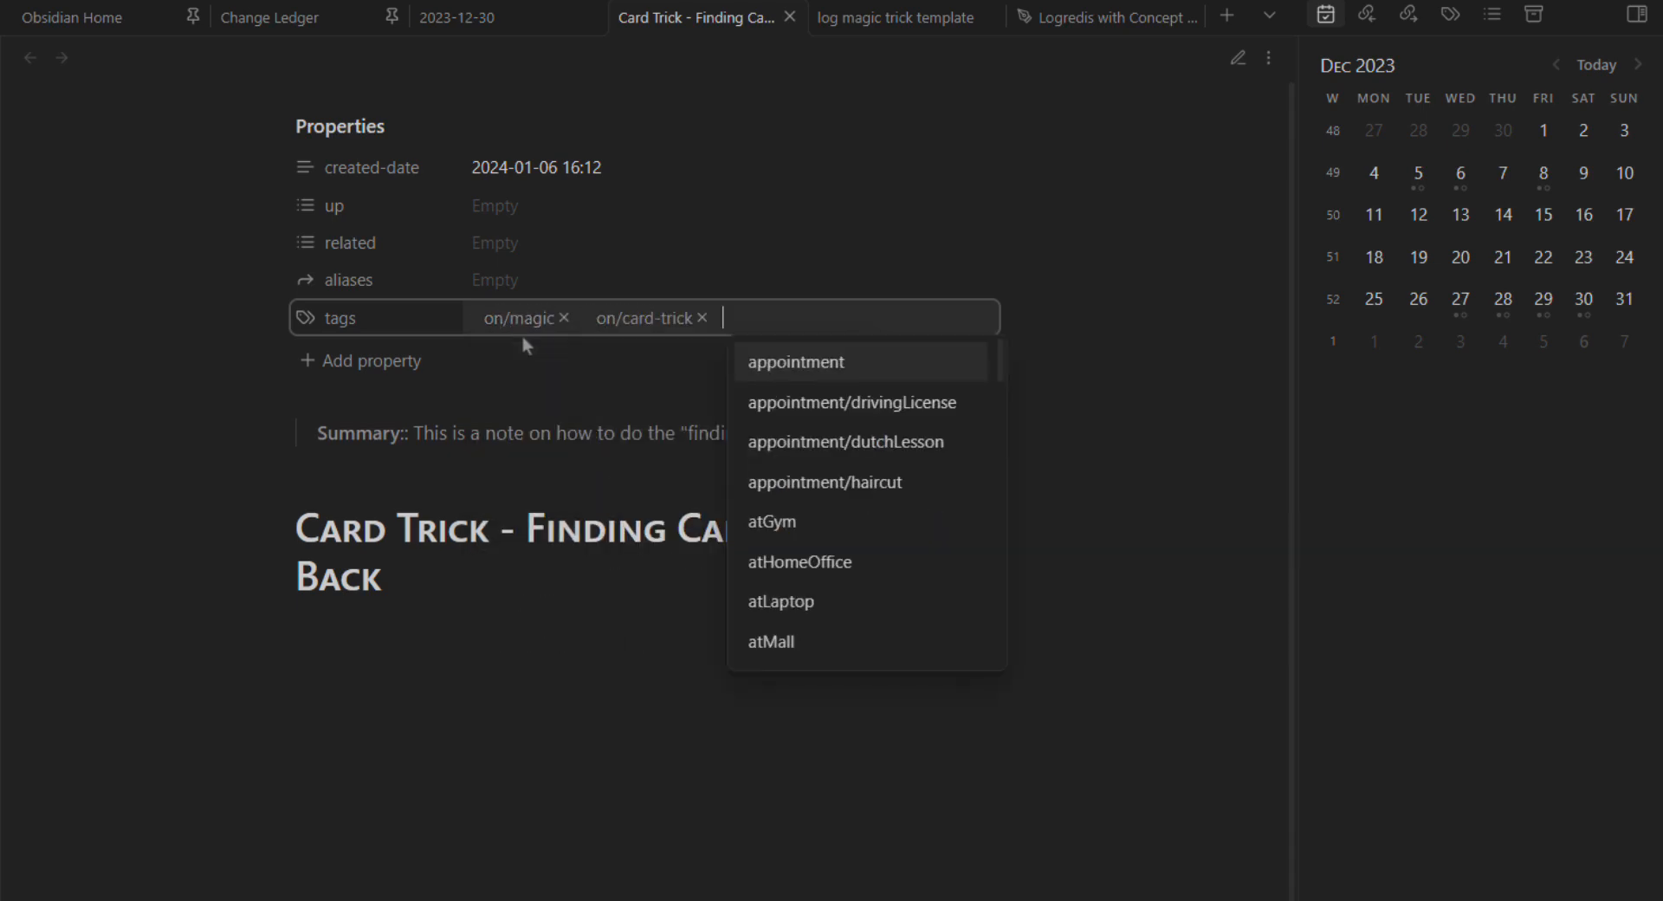
Step: Link the note's up property to both Card Tricks and Magic MOC
{"action": "left_click", "coordinate": [526, 212]}
{"action": "type", "text": "[[card"}
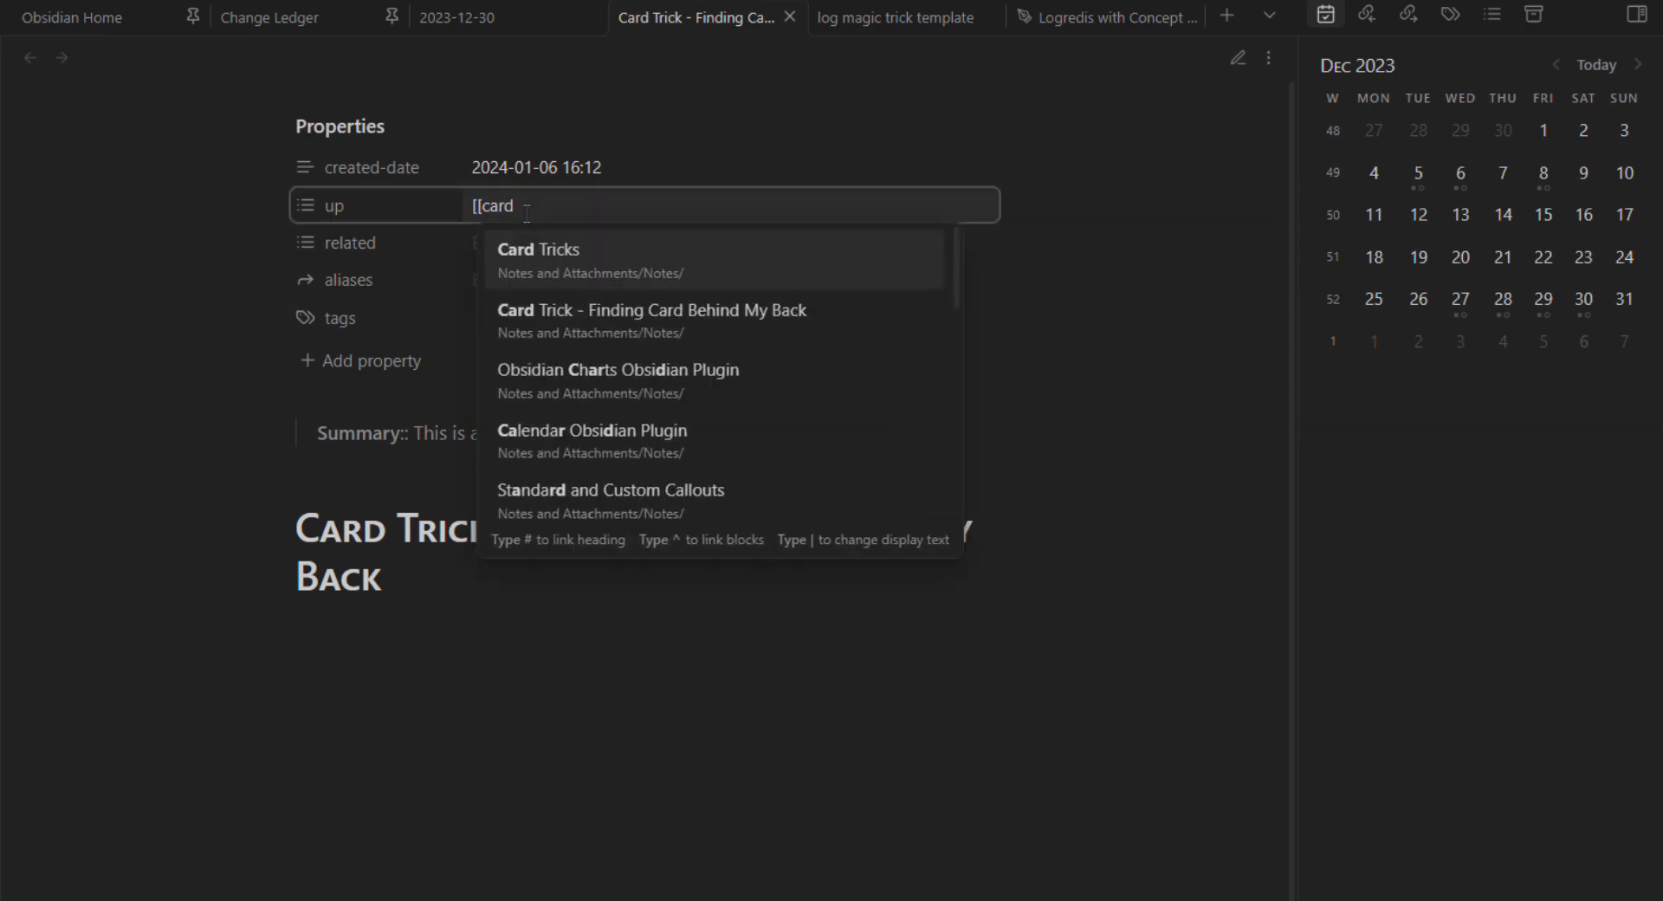
{"action": "left_click", "coordinate": [594, 275]}
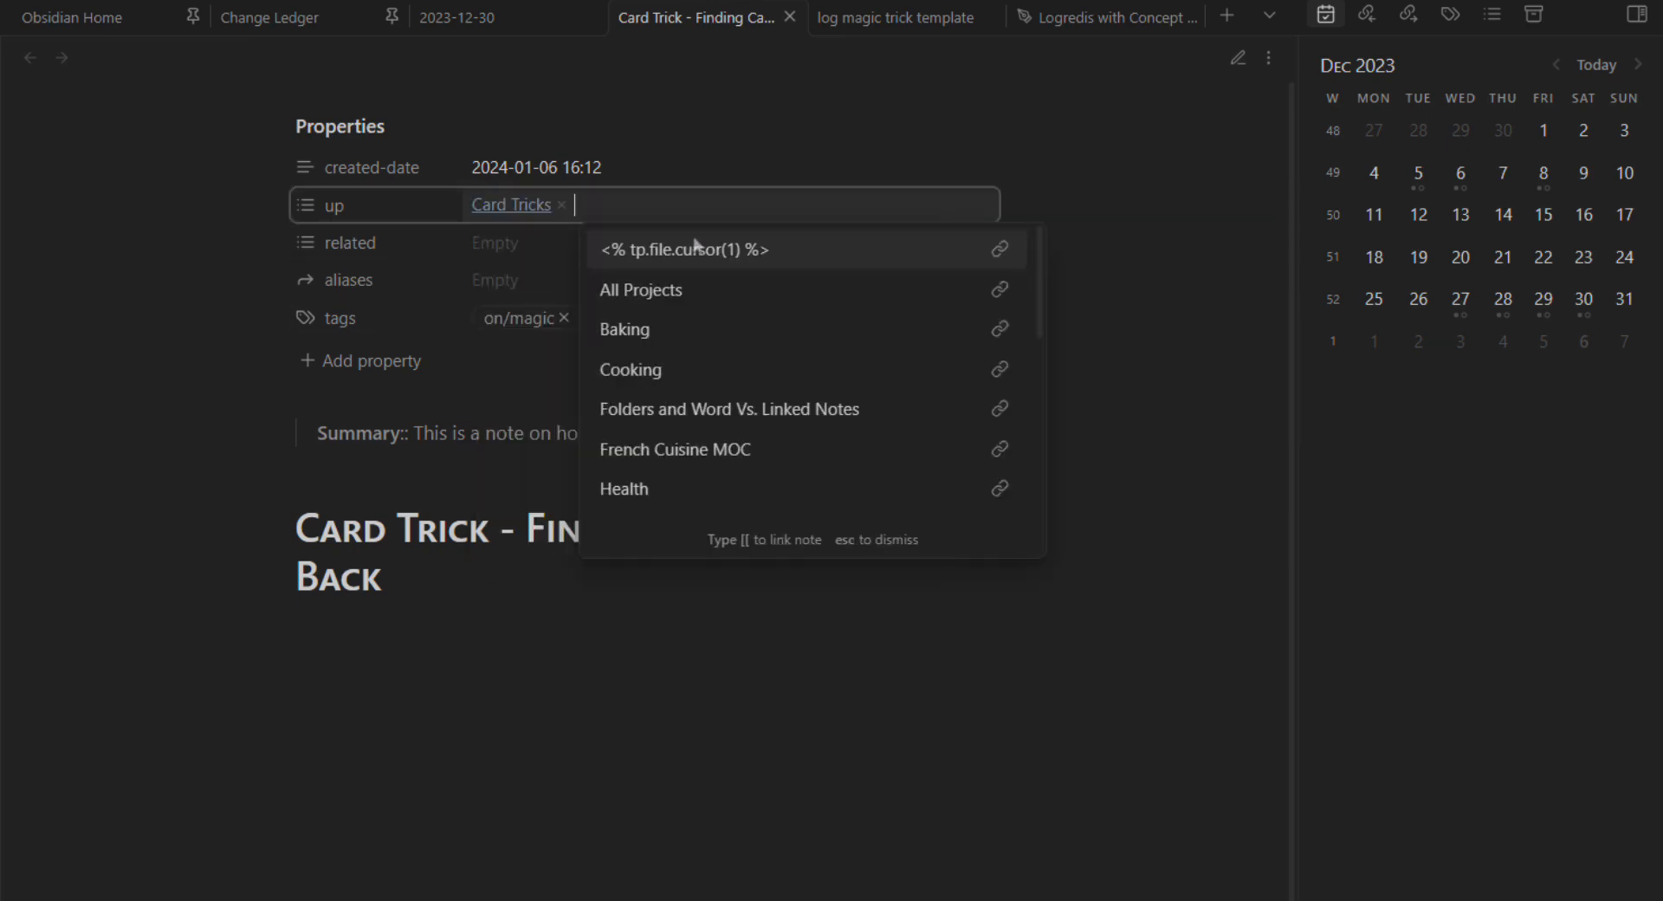
{"action": "type", "text": "[[magic"}
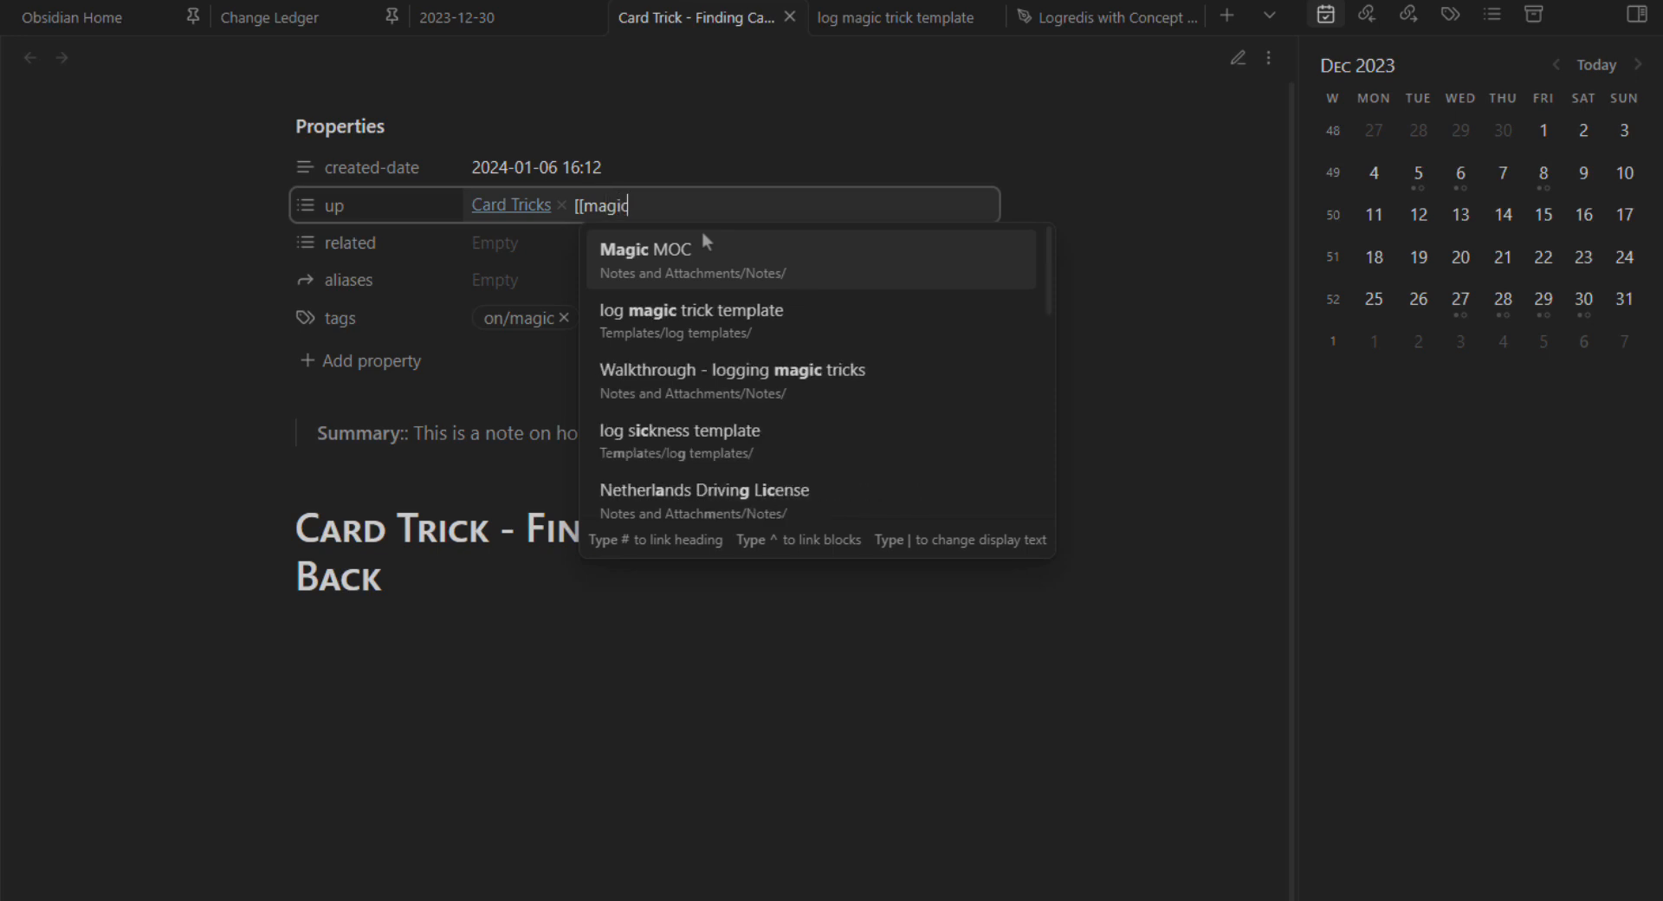
{"action": "key", "text": "Return"}
Step: Put the placeholder "link" in the note's body and copy the "finding your card trick behind back" link with its emojis from the 2023-12-30 daily note
{"action": "left_click", "coordinate": [485, 621]}
{"action": "key", "text": "ctrl+e"}
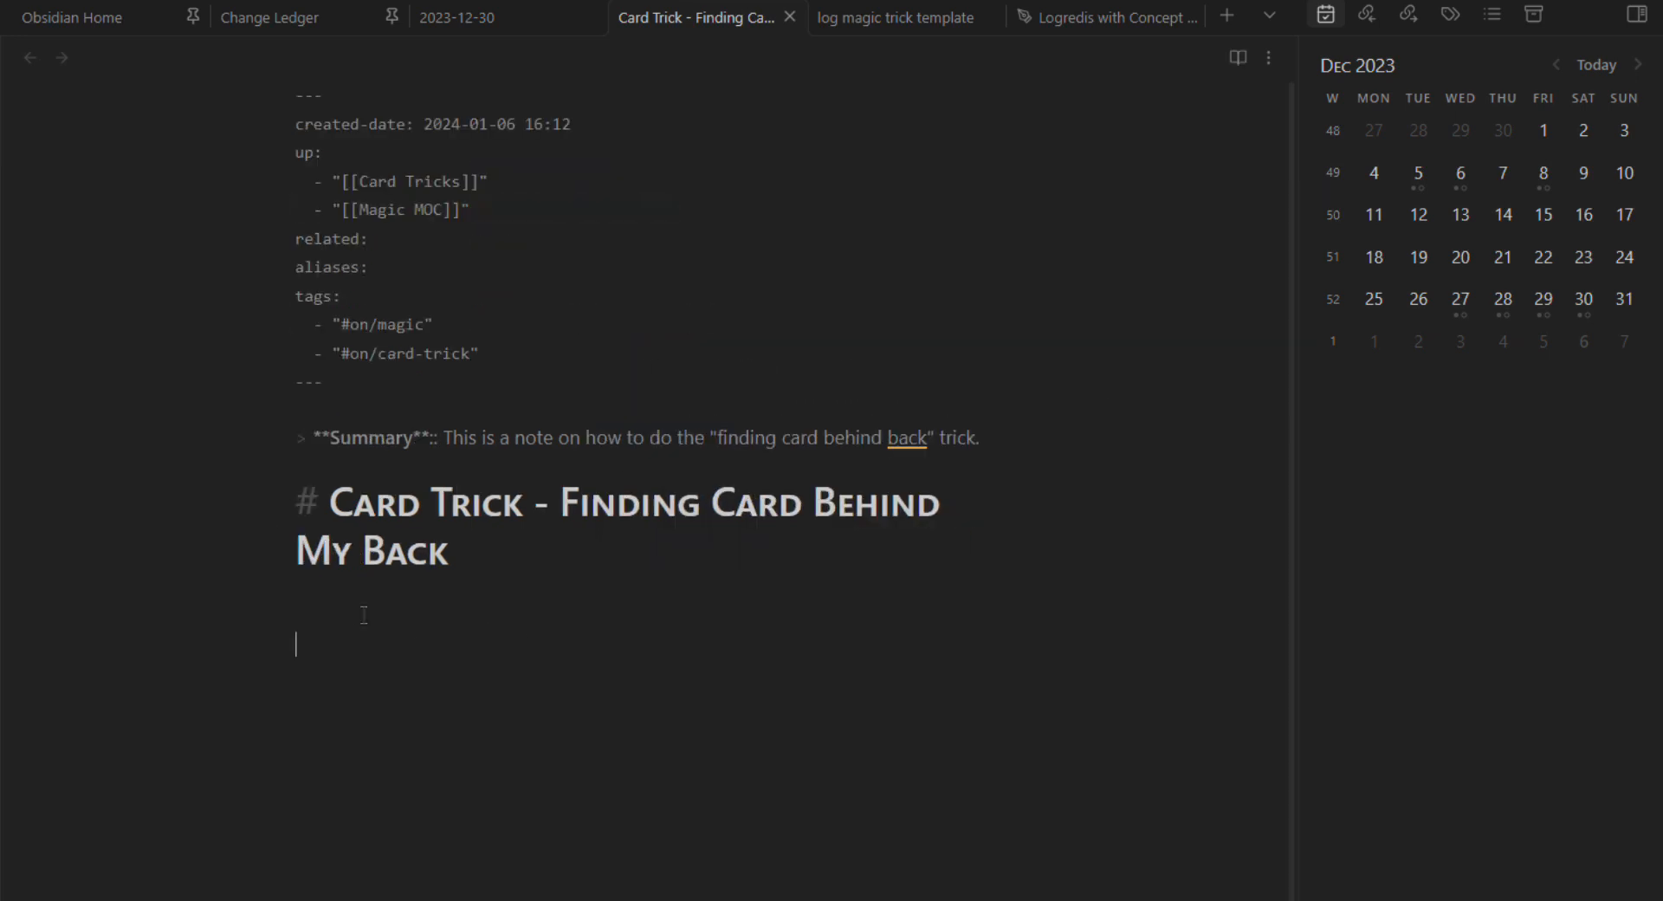
{"action": "type", "text": "link"}
{"action": "left_click", "coordinate": [457, 17]}
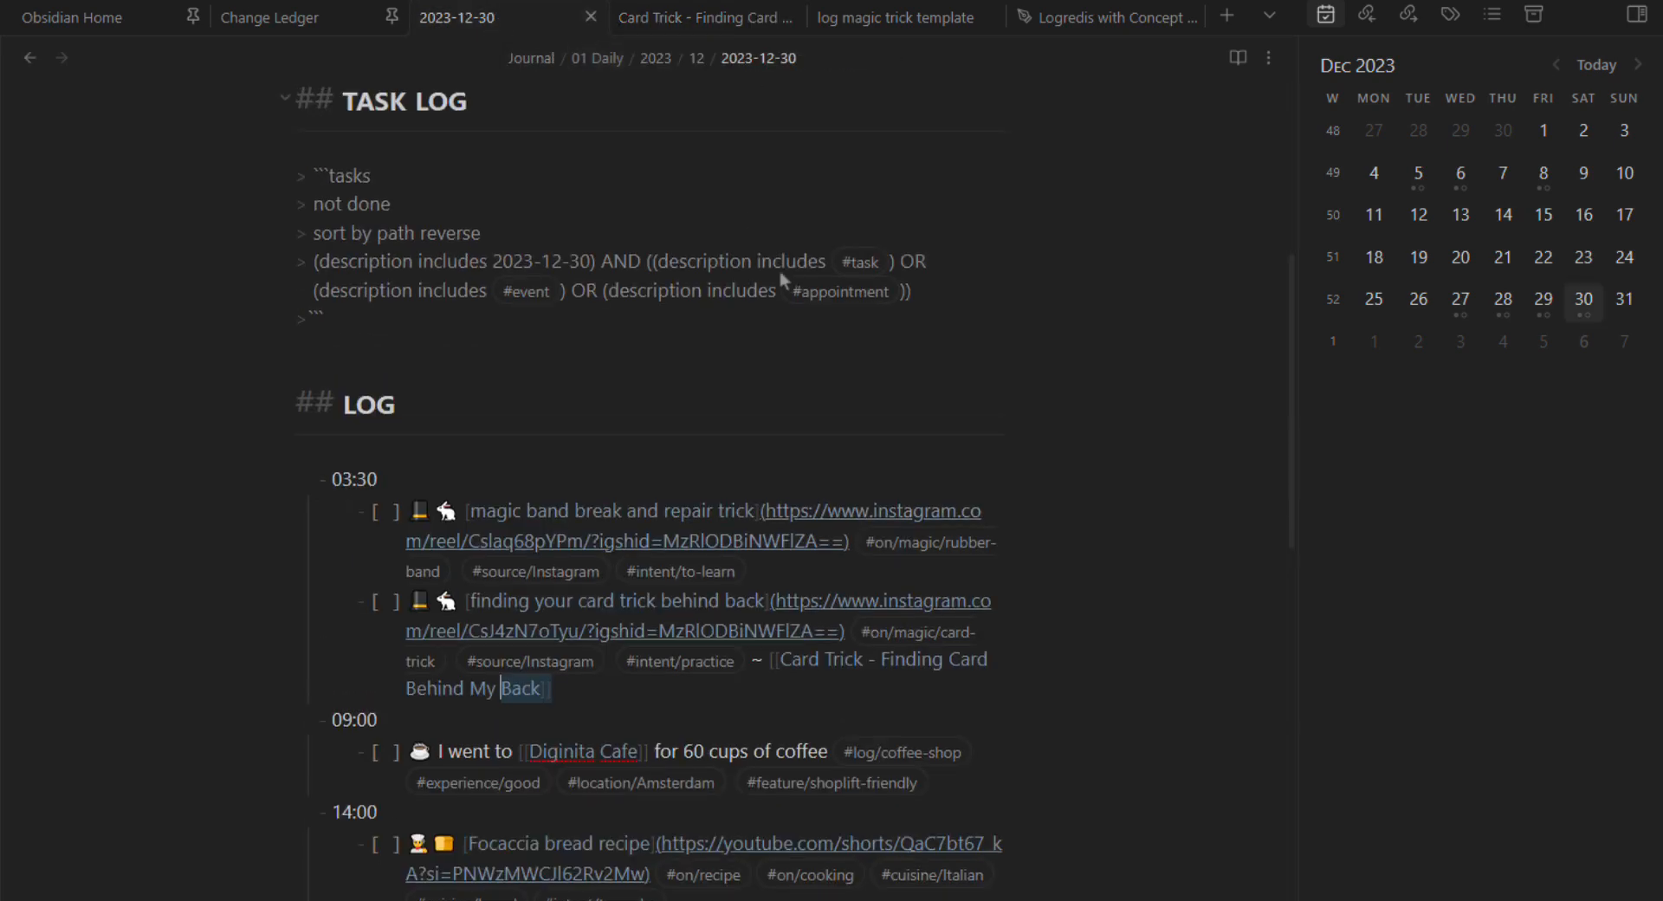
{"action": "left_click_drag", "start_coordinate": [849, 633], "coordinate": [407, 600]}
{"action": "key", "text": "ctrl+c"}
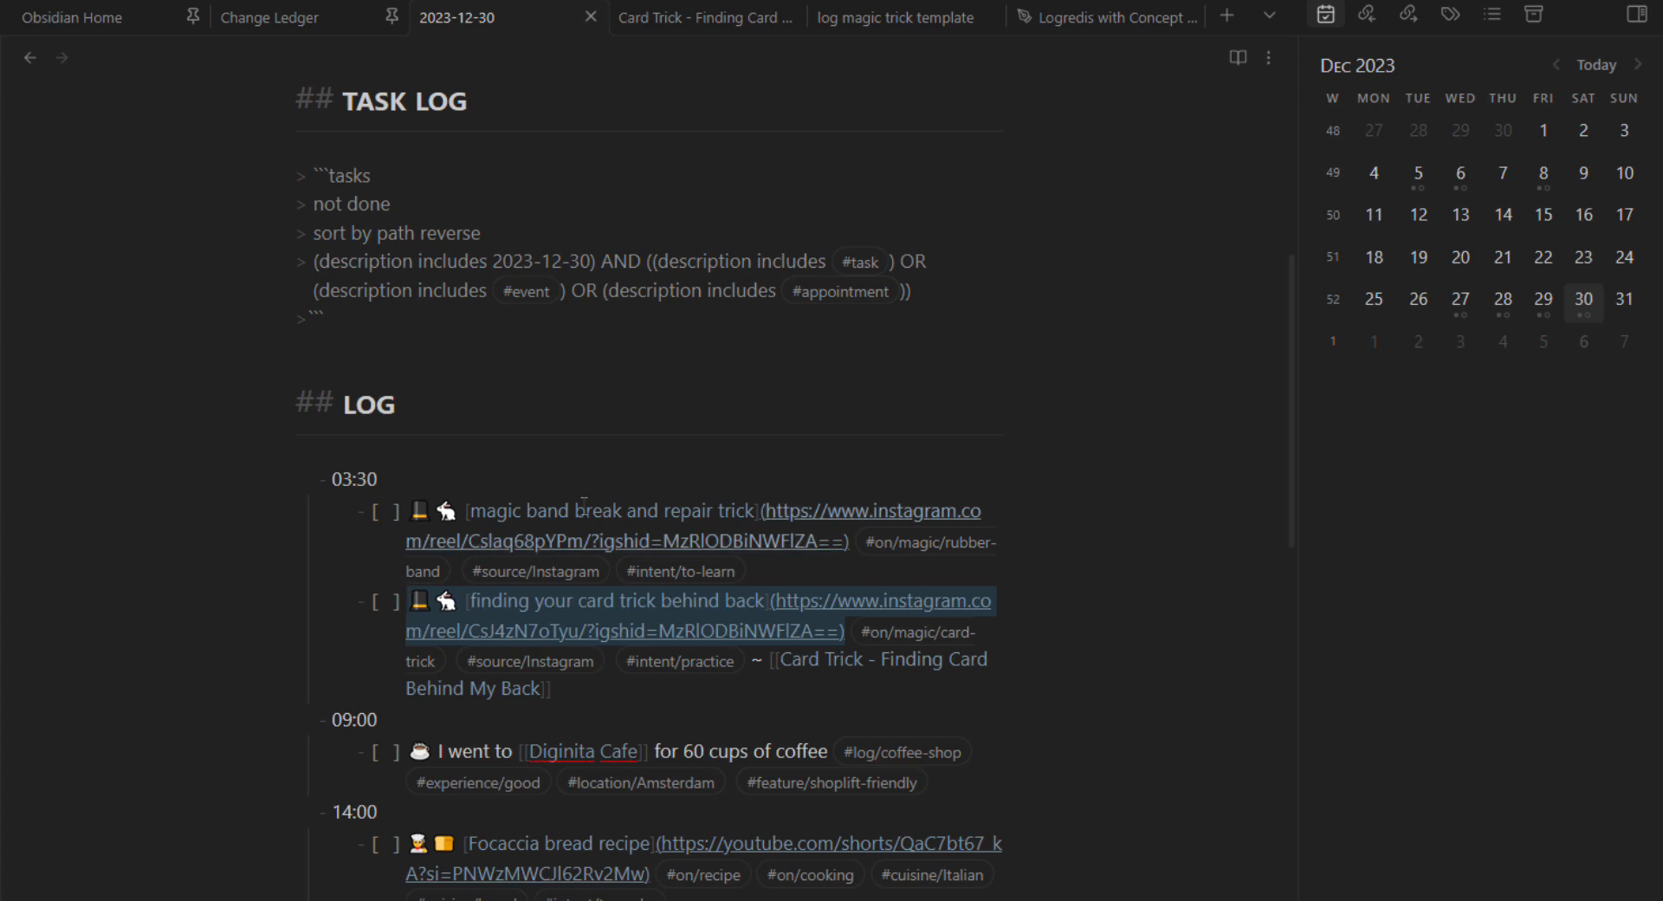
Step: Replace the placeholder in the card trick note with the copied link and add the numbered steps Find a magical card, Do magic, and Practice
{"action": "key", "text": "ctrl+Tab"}
{"action": "double_click", "coordinate": [347, 650]}
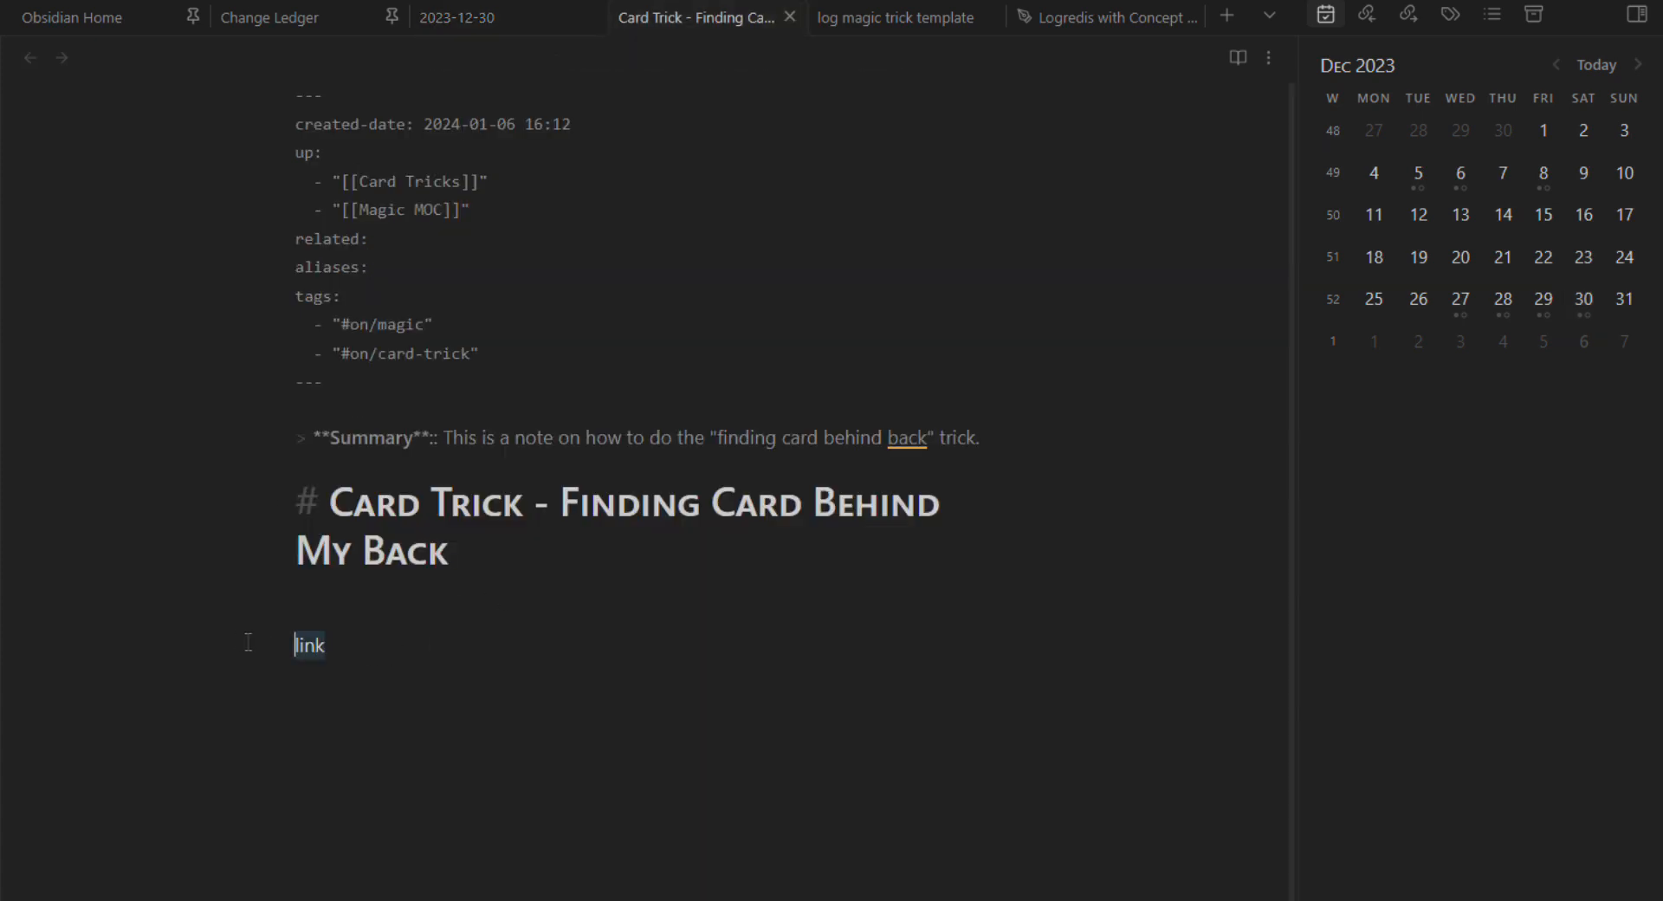
{"action": "key", "text": "ctrl+v"}
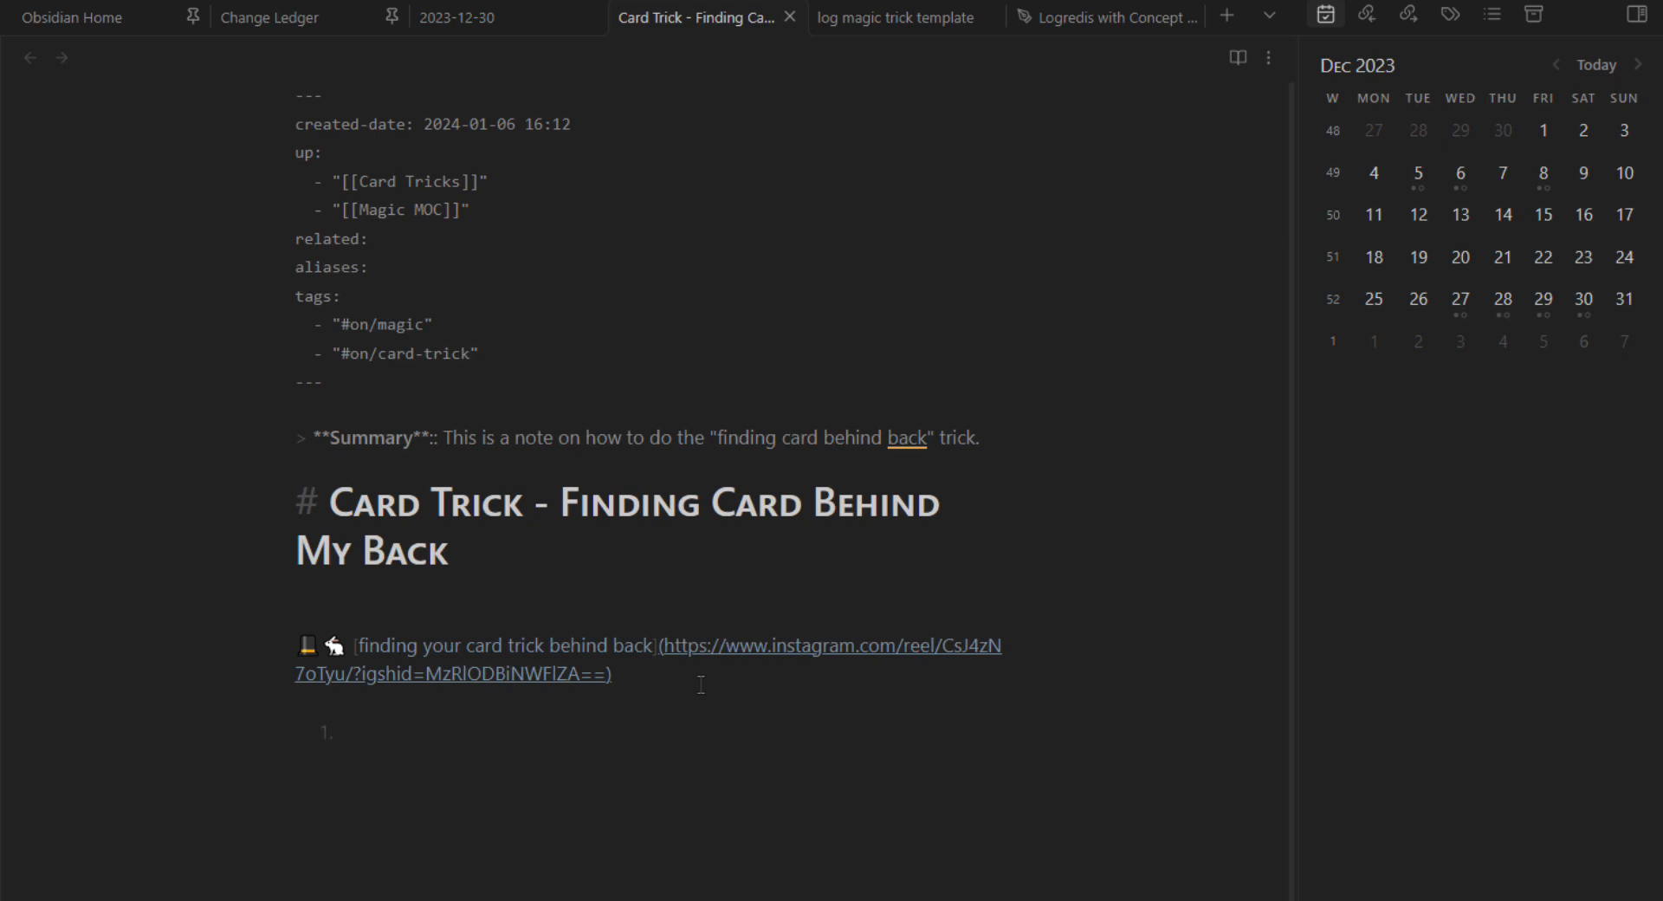
{"action": "type", "text": "Find a magical card 2. Do "}
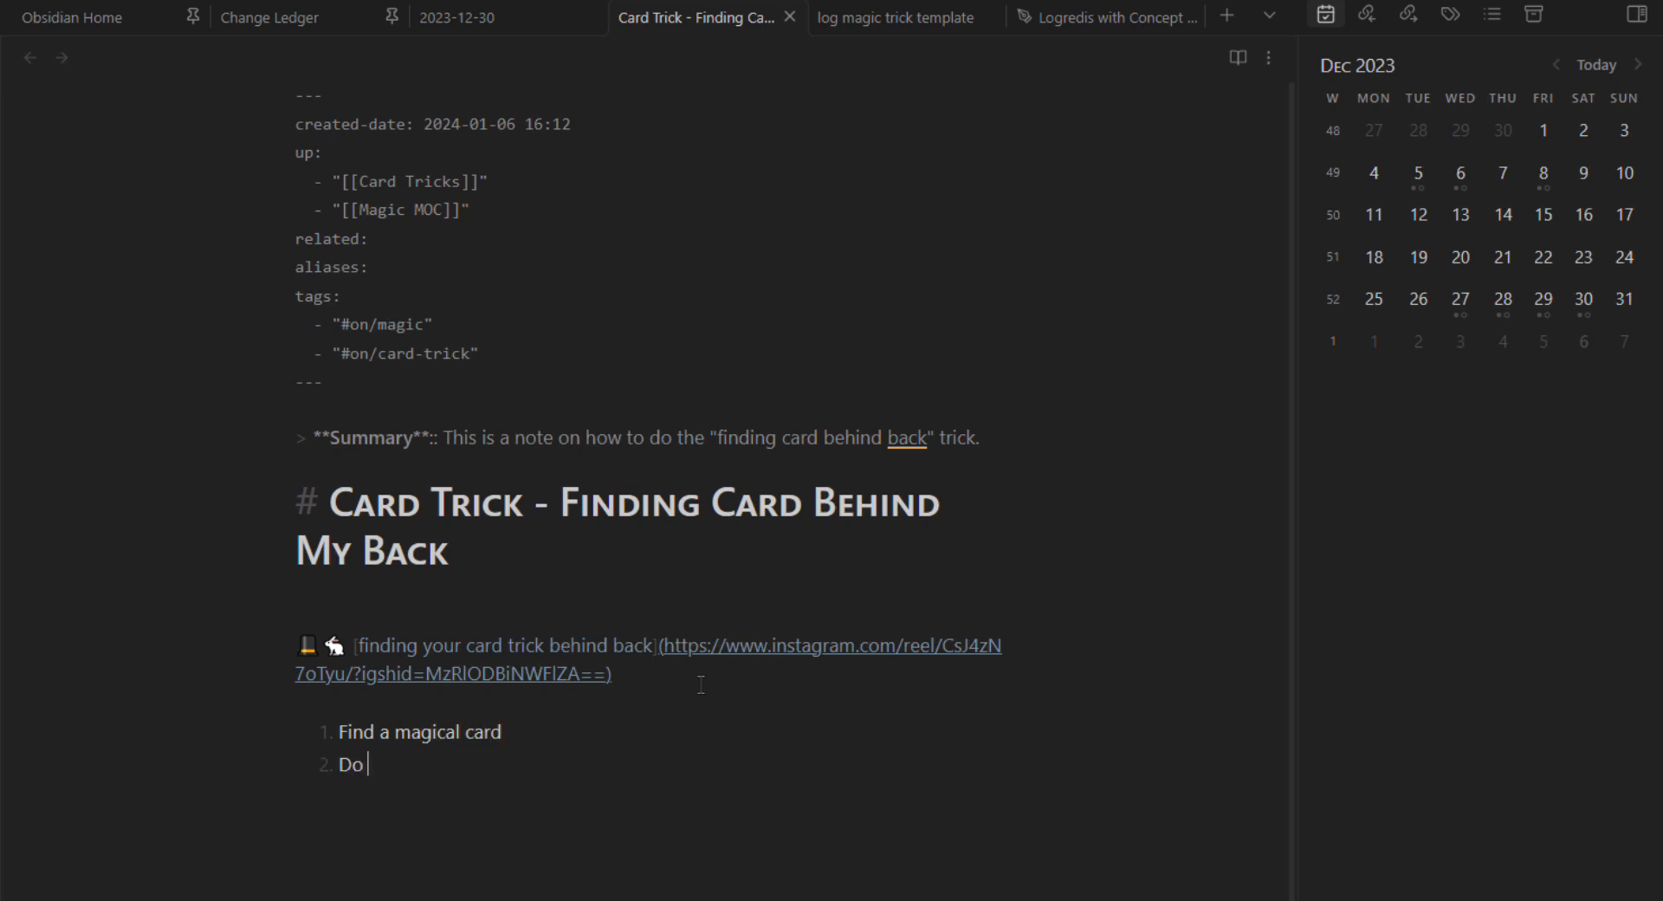
{"action": "type", "text": "magic 3. Practice"}
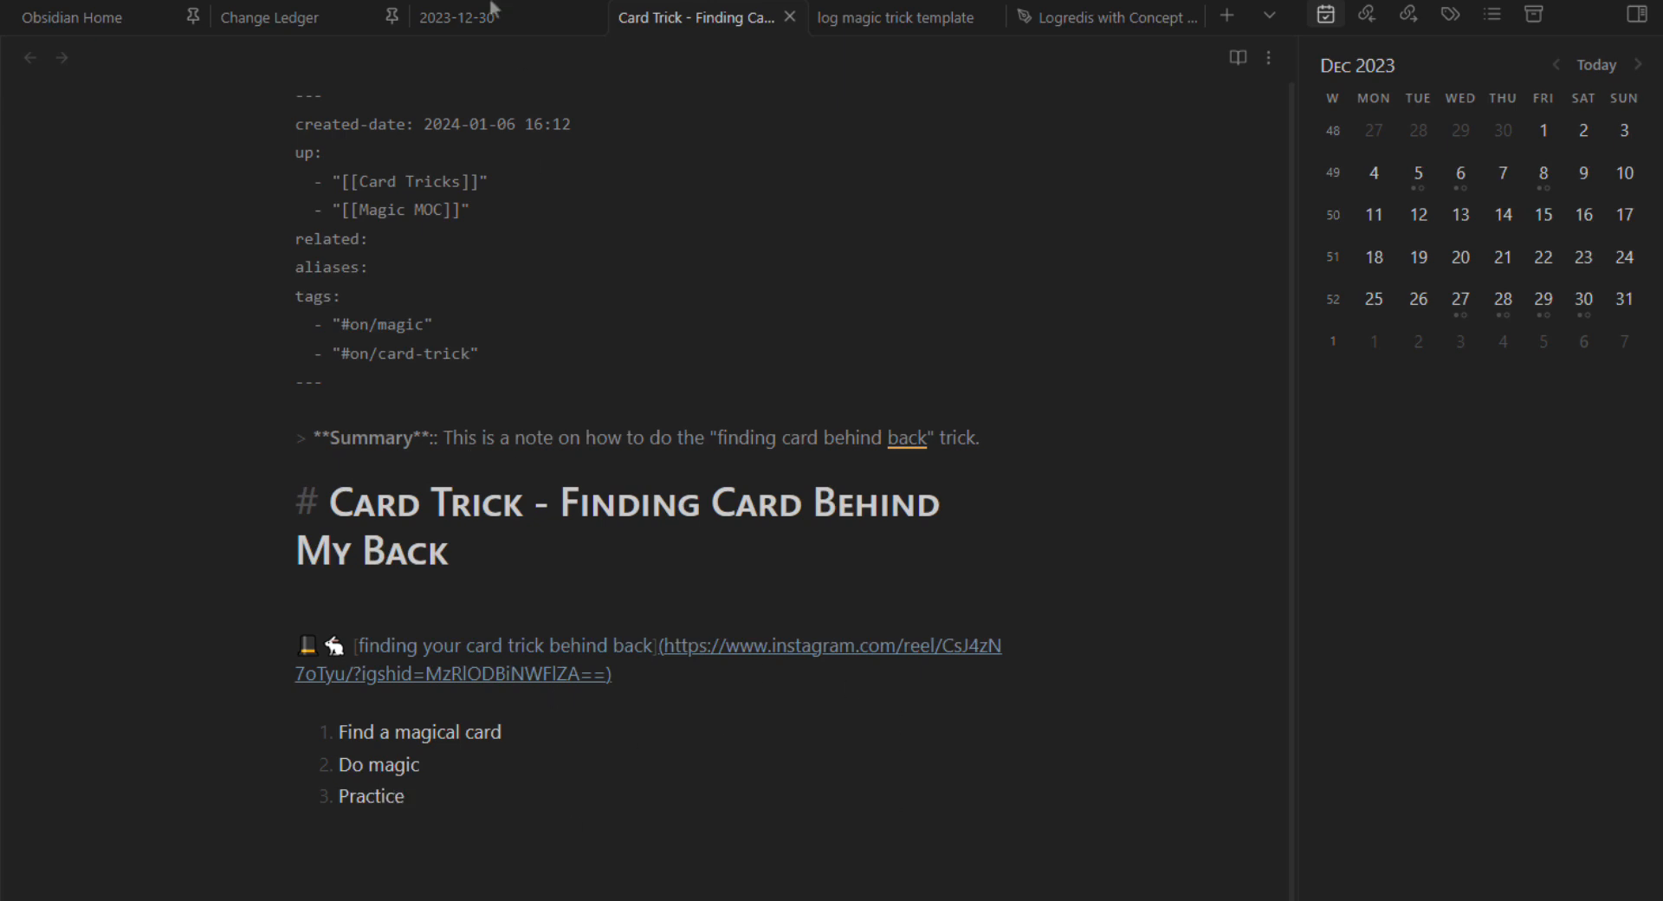
Step: Mark the "finding your card trick behind back" entry in the 2023-12-30 daily note as completed in reading view
{"action": "left_click", "coordinate": [505, 24]}
{"action": "left_click", "coordinate": [706, 701]}
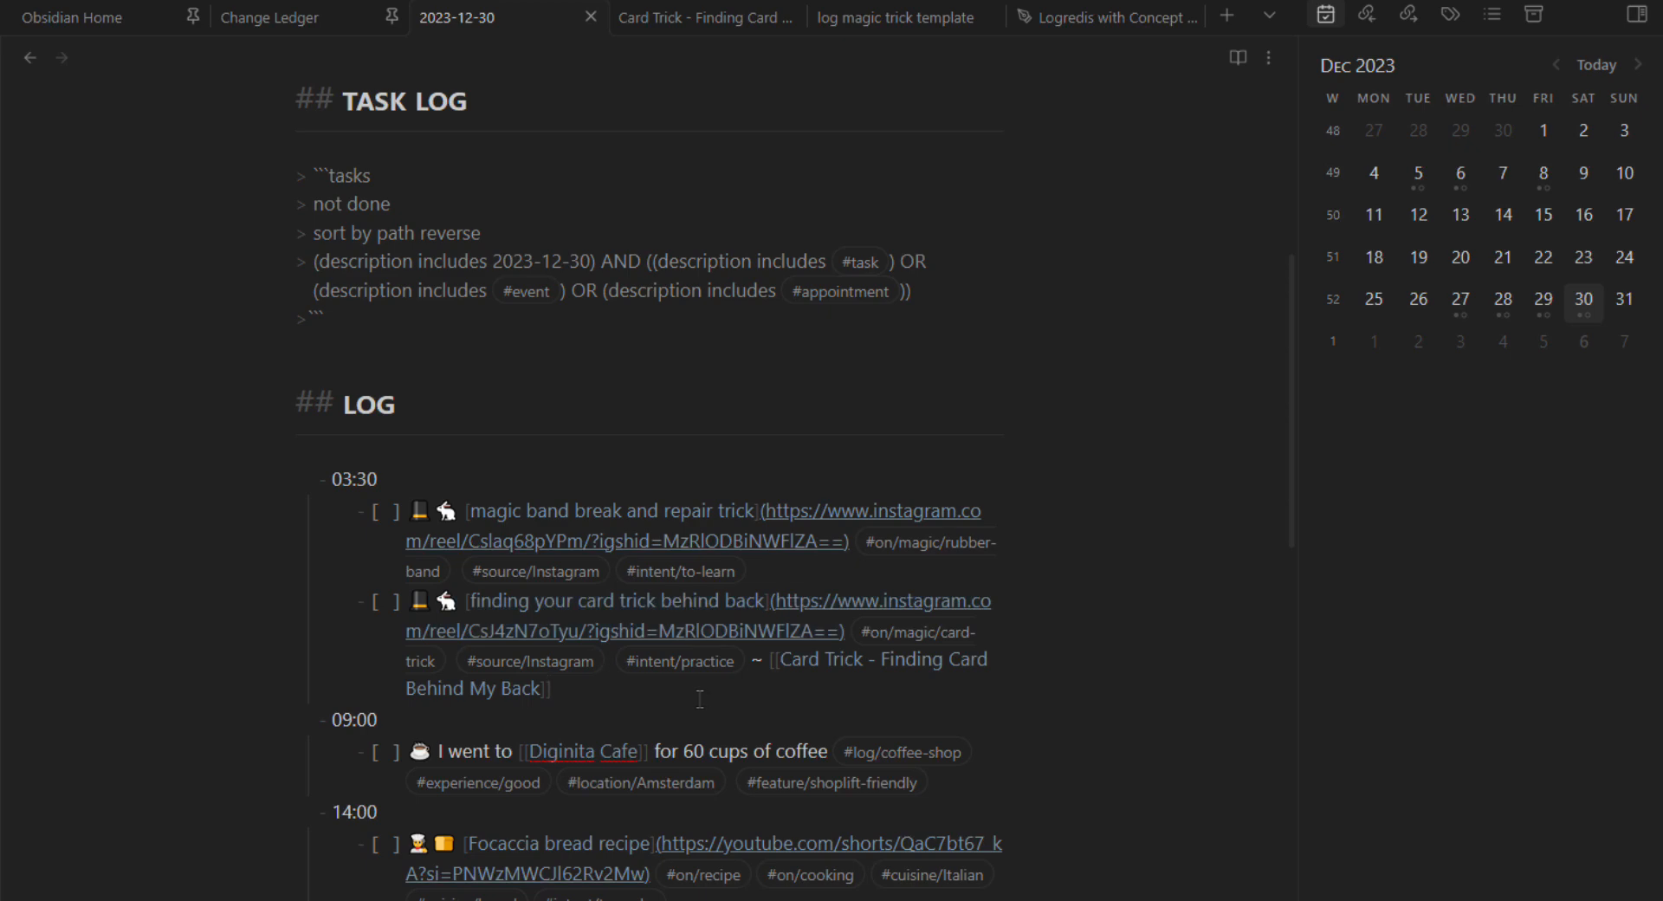
{"action": "key", "text": "ctrl+e"}
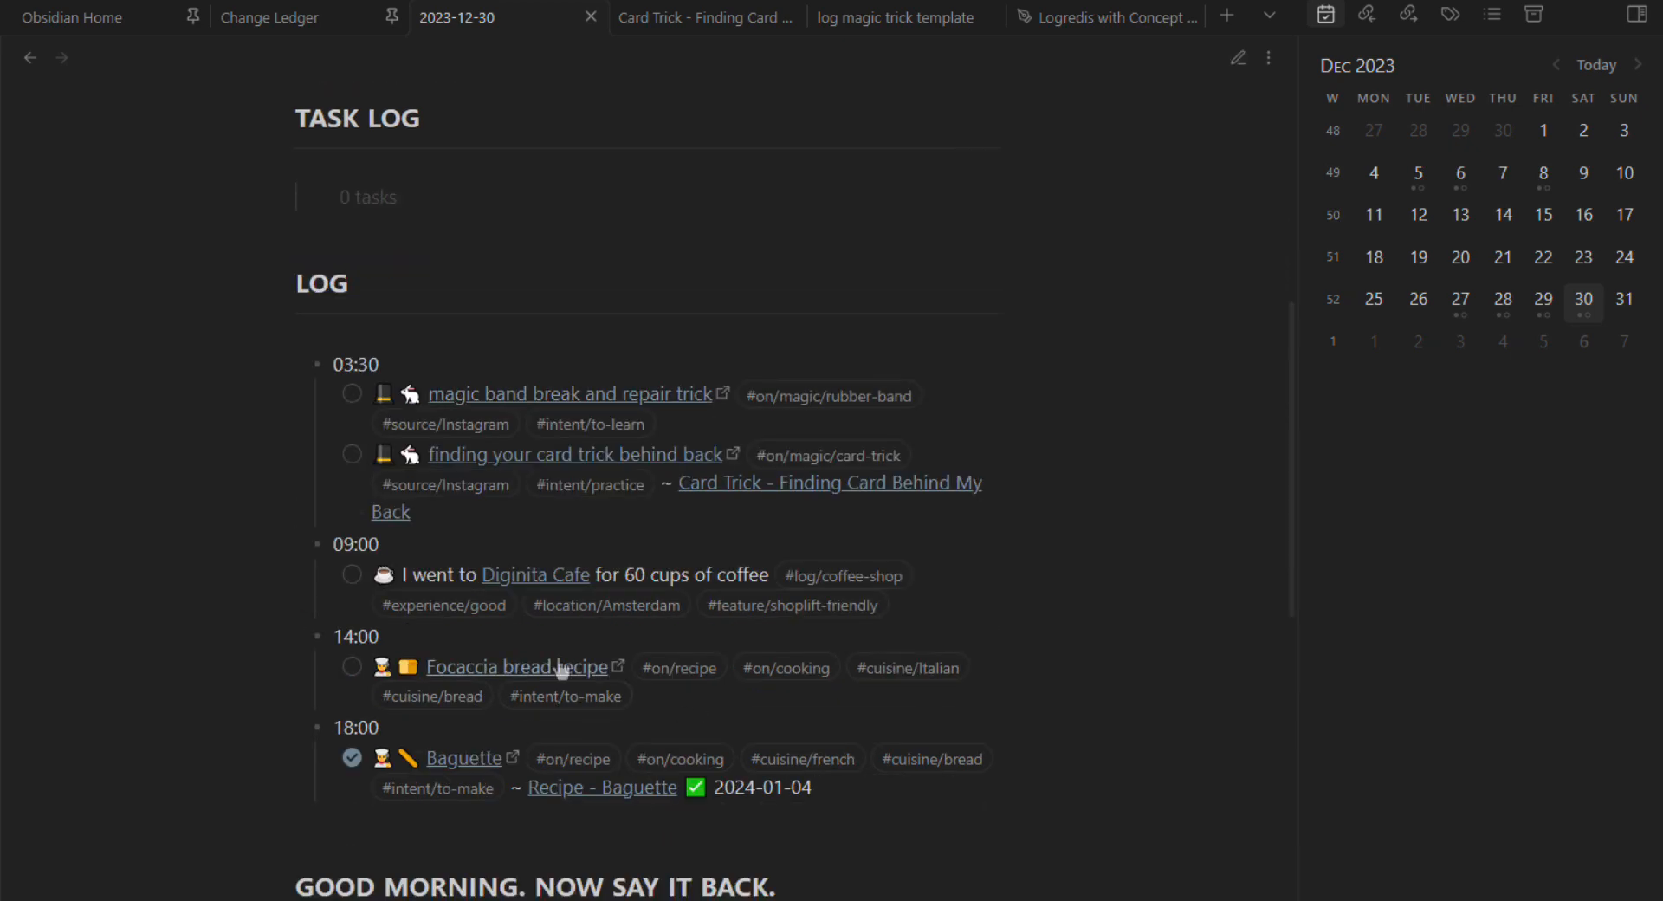
{"action": "left_click", "coordinate": [351, 454]}
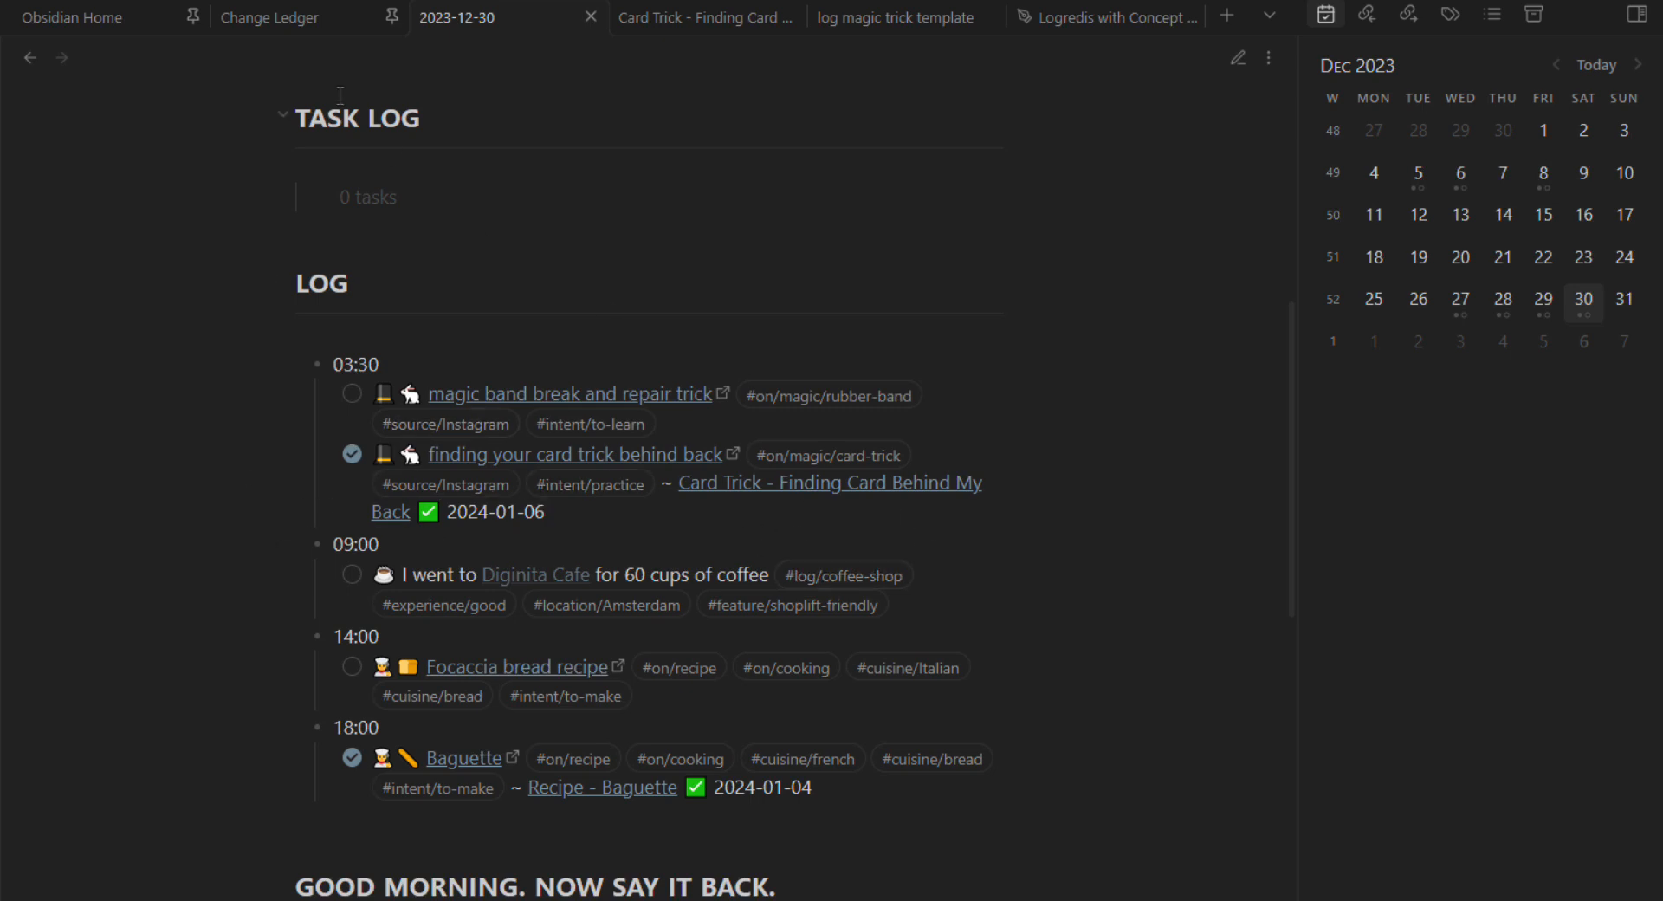
Step: Return to the Magic MOC and expand its Tricks I have tried section
{"action": "left_click", "coordinate": [29, 57]}
{"action": "scroll", "coordinate": [555, 342], "scroll_direction": "up", "scroll_amount": 5}
{"action": "left_click_drag", "start_coordinate": [332, 485], "coordinate": [599, 484]}
{"action": "scroll", "coordinate": [597, 472], "scroll_direction": "down", "scroll_amount": 10}
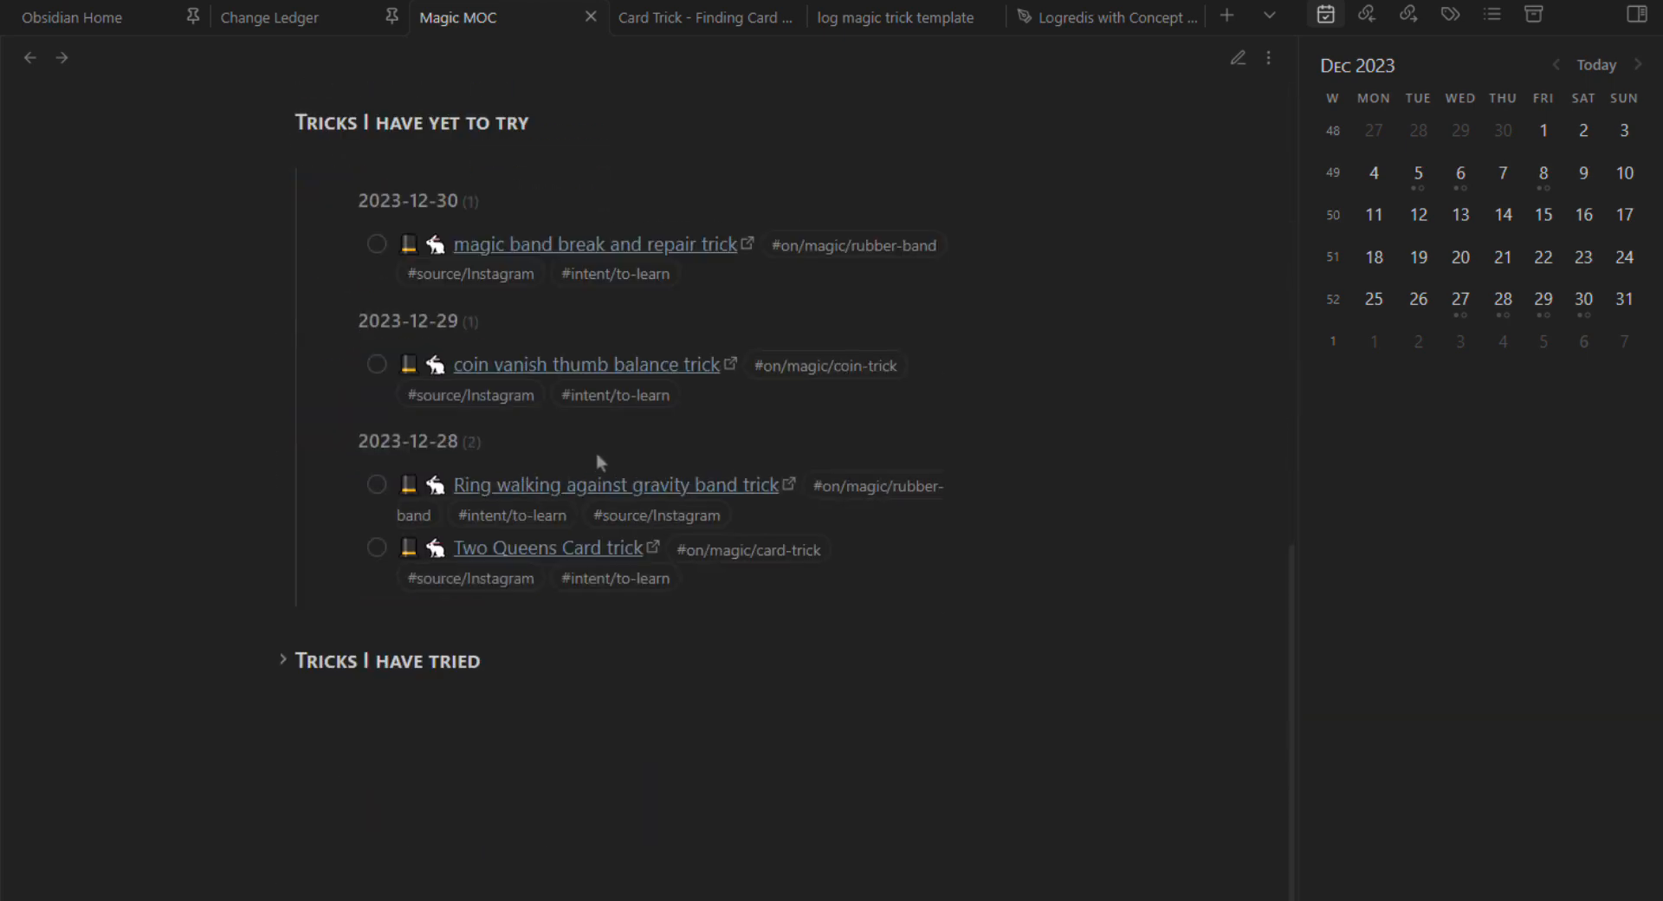
{"action": "left_click", "coordinate": [284, 660]}
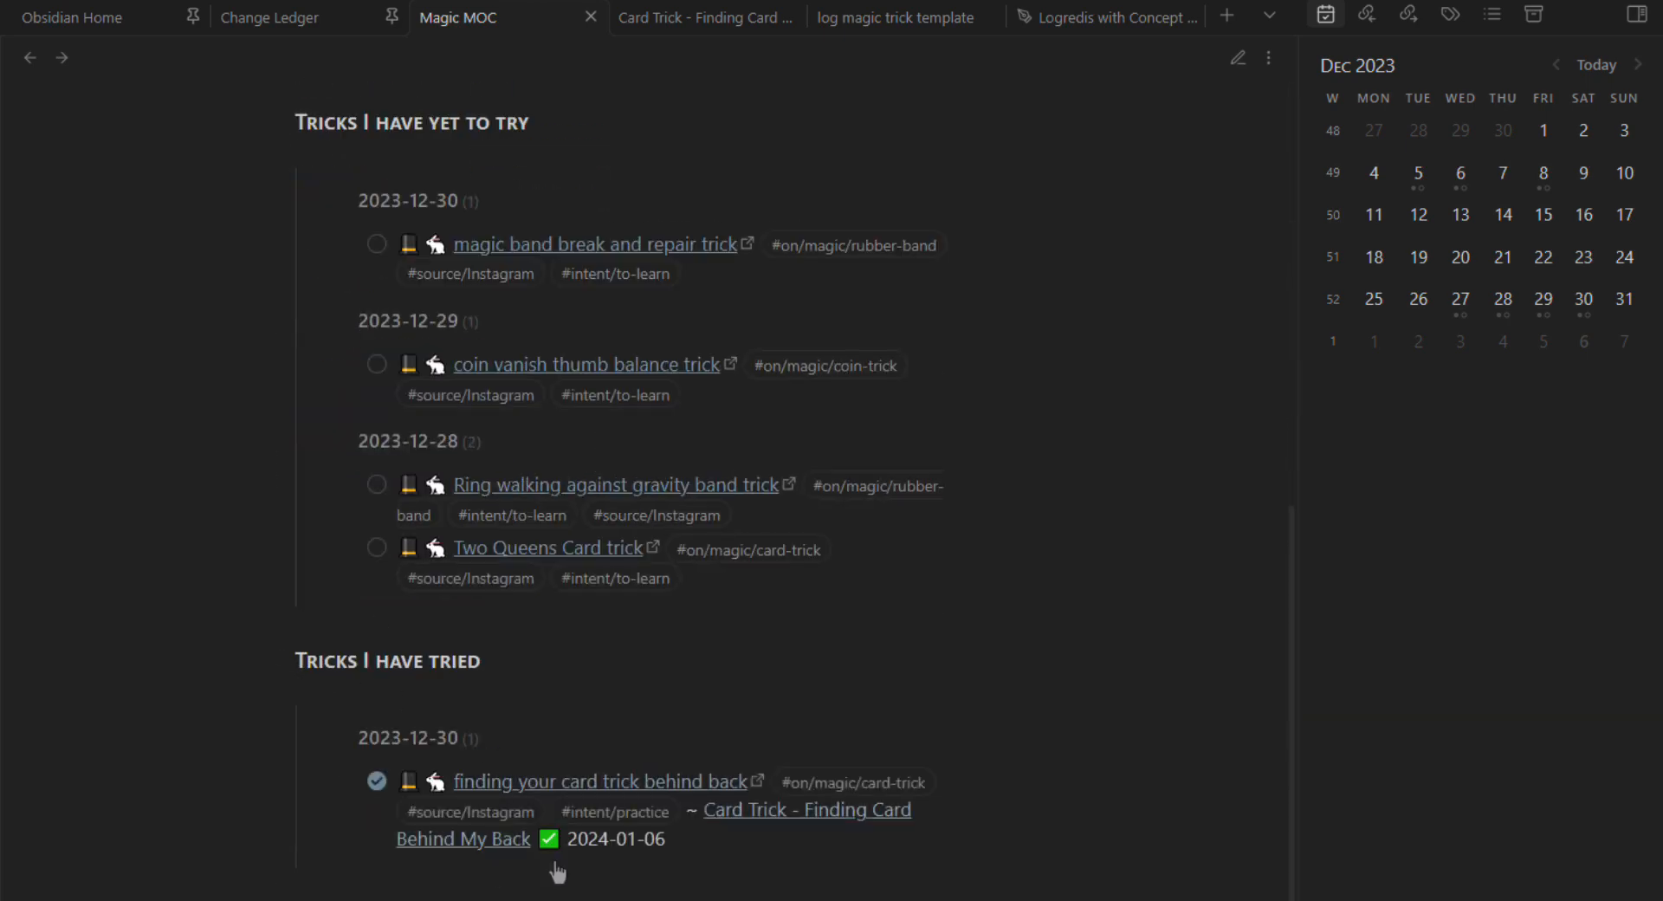
Step: Review the Magic MOC's trick logs and permanent pages list, along with the new card trick note
{"action": "scroll", "coordinate": [1005, 745], "scroll_direction": "up", "scroll_amount": 3}
{"action": "scroll", "coordinate": [1005, 745], "scroll_direction": "down", "scroll_amount": 2}
{"action": "left_click_drag", "start_coordinate": [335, 236], "coordinate": [505, 235]}
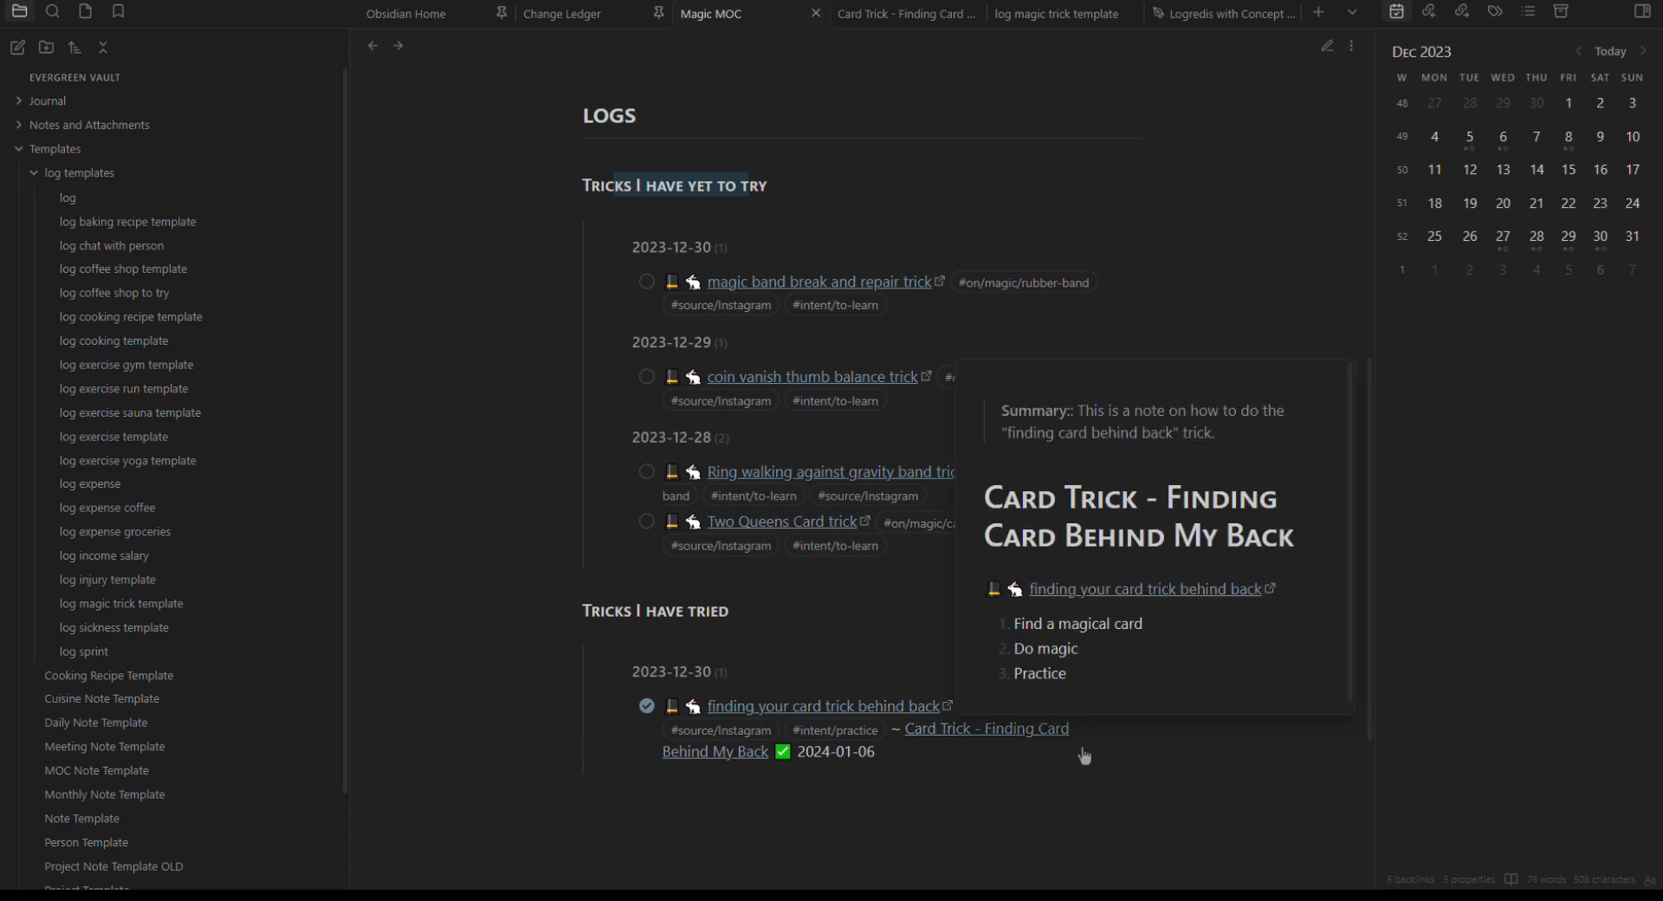
{"action": "scroll", "coordinate": [708, 555], "scroll_direction": "up", "scroll_amount": 3}
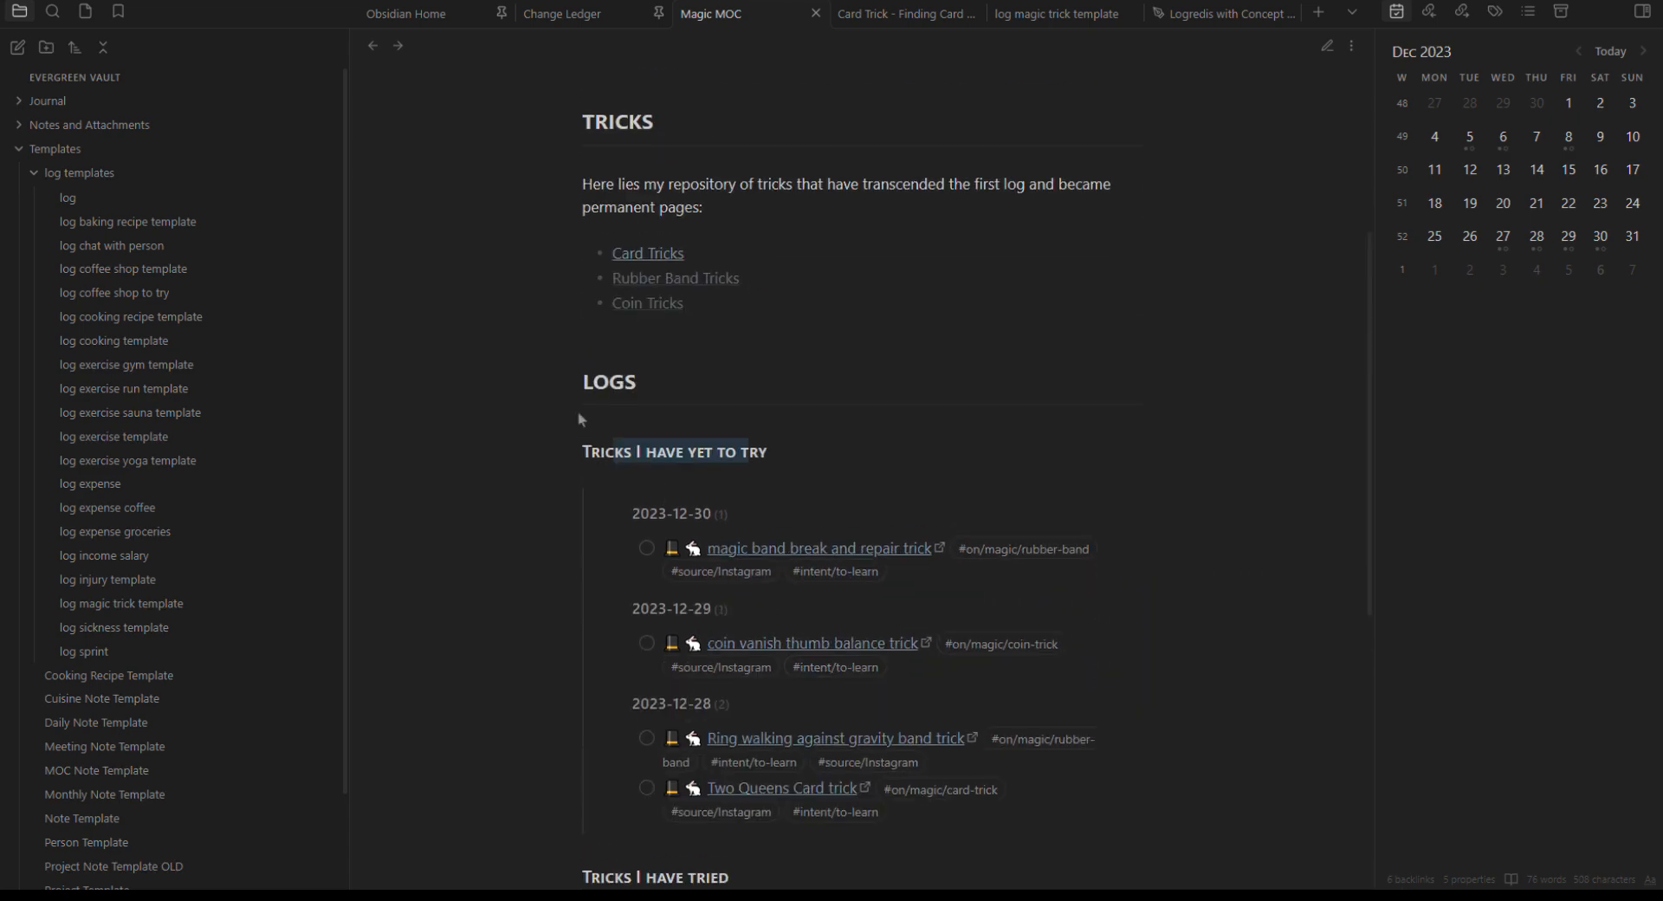
{"action": "left_click", "coordinate": [892, 13]}
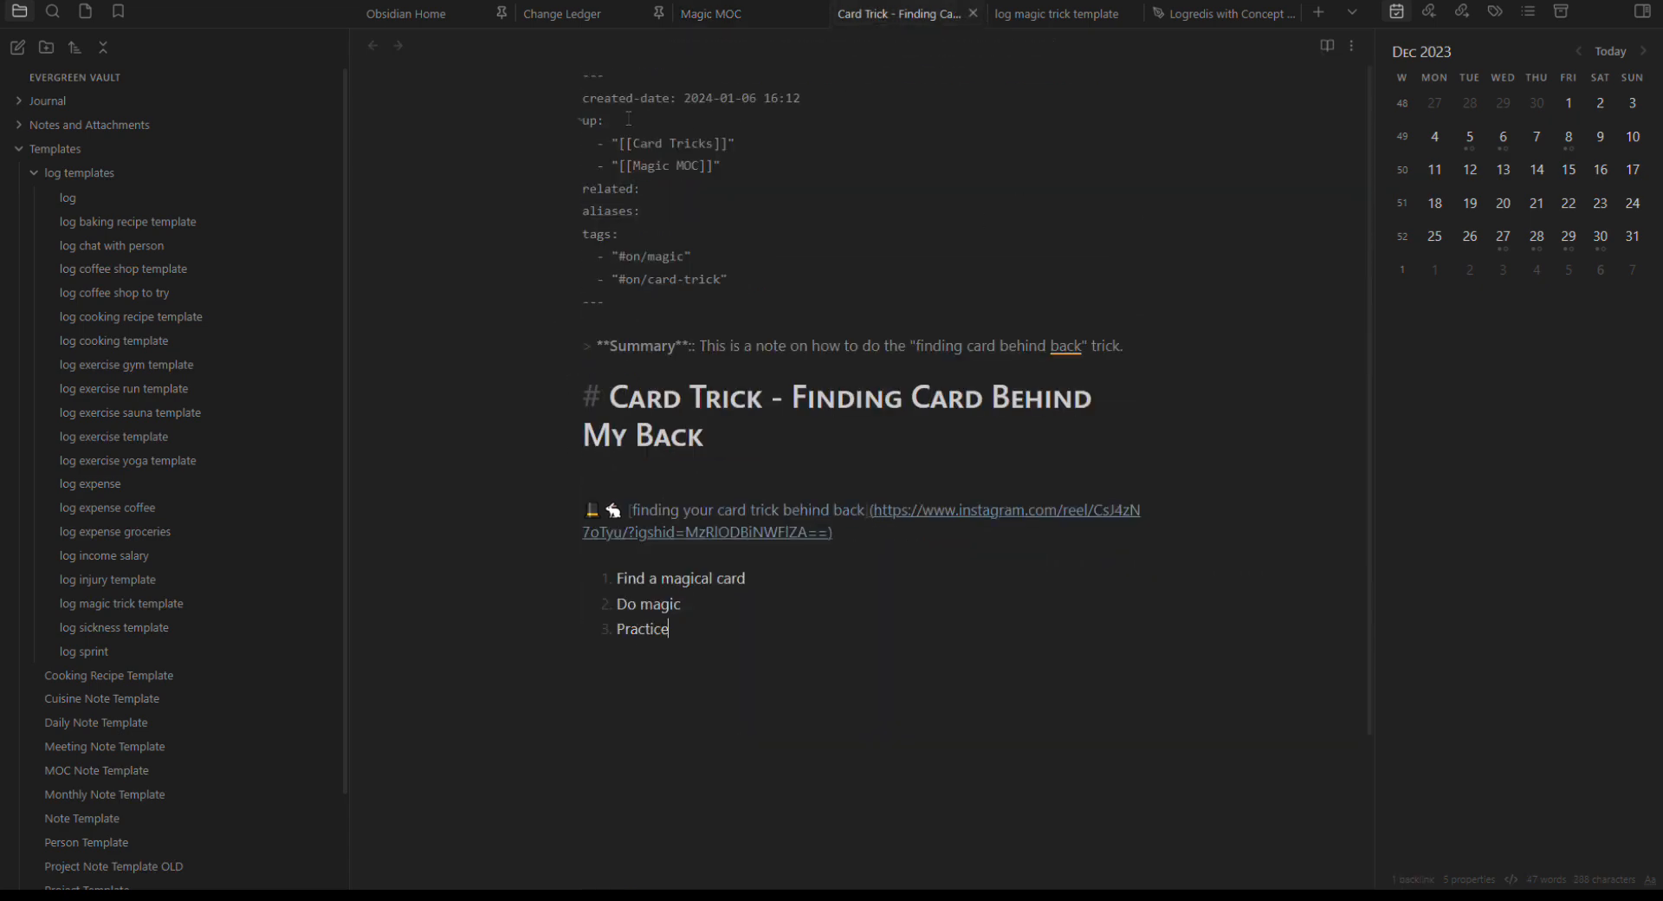
{"action": "left_click", "coordinate": [710, 13]}
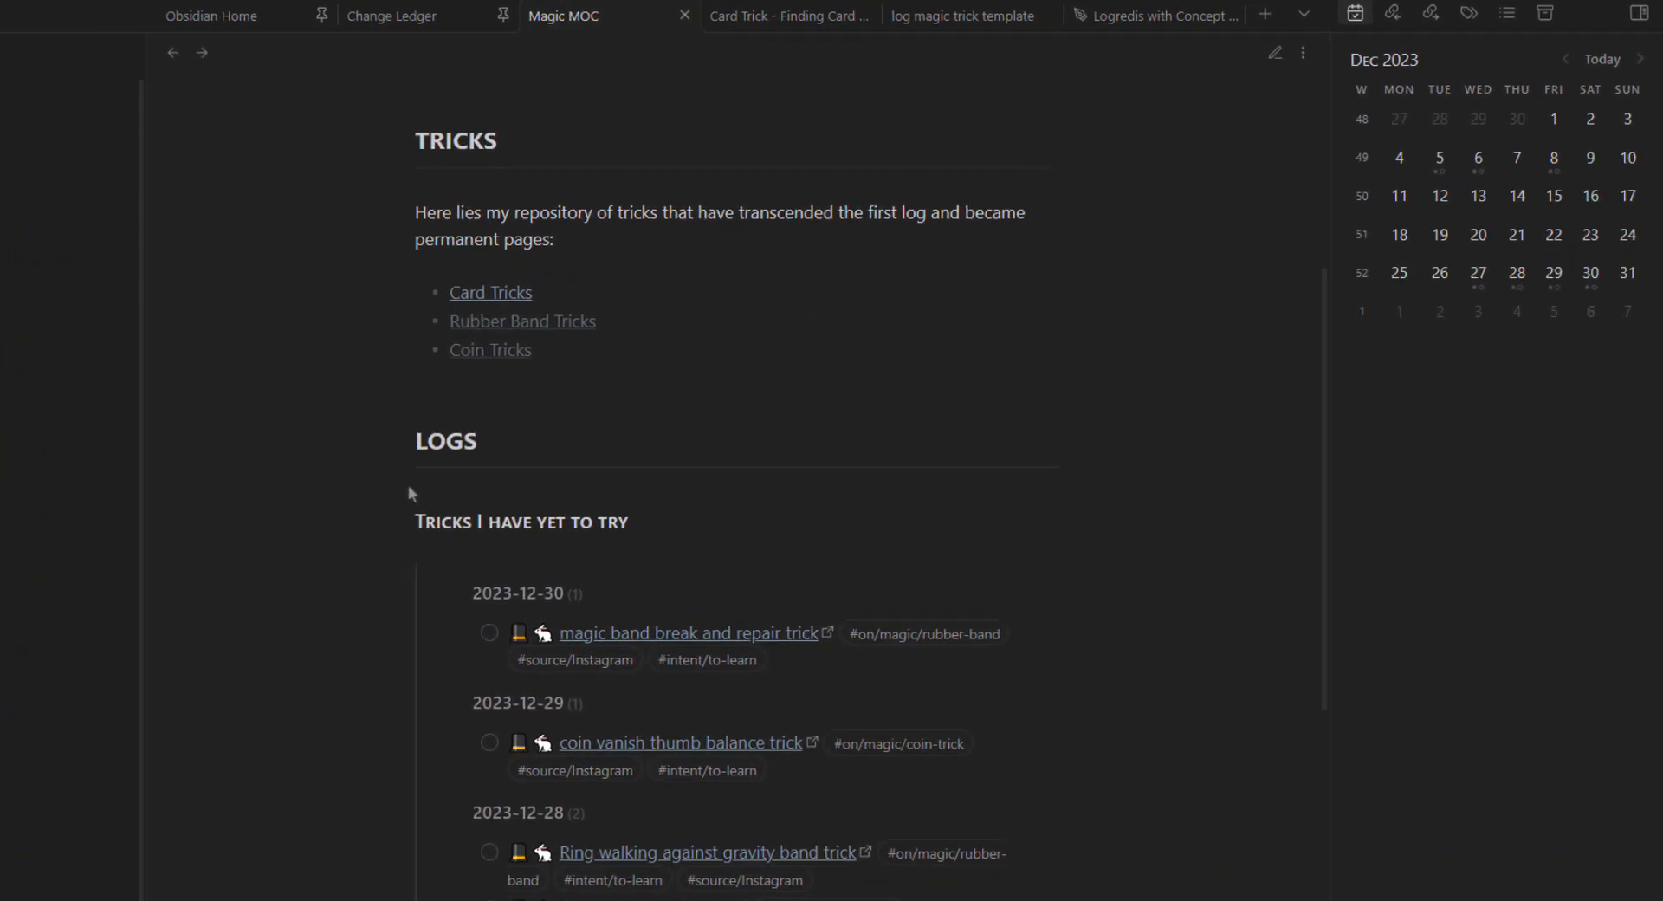
{"action": "scroll", "coordinate": [546, 447], "scroll_direction": "up", "scroll_amount": 5}
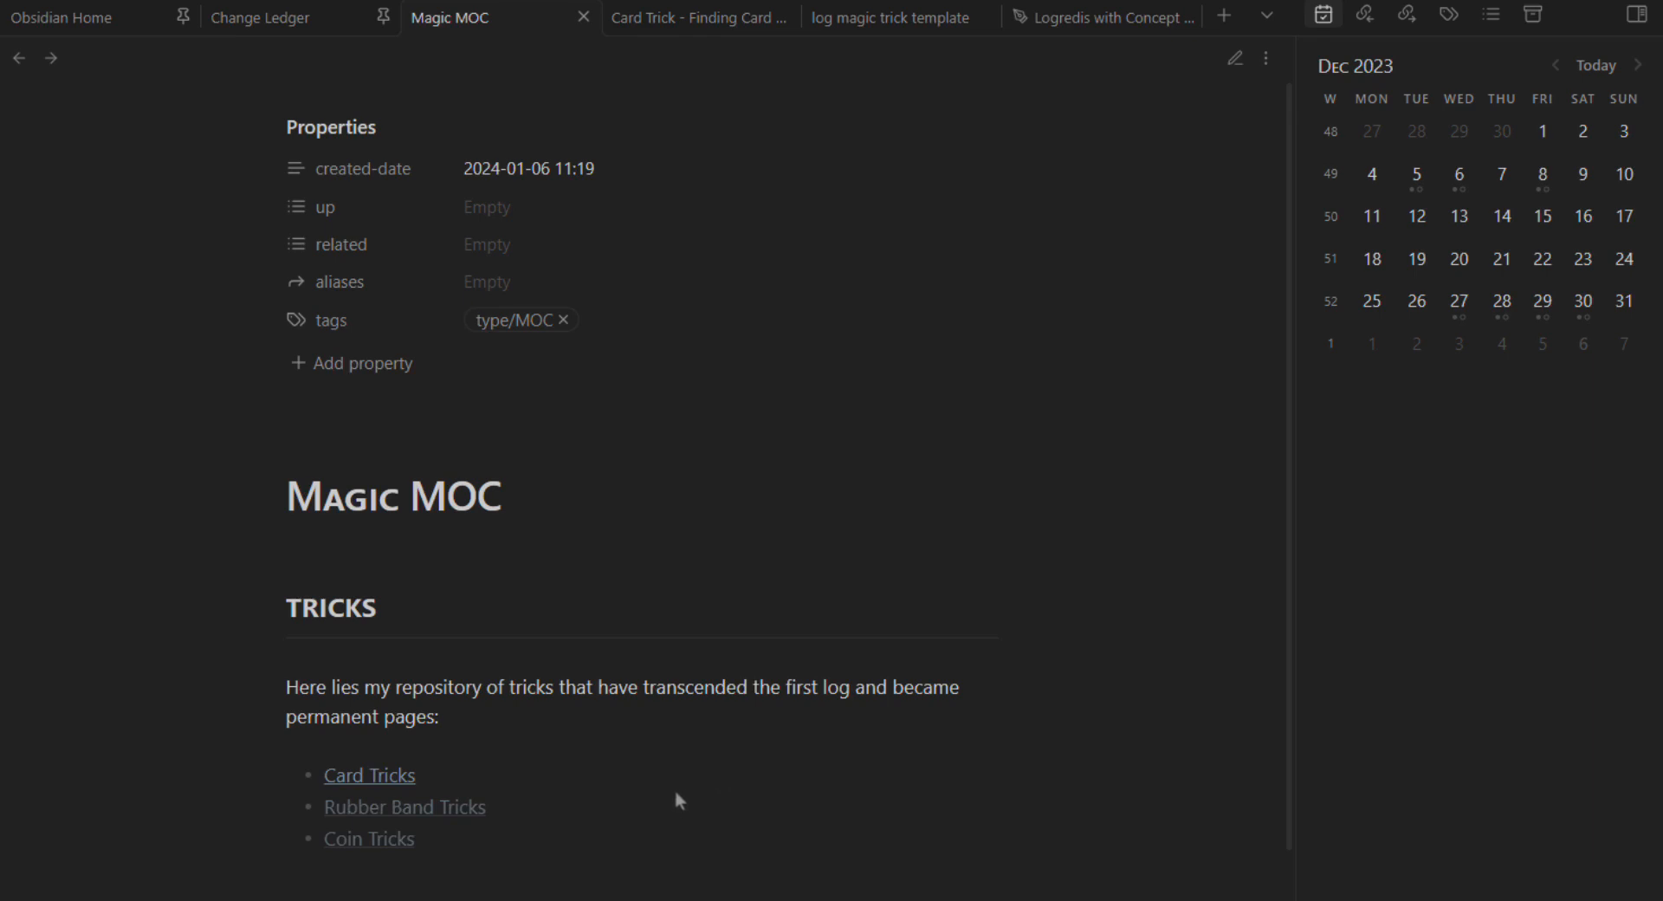
Step: Open the Card Tricks page from the Magic MOC and collapse its CARD TRICKS and CARD TRICKS LOG sections
{"action": "left_click", "coordinate": [366, 780]}
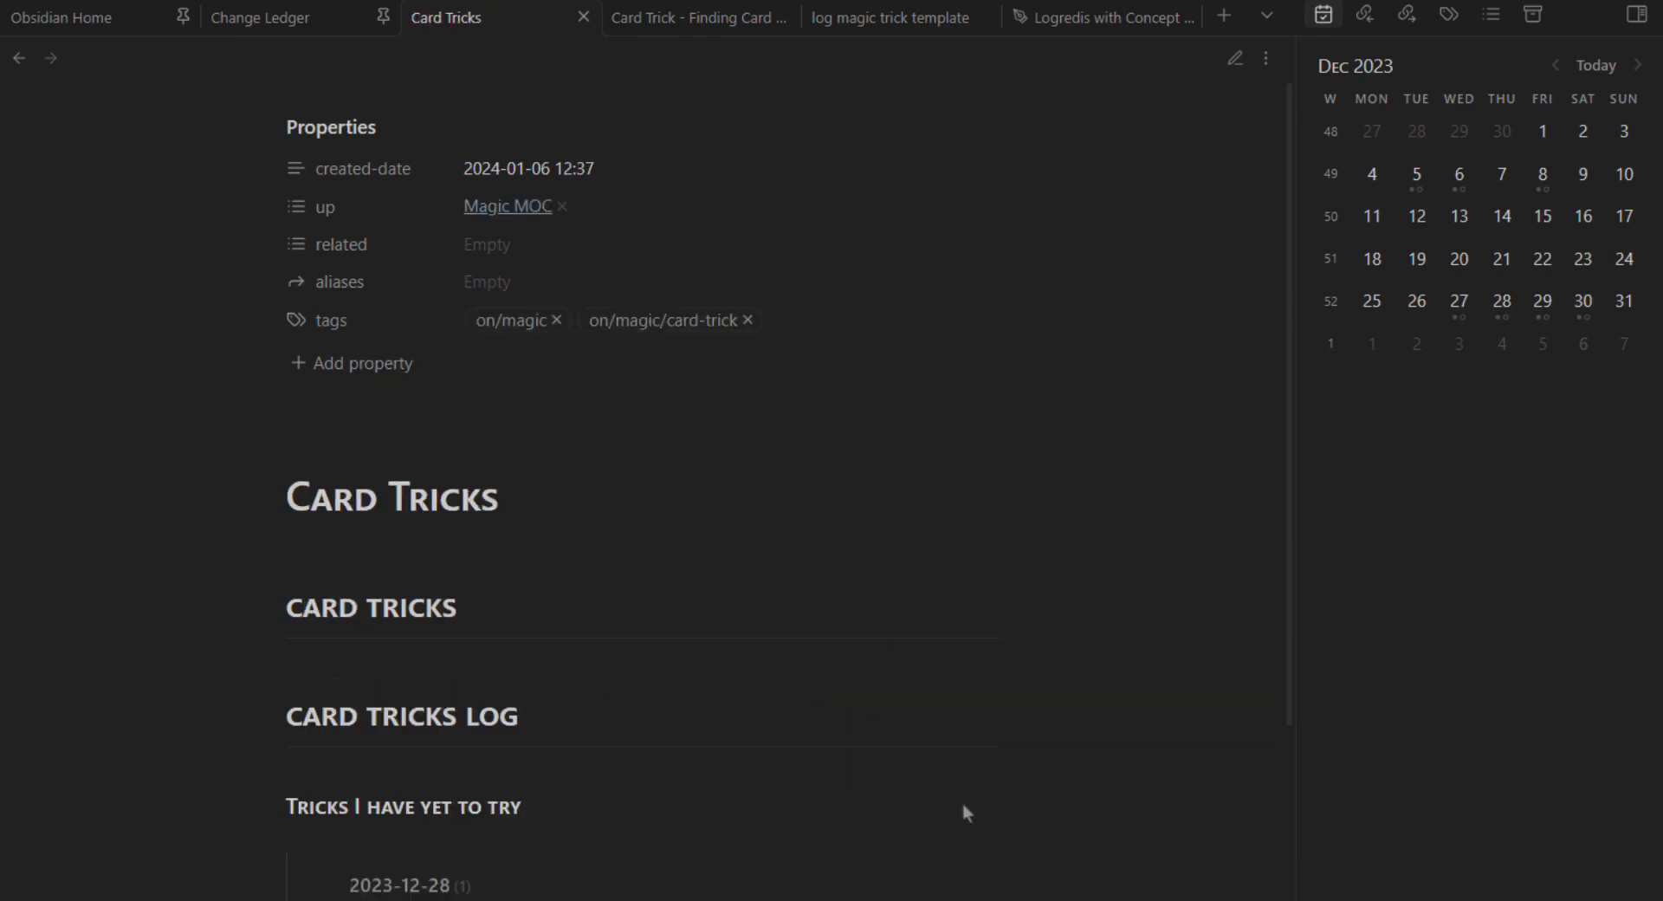
{"action": "left_click", "coordinate": [271, 715]}
{"action": "left_click", "coordinate": [270, 606]}
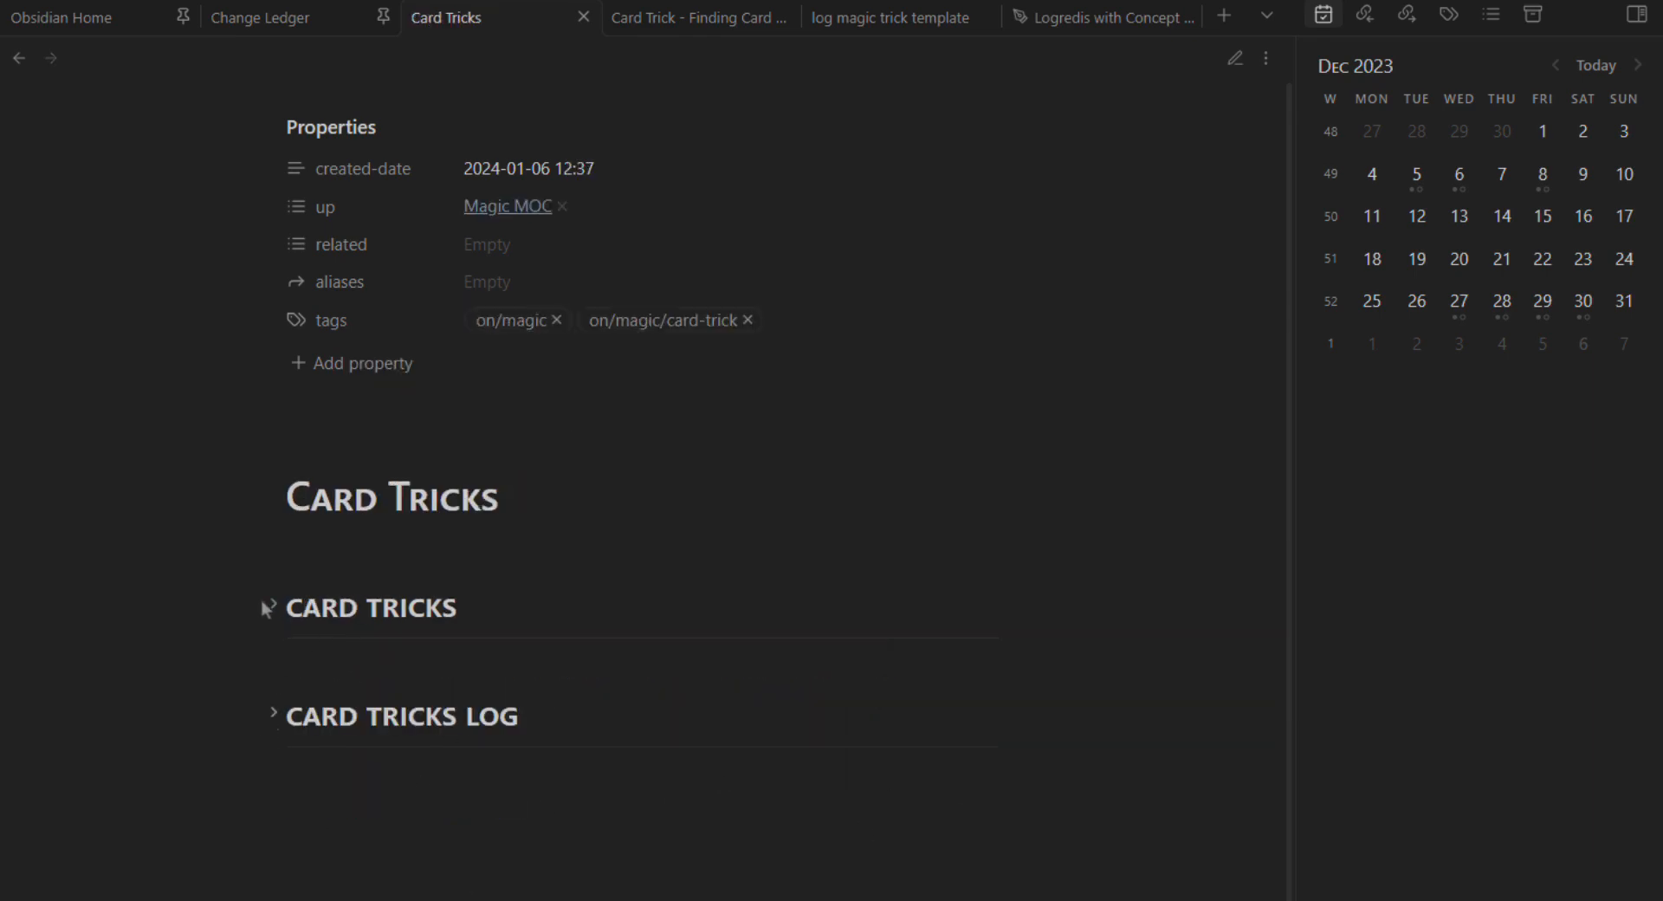
Step: Under the CARD TRICKS heading, add a Dataview table of file.link as Trick, created-date and summary, excluding Templates, for tag on/card-trick, sorted by created-date ascending
{"action": "key", "text": "ctrl+e"}
{"action": "left_click", "coordinate": [595, 504]}
{"action": "key", "text": "Return"}
{"action": "key", "text": "Return"}
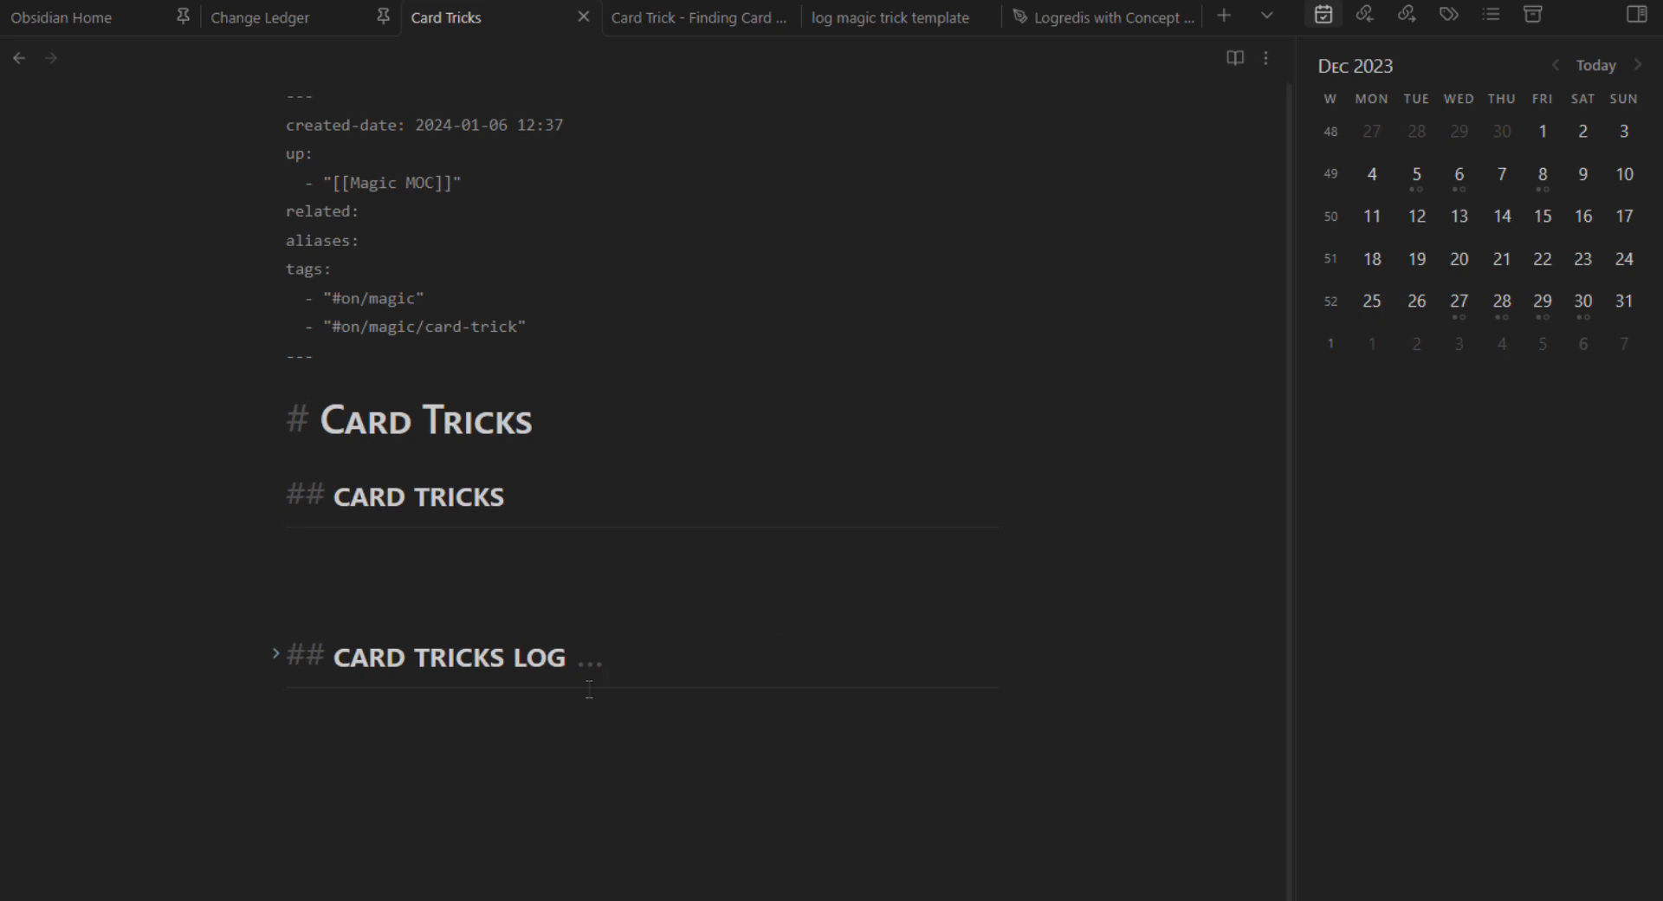
{"action": "type", "text": ">```dataview TABLE WITHOUT ID file.link as Trick, created-date, summary FROM !\"Templates\" WHERE icontains(lower(tags), \"on/card-trick\") SORT created-date ASC"}
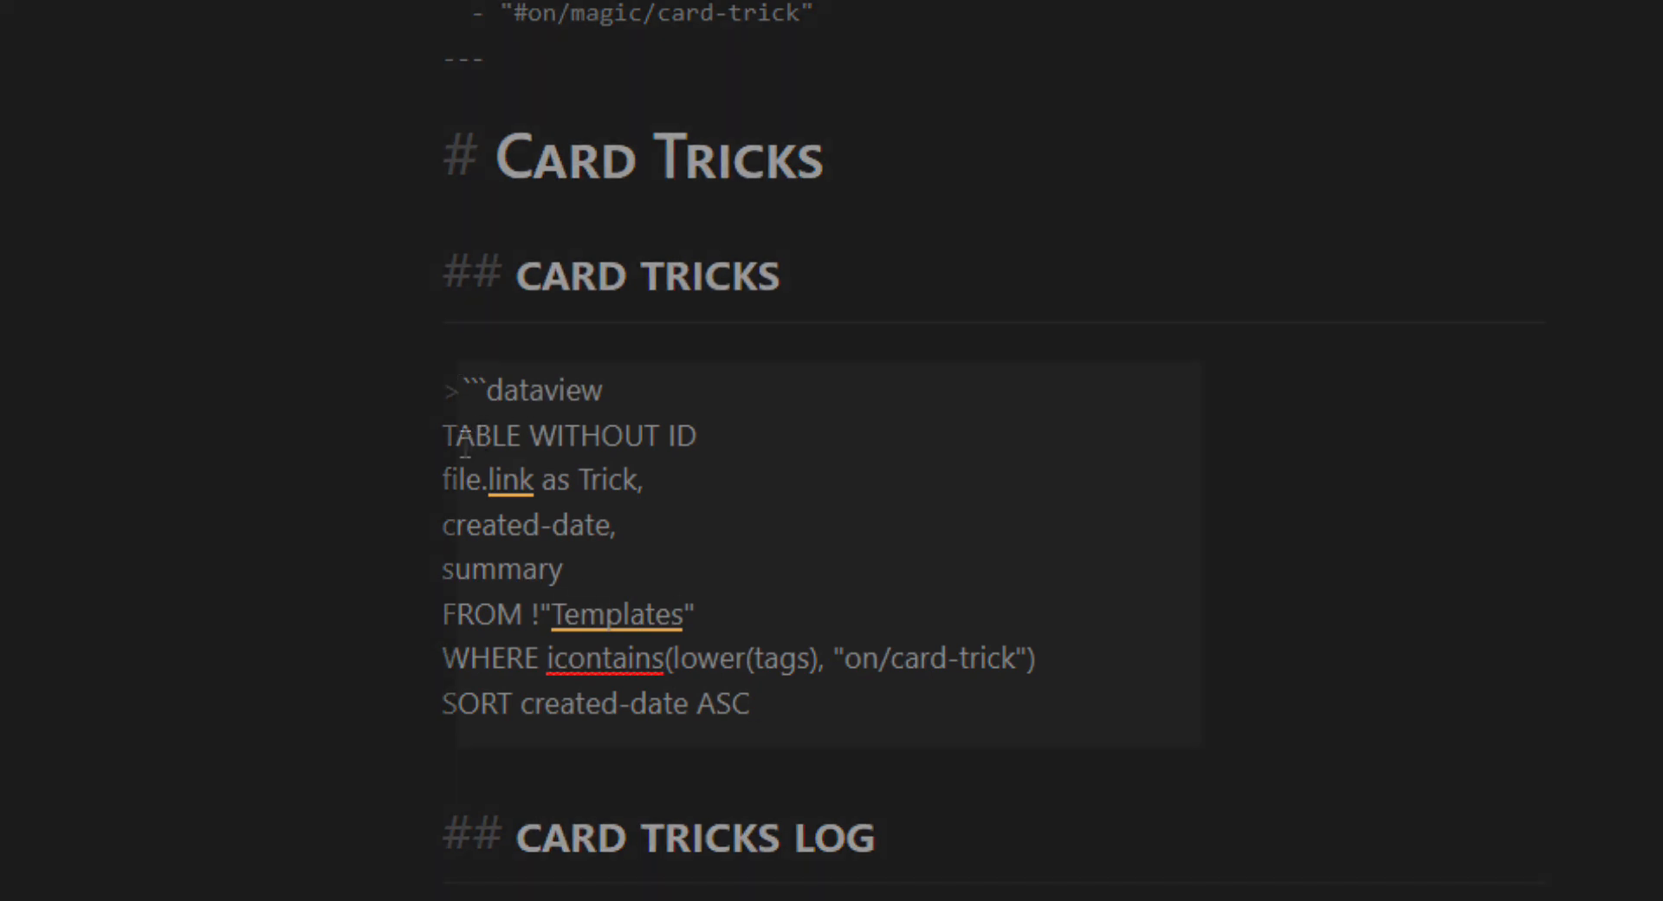
Step: Compare the query's file.link, created-date and summary columns with the matching created-date and Summary fields in the card trick note
{"action": "left_click_drag", "start_coordinate": [455, 434], "coordinate": [677, 434]}
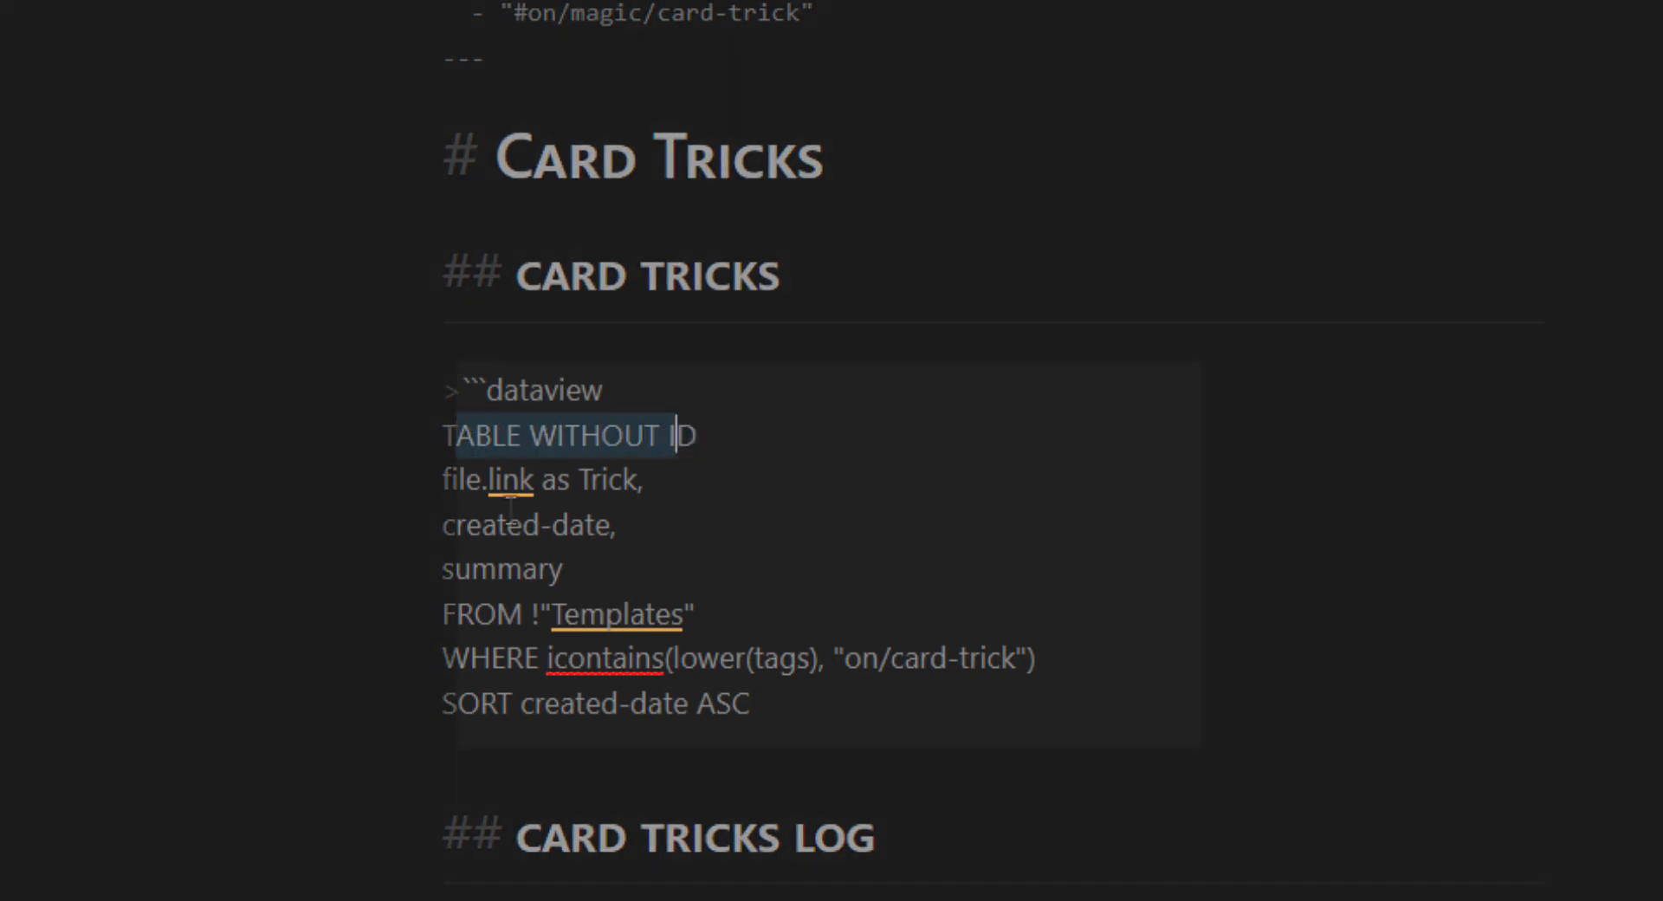
{"action": "left_click", "coordinate": [520, 483]}
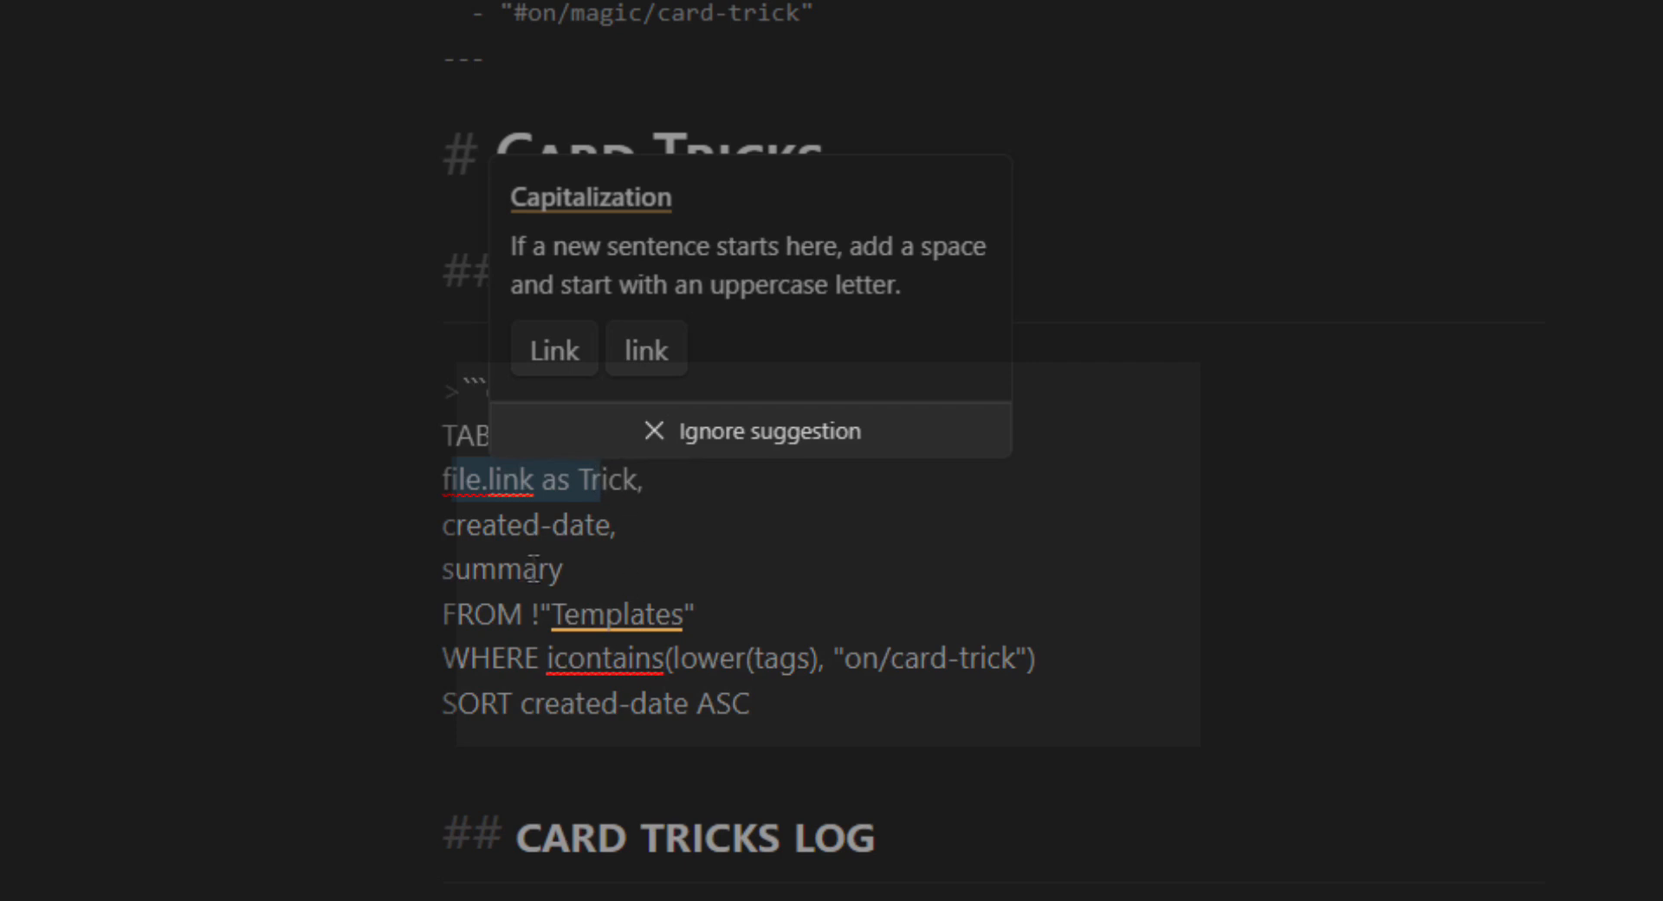
{"action": "left_click", "coordinate": [467, 524]}
{"action": "left_click_drag", "start_coordinate": [468, 524], "coordinate": [594, 524]}
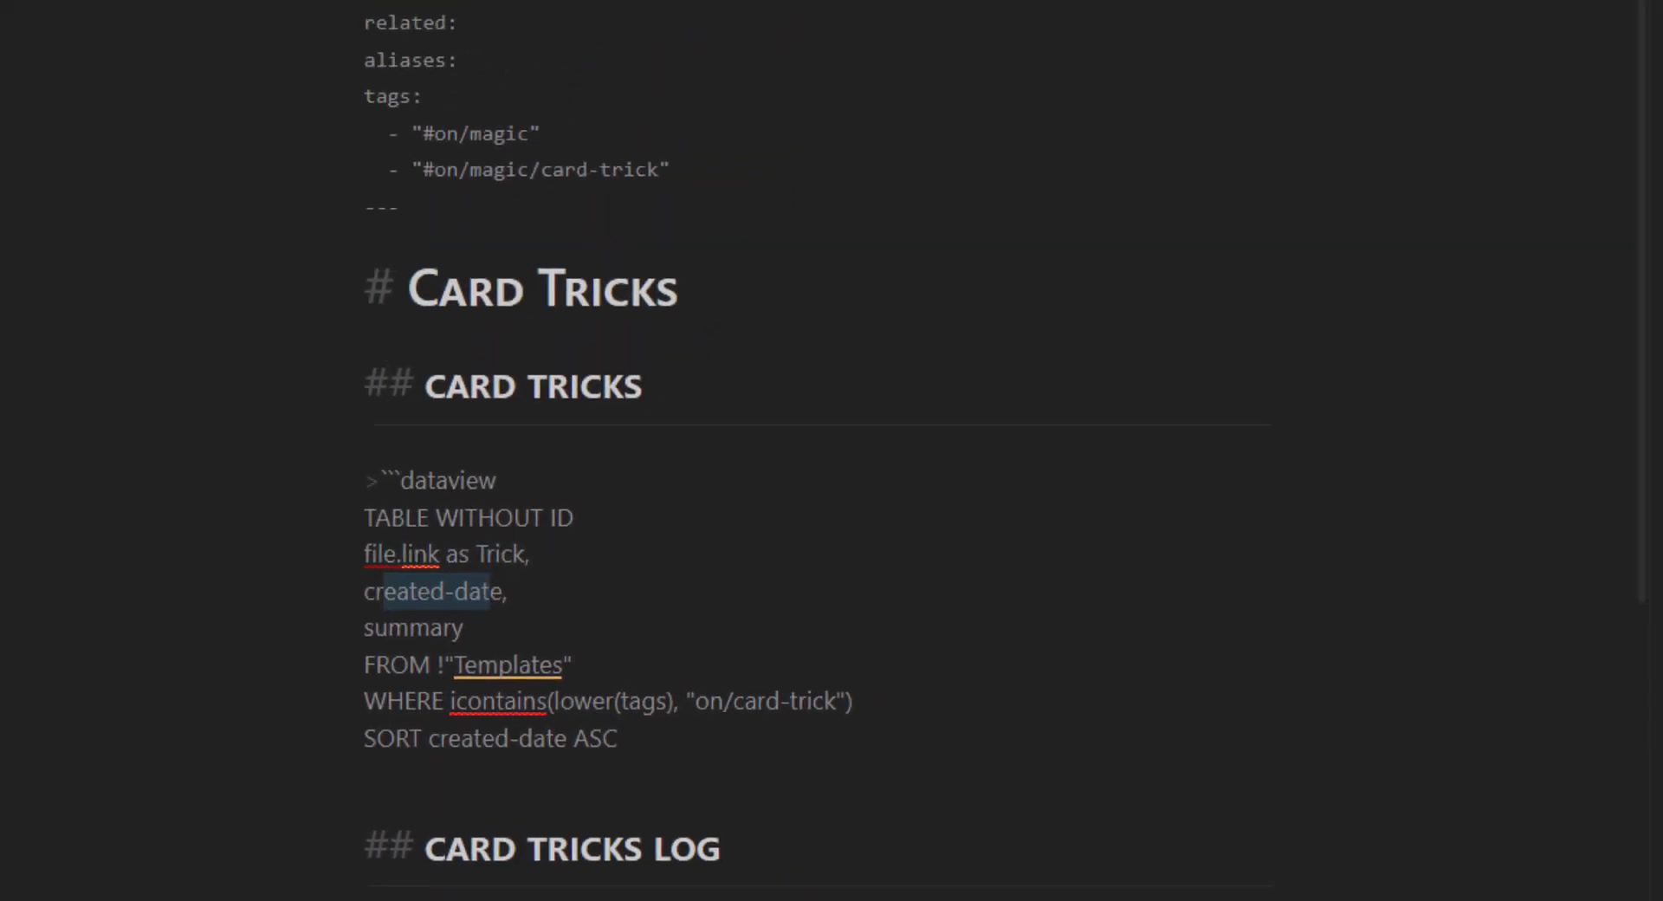
{"action": "left_click", "coordinate": [677, 17]}
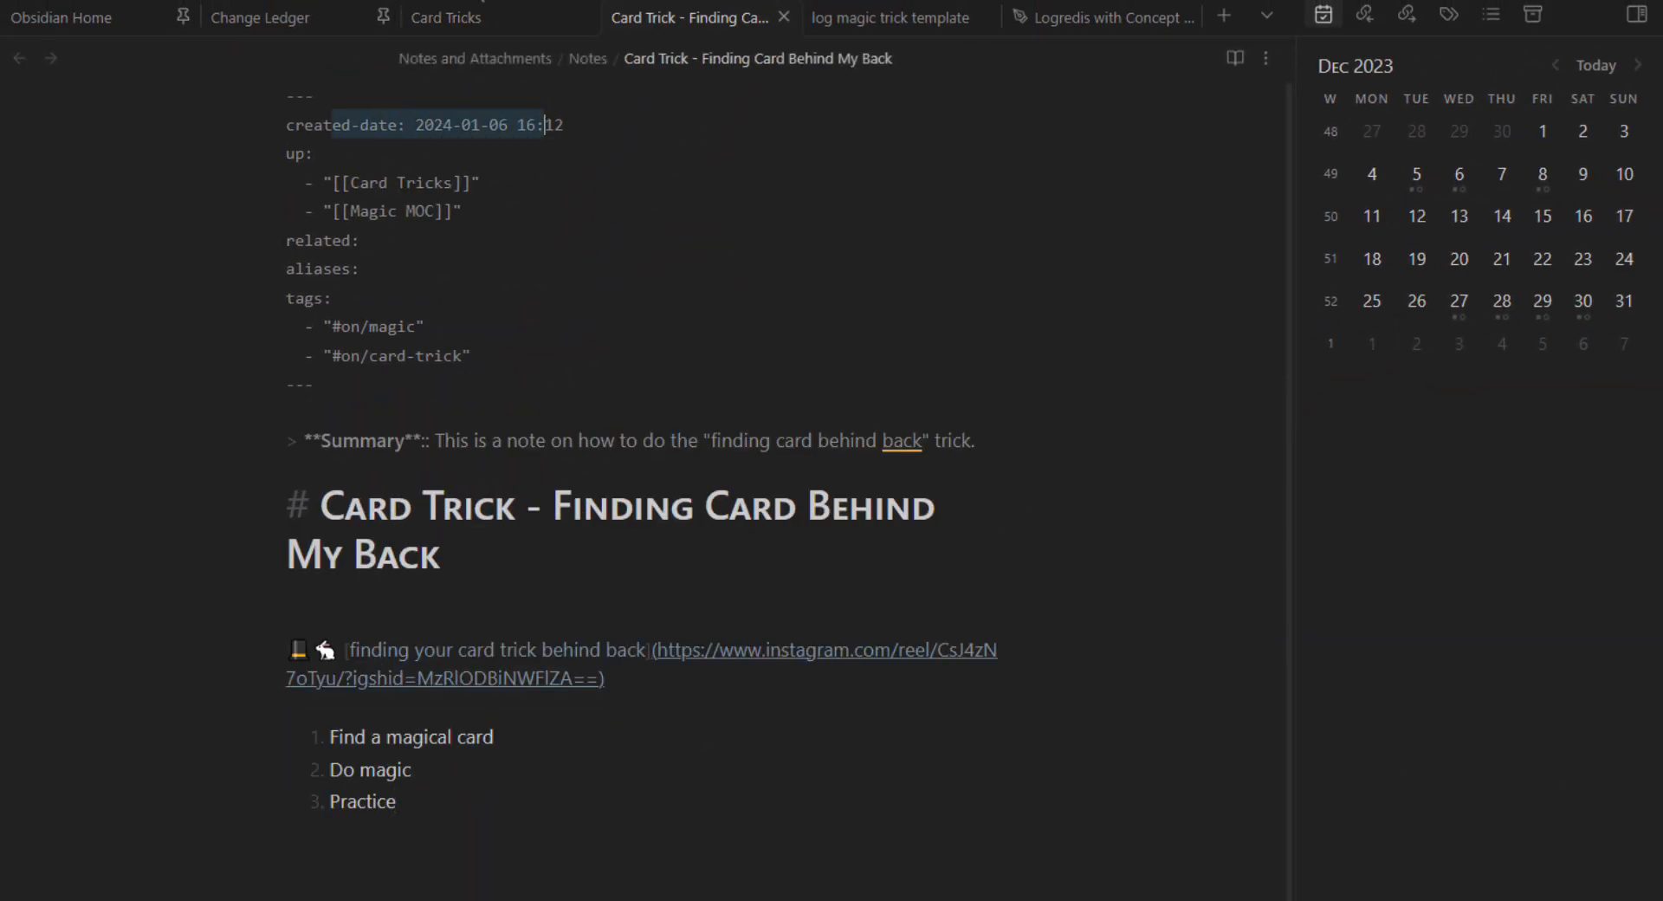
{"action": "left_click", "coordinate": [487, 16]}
{"action": "left_click_drag", "start_coordinate": [304, 686], "coordinate": [354, 687]}
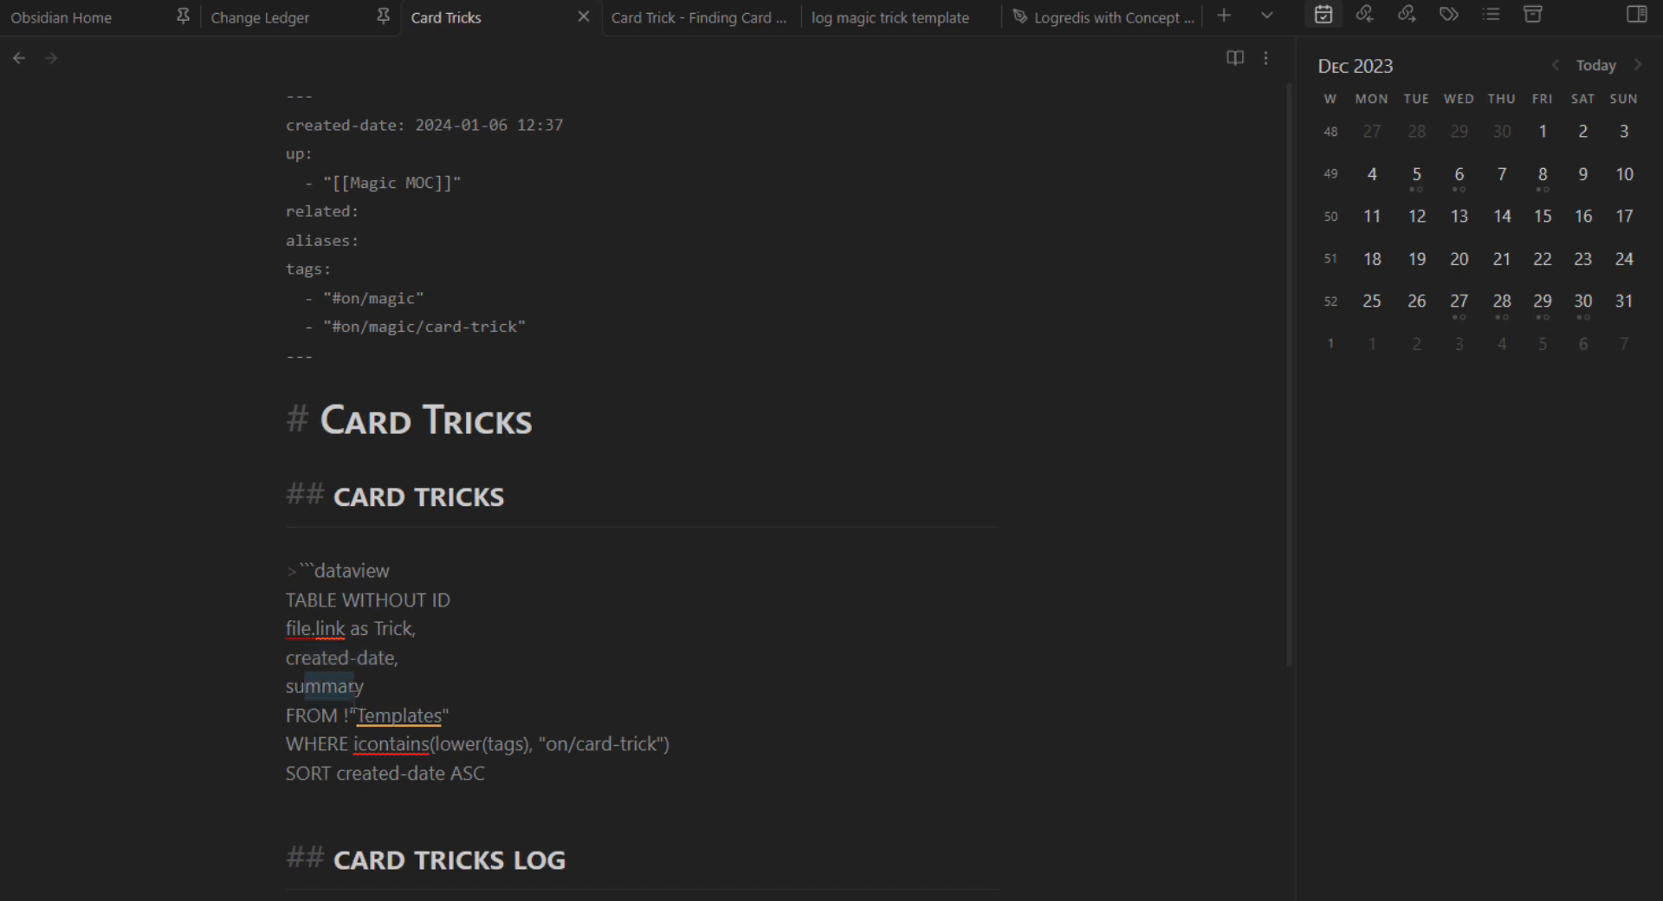
{"action": "left_click", "coordinate": [685, 17]}
{"action": "left_click_drag", "start_coordinate": [338, 437], "coordinate": [1005, 475]}
Step: Examine the query's FROM, WHERE and SORT lines on the Card Tricks page, including the on/card-trick tag condition
{"action": "left_click", "coordinate": [460, 24]}
{"action": "left_click_drag", "start_coordinate": [307, 717], "coordinate": [441, 726]}
{"action": "left_click_drag", "start_coordinate": [304, 747], "coordinate": [648, 756]}
{"action": "left_click_drag", "start_coordinate": [310, 777], "coordinate": [478, 778]}
{"action": "left_click_drag", "start_coordinate": [695, 753], "coordinate": [659, 733]}
{"action": "left_click_drag", "start_coordinate": [1048, 630], "coordinate": [862, 662]}
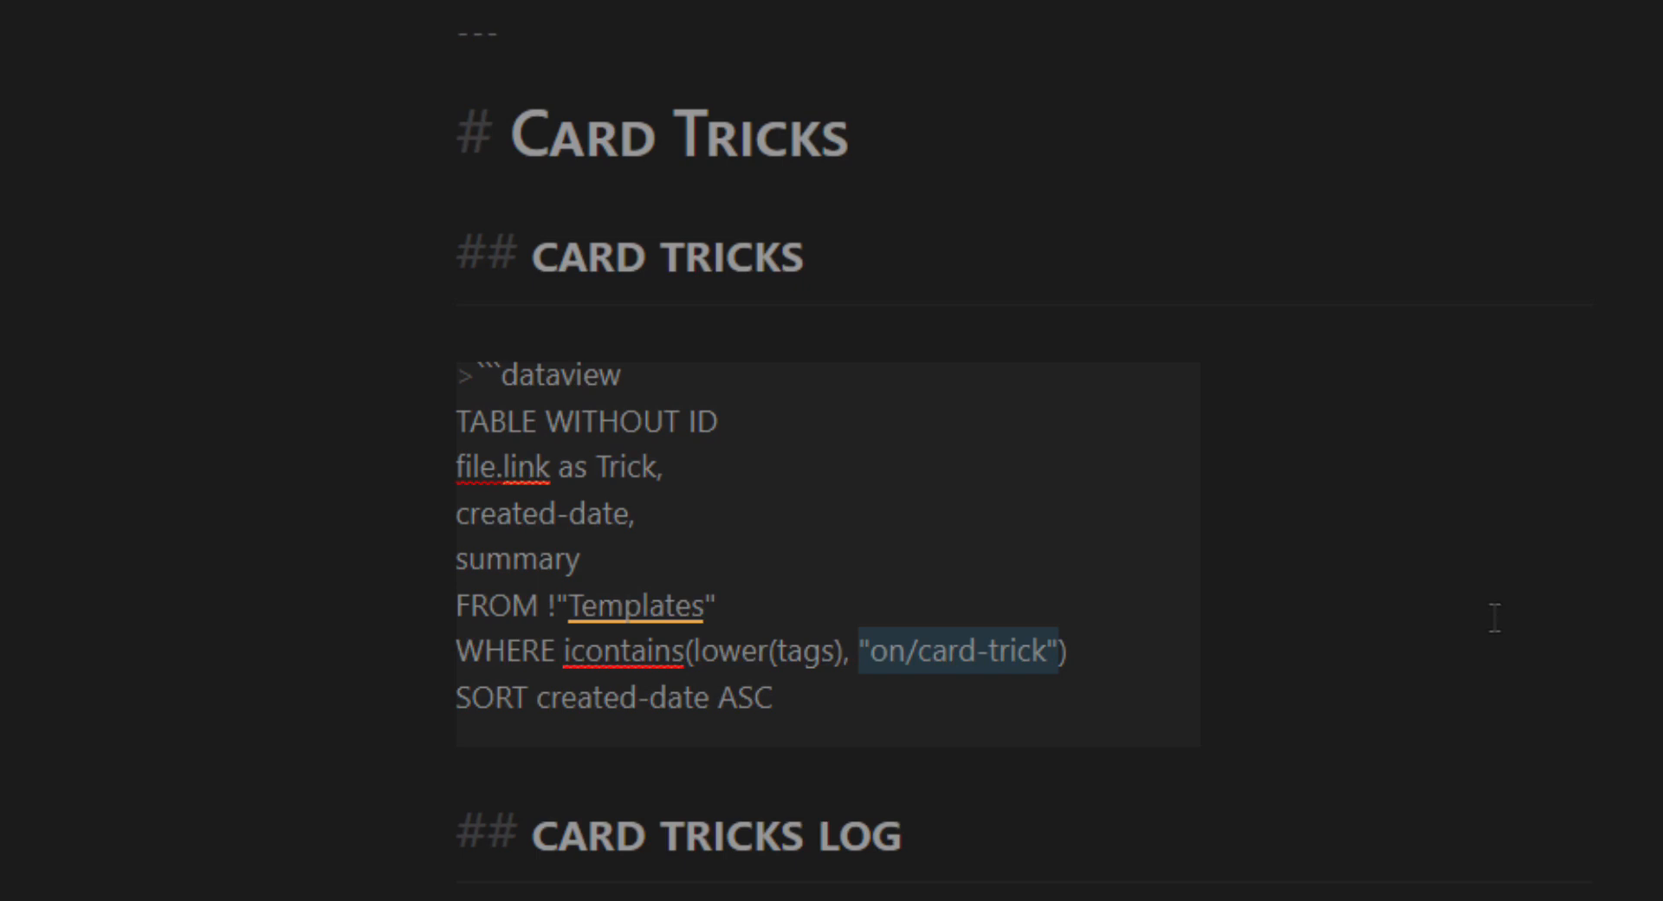
{"action": "left_click_drag", "start_coordinate": [886, 723], "coordinate": [333, 380]}
{"action": "left_click", "coordinate": [1143, 512]}
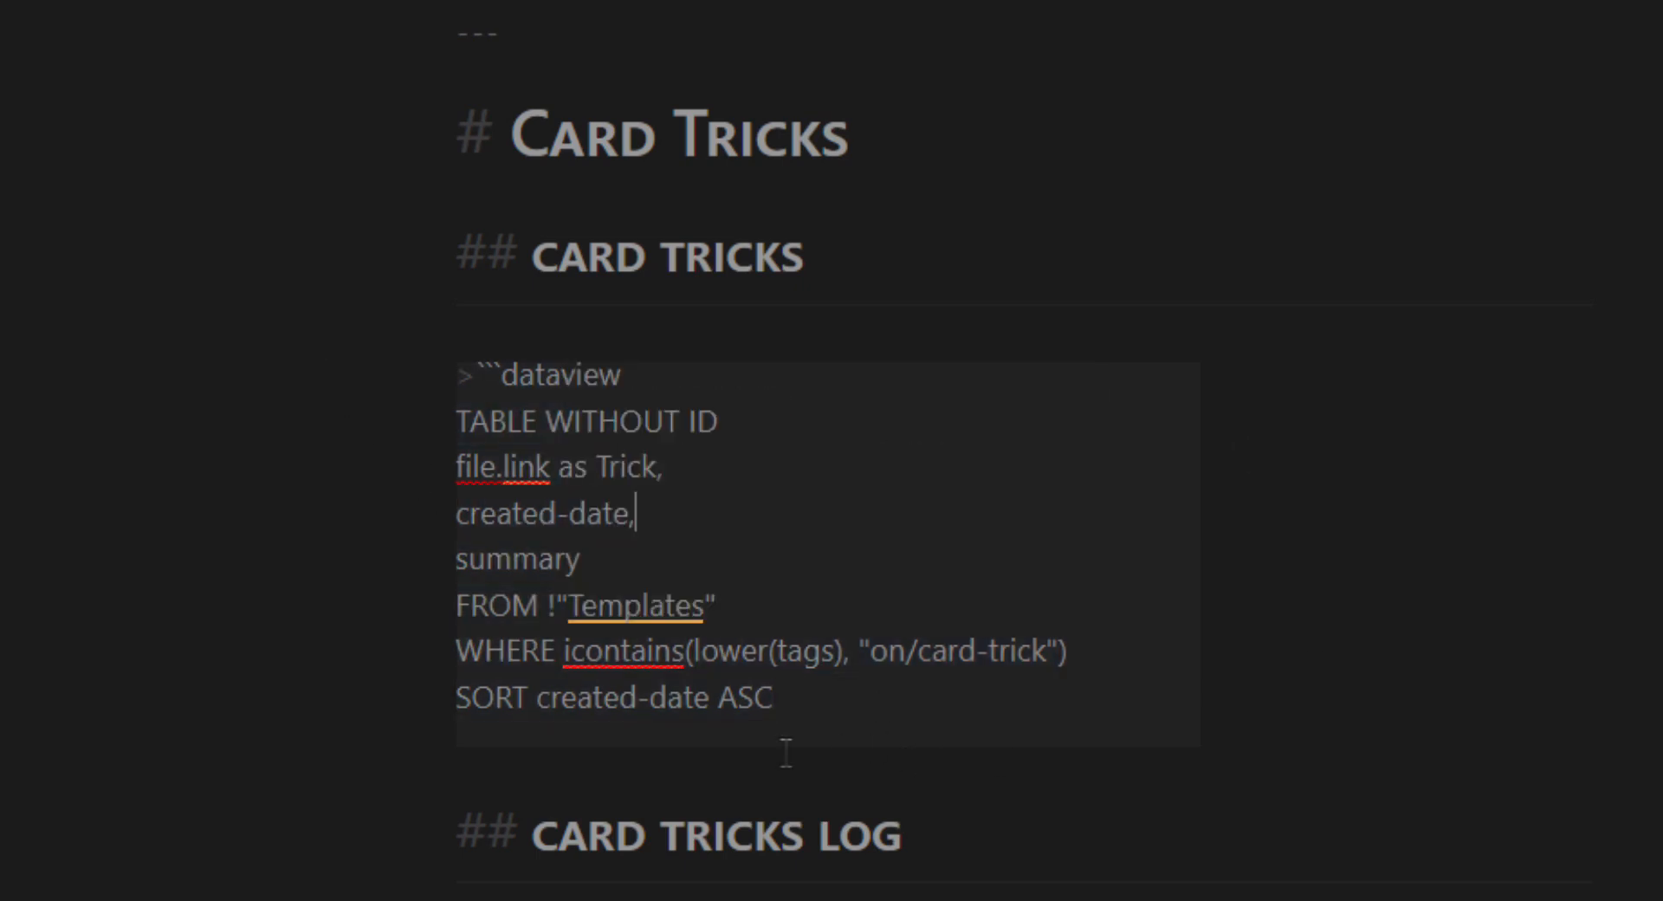
{"action": "left_click", "coordinate": [574, 655]}
{"action": "left_click", "coordinate": [1469, 563]}
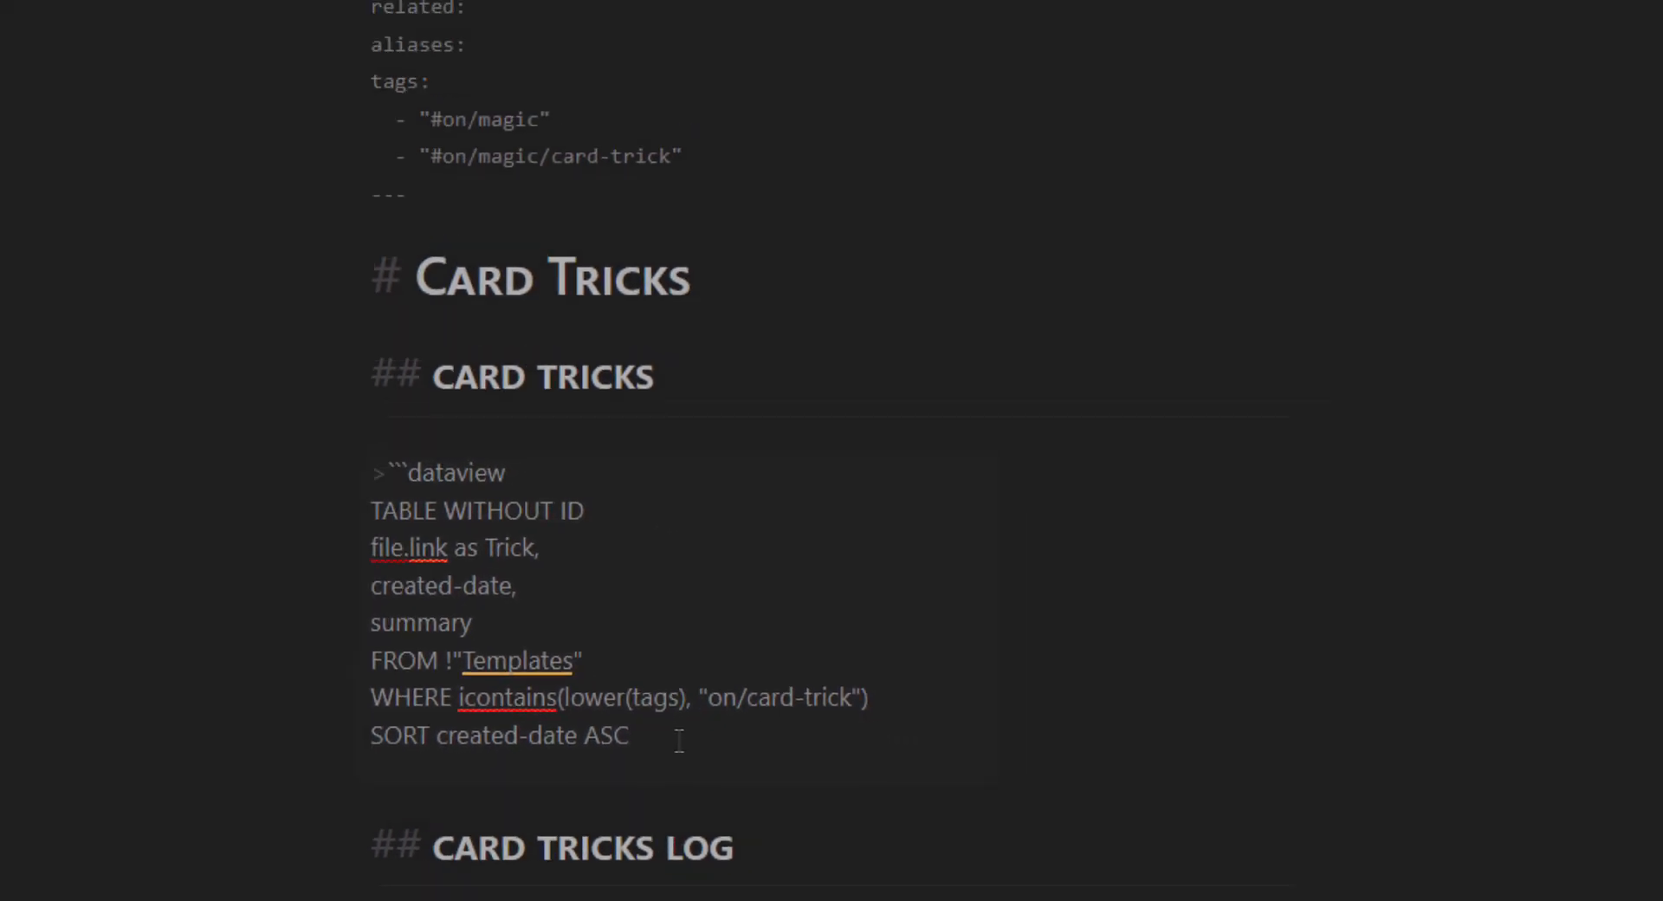
Step: Show the Card Tricks page in reading view with its query table and collapse the Tricks I have yet to try section
{"action": "left_click", "coordinate": [834, 701]}
{"action": "key", "text": "ctrl+e"}
{"action": "scroll", "coordinate": [460, 779], "scroll_direction": "down", "scroll_amount": 3}
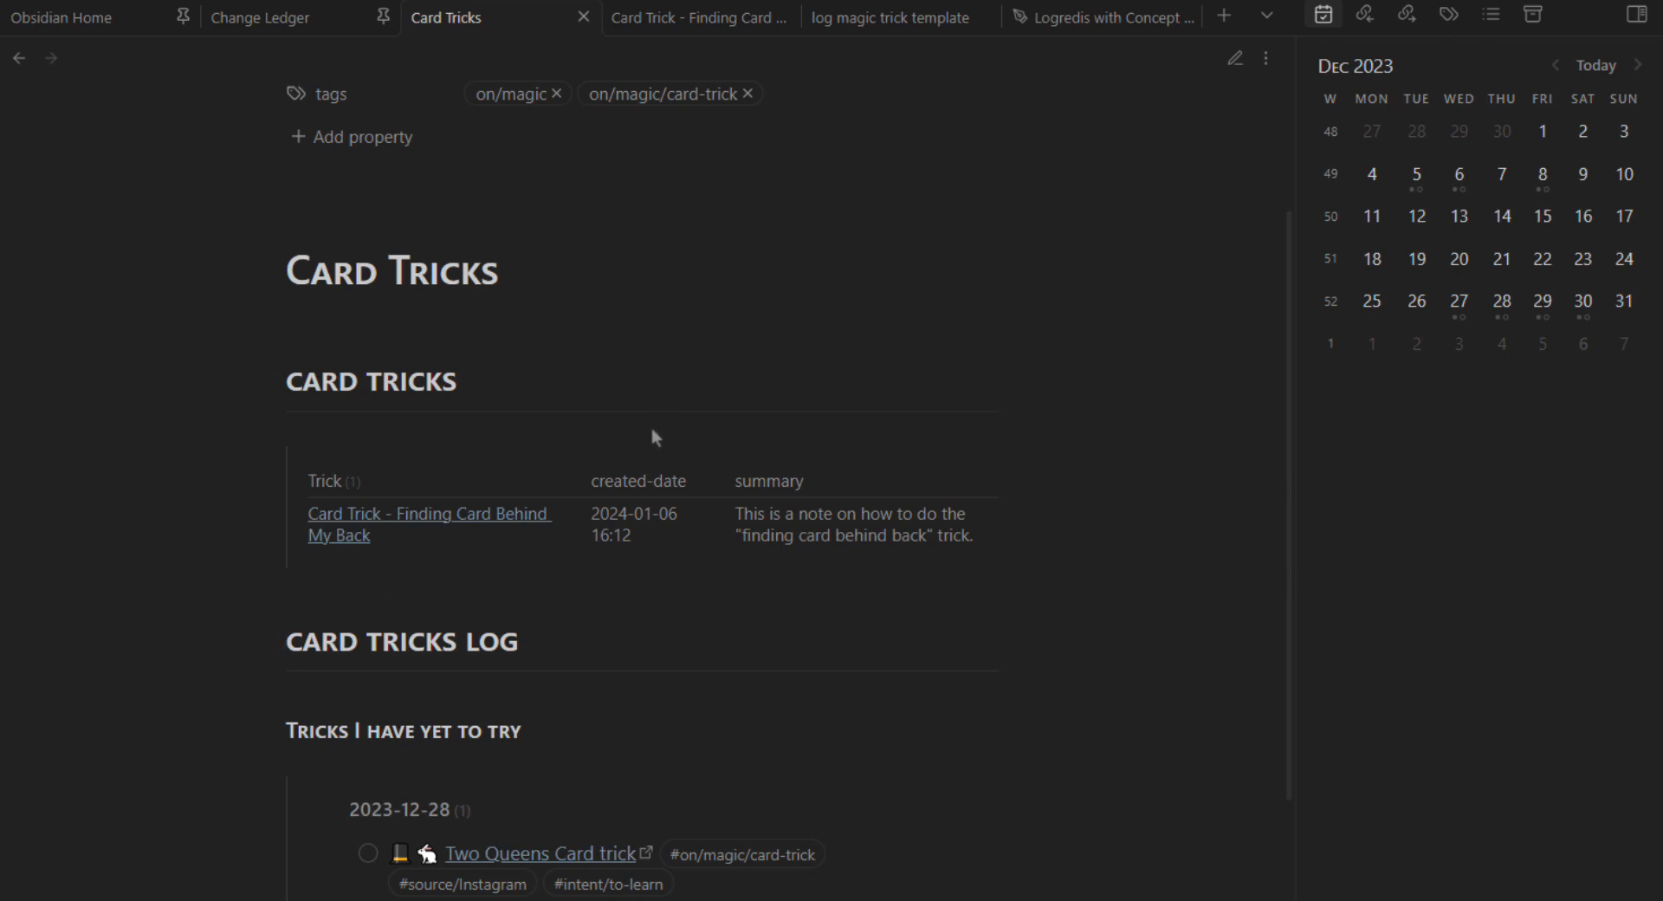
{"action": "scroll", "coordinate": [641, 444], "scroll_direction": "down", "scroll_amount": 3}
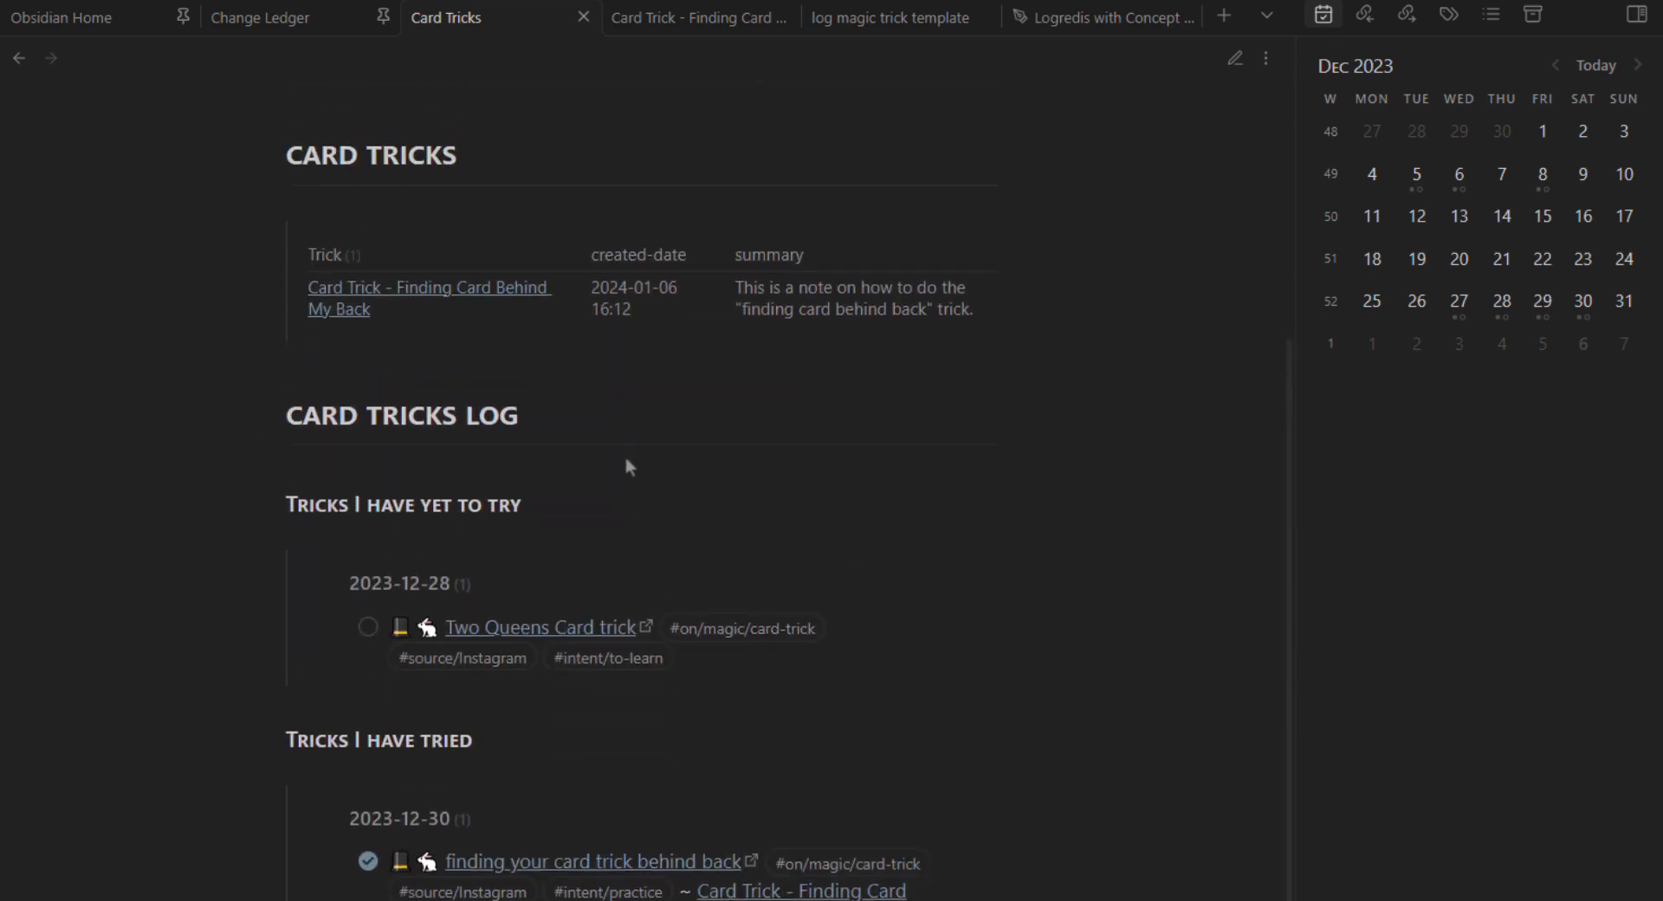
{"action": "left_click", "coordinate": [276, 505]}
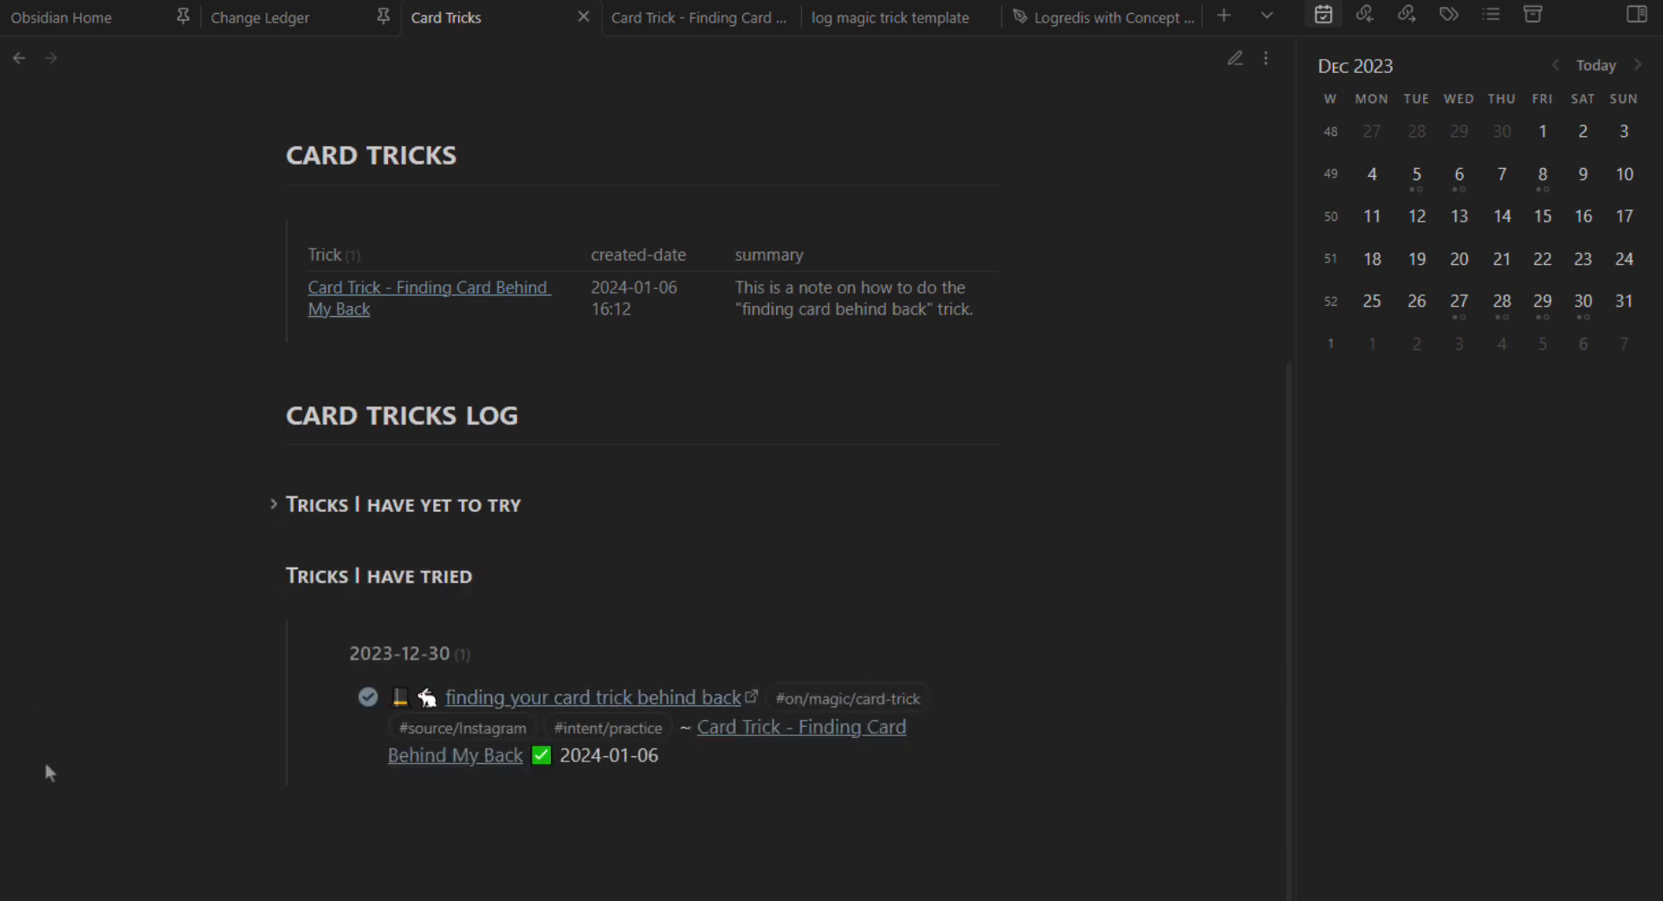
Step: Collapse the Tricks I have tried section and check the tags property of the Card Tricks page
{"action": "left_click", "coordinate": [265, 578]}
{"action": "scroll", "coordinate": [180, 159], "scroll_direction": "up", "scroll_amount": 4}
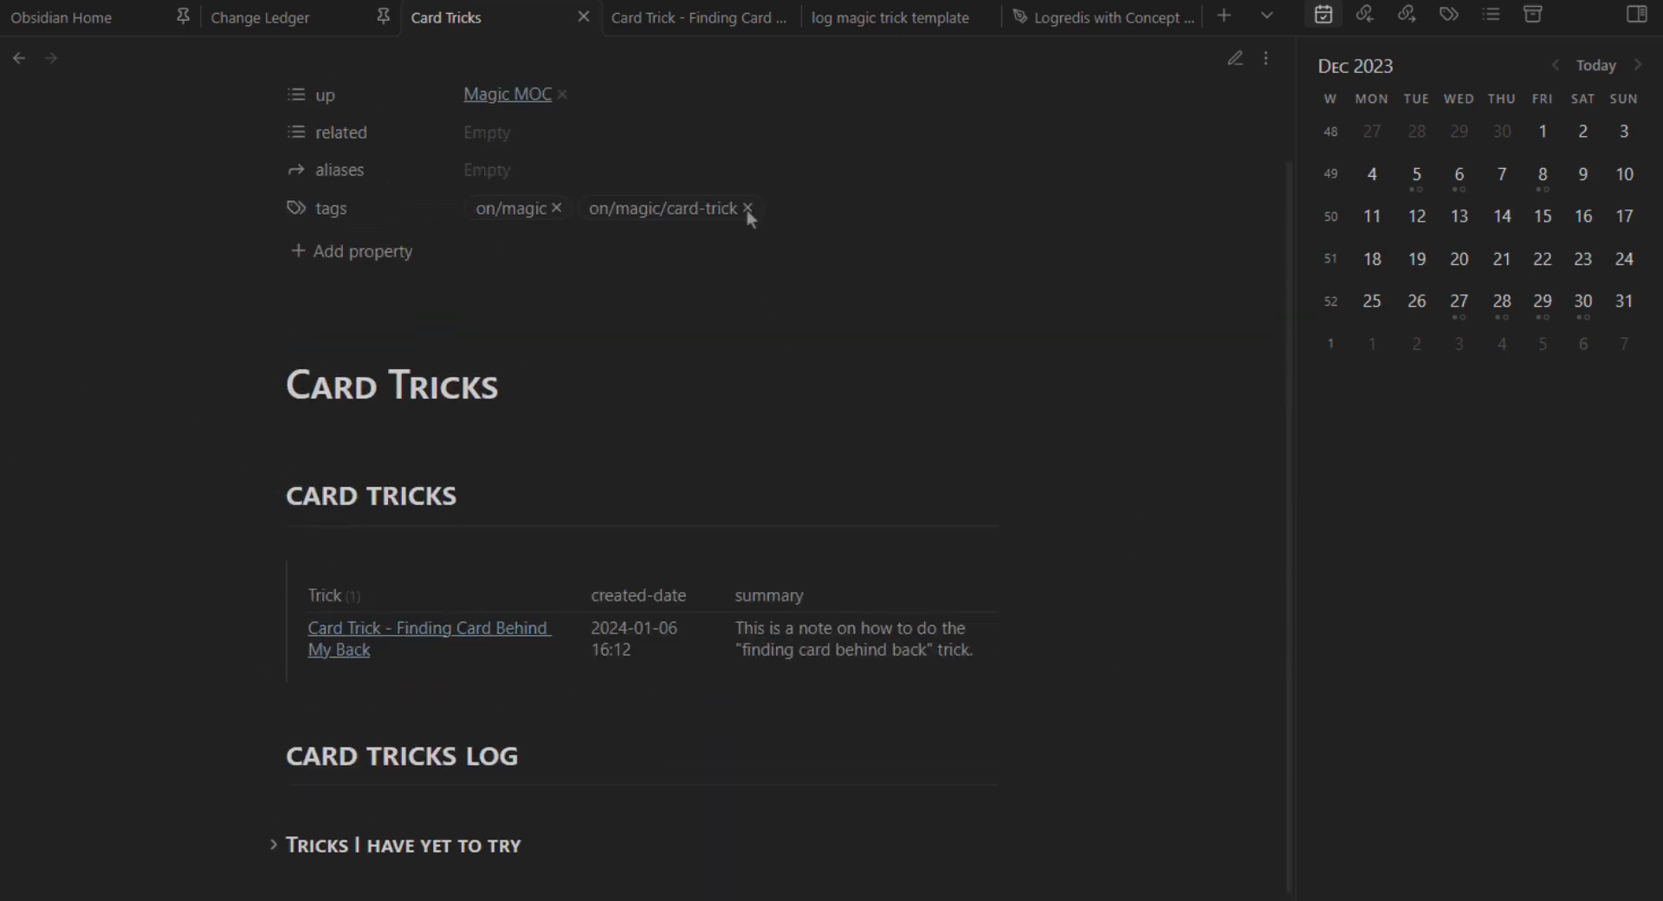
Step: Examine the Logredis concept drawing's arrows and flagged notes that lead from the MOC trees to the Output fruits
{"action": "left_click", "coordinate": [1083, 17]}
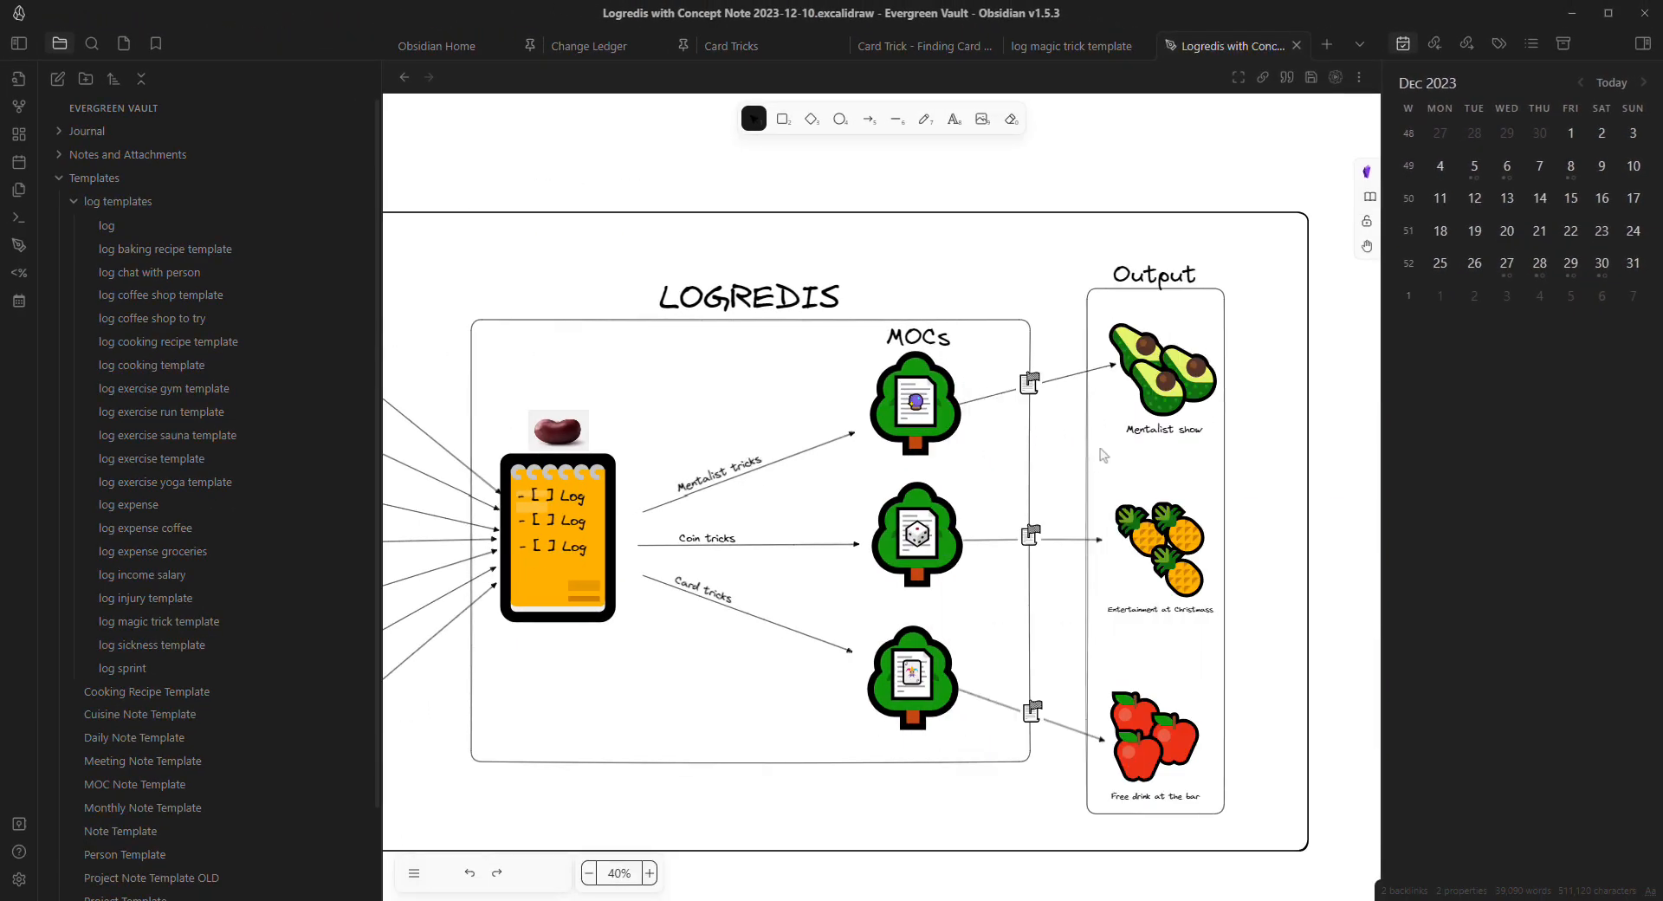
{"action": "scroll", "coordinate": [1030, 457], "scroll_direction": "up", "scroll_amount": 5}
{"action": "left_click", "coordinate": [1029, 456]}
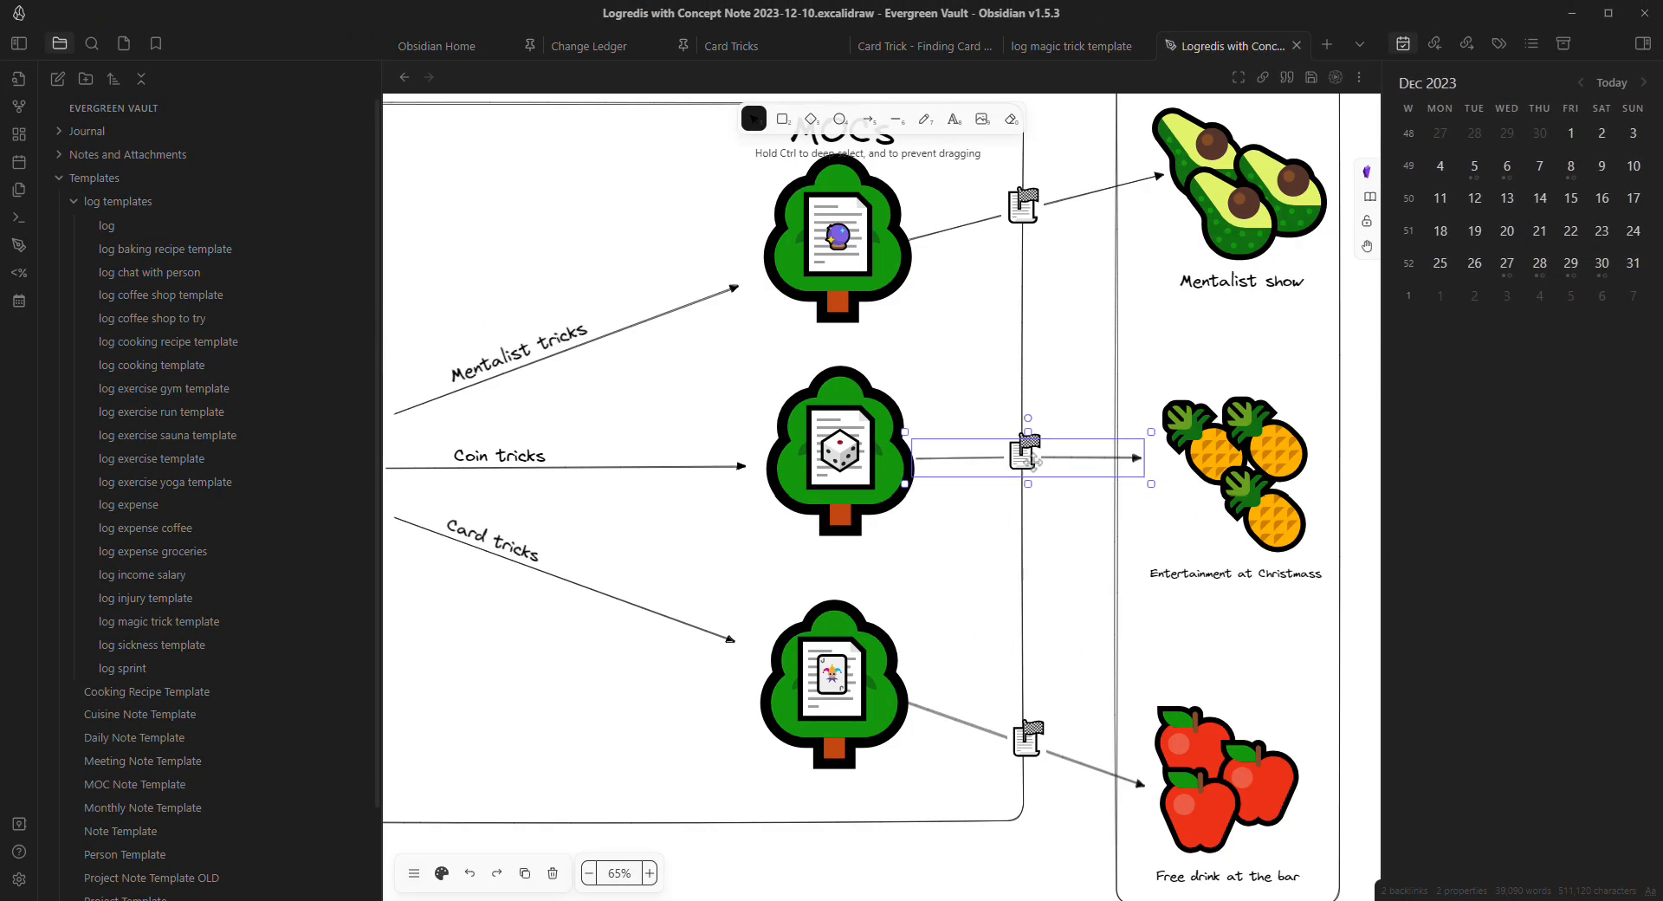
{"action": "scroll", "coordinate": [1031, 520], "scroll_direction": "up", "scroll_amount": 3}
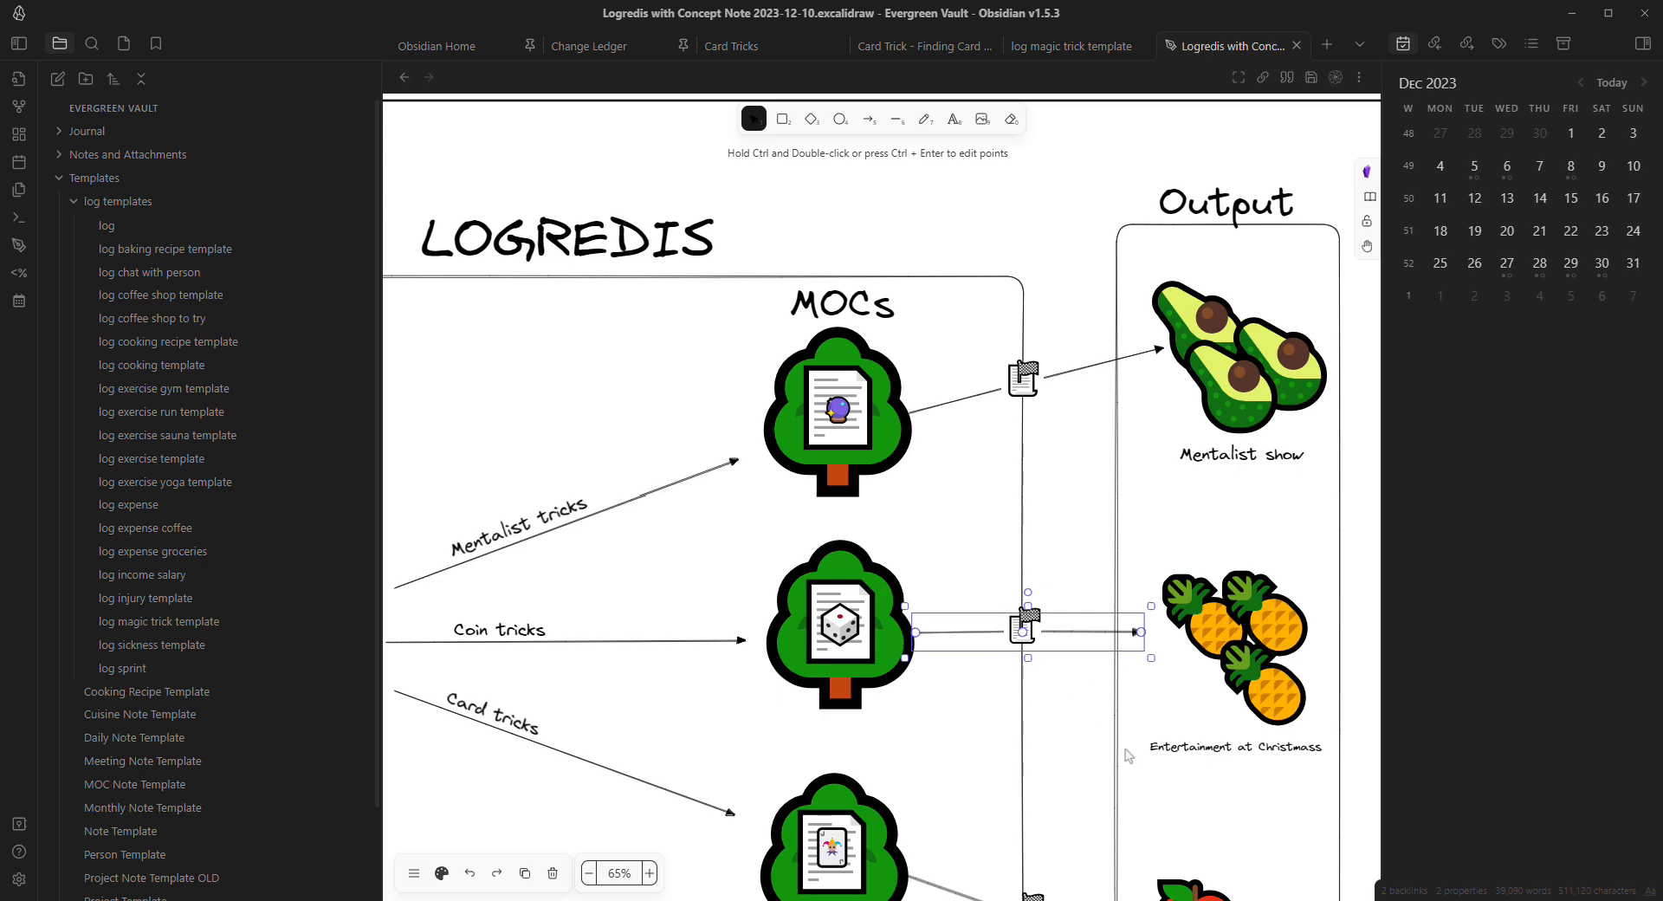
{"action": "left_click", "coordinate": [1083, 721]}
{"action": "scroll", "coordinate": [1161, 717], "scroll_direction": "down", "scroll_amount": 3}
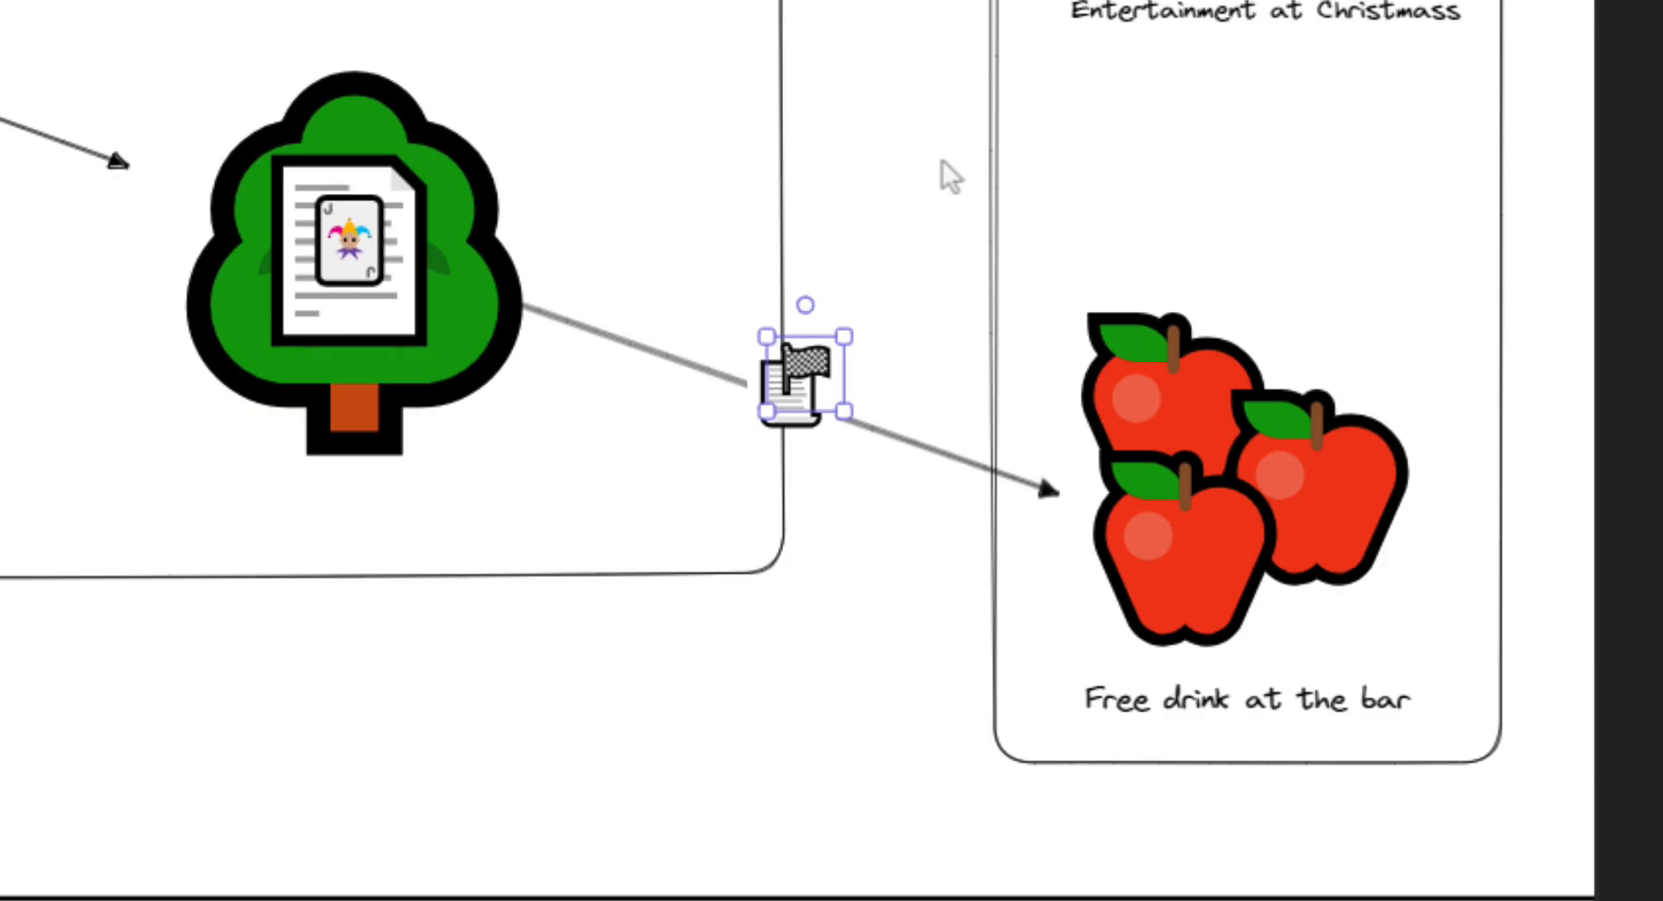
{"action": "left_click_drag", "start_coordinate": [944, 158], "coordinate": [622, 743]}
{"action": "left_click", "coordinate": [695, 795]}
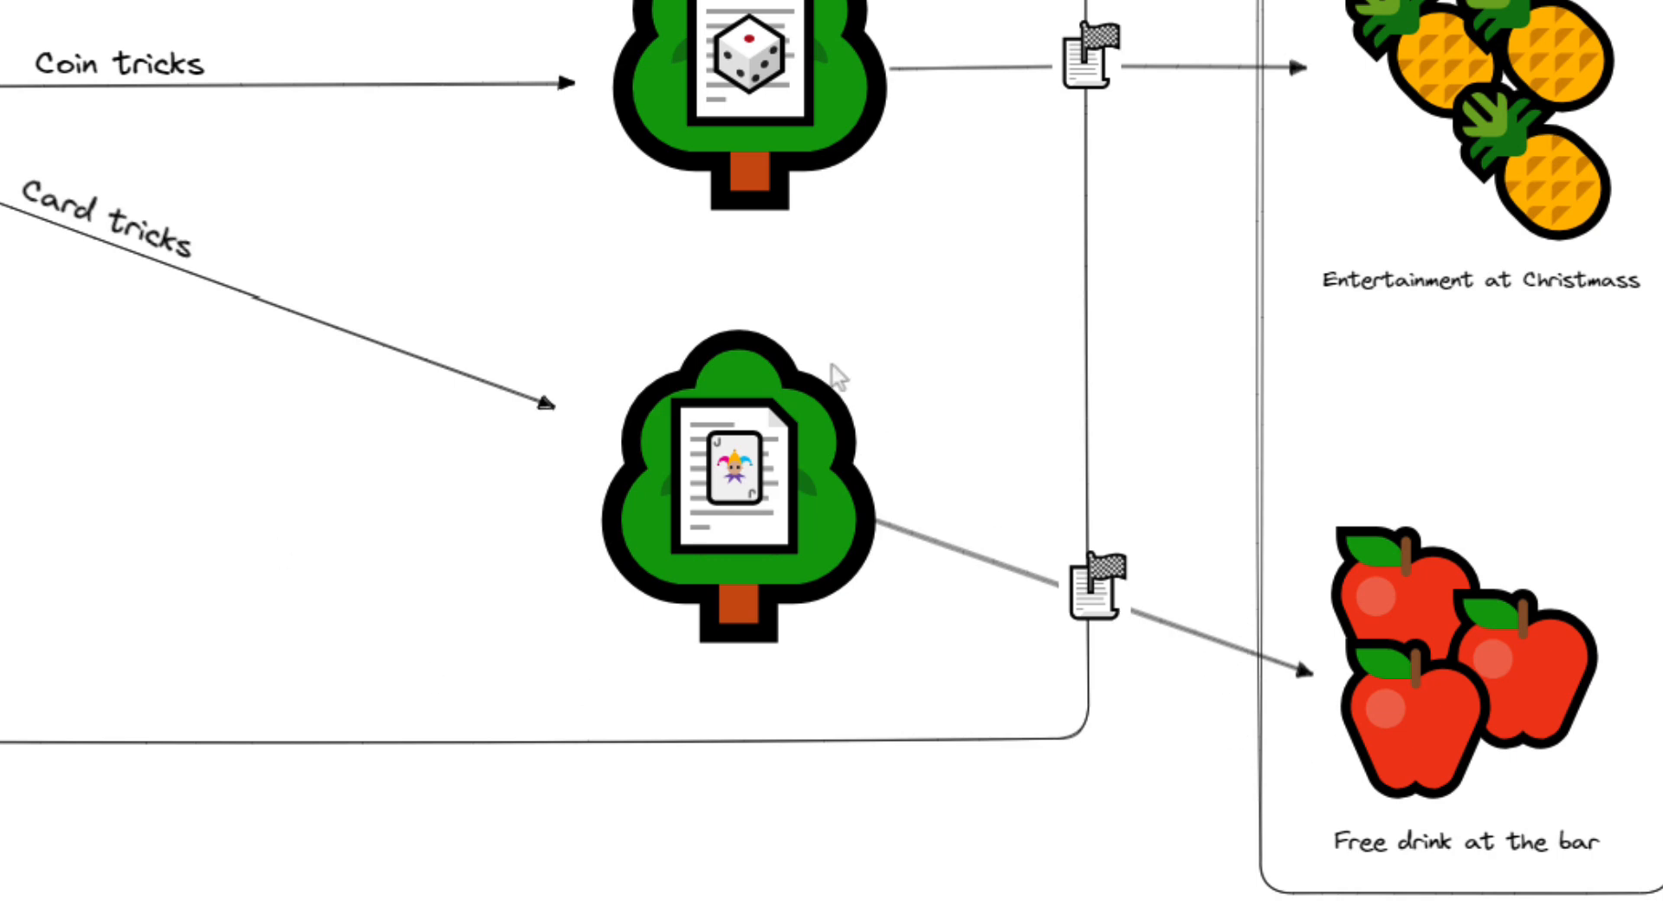
Step: Trace the Magic Logs diagram from the Input tags through the log and MOCs to the Free drink at the bar output
{"action": "scroll", "coordinate": [966, 442], "scroll_direction": "left", "scroll_amount": 10}
{"action": "scroll", "coordinate": [967, 442], "scroll_direction": "down", "scroll_amount": 5}
{"action": "scroll", "coordinate": [957, 458], "scroll_direction": "up", "scroll_amount": 1}
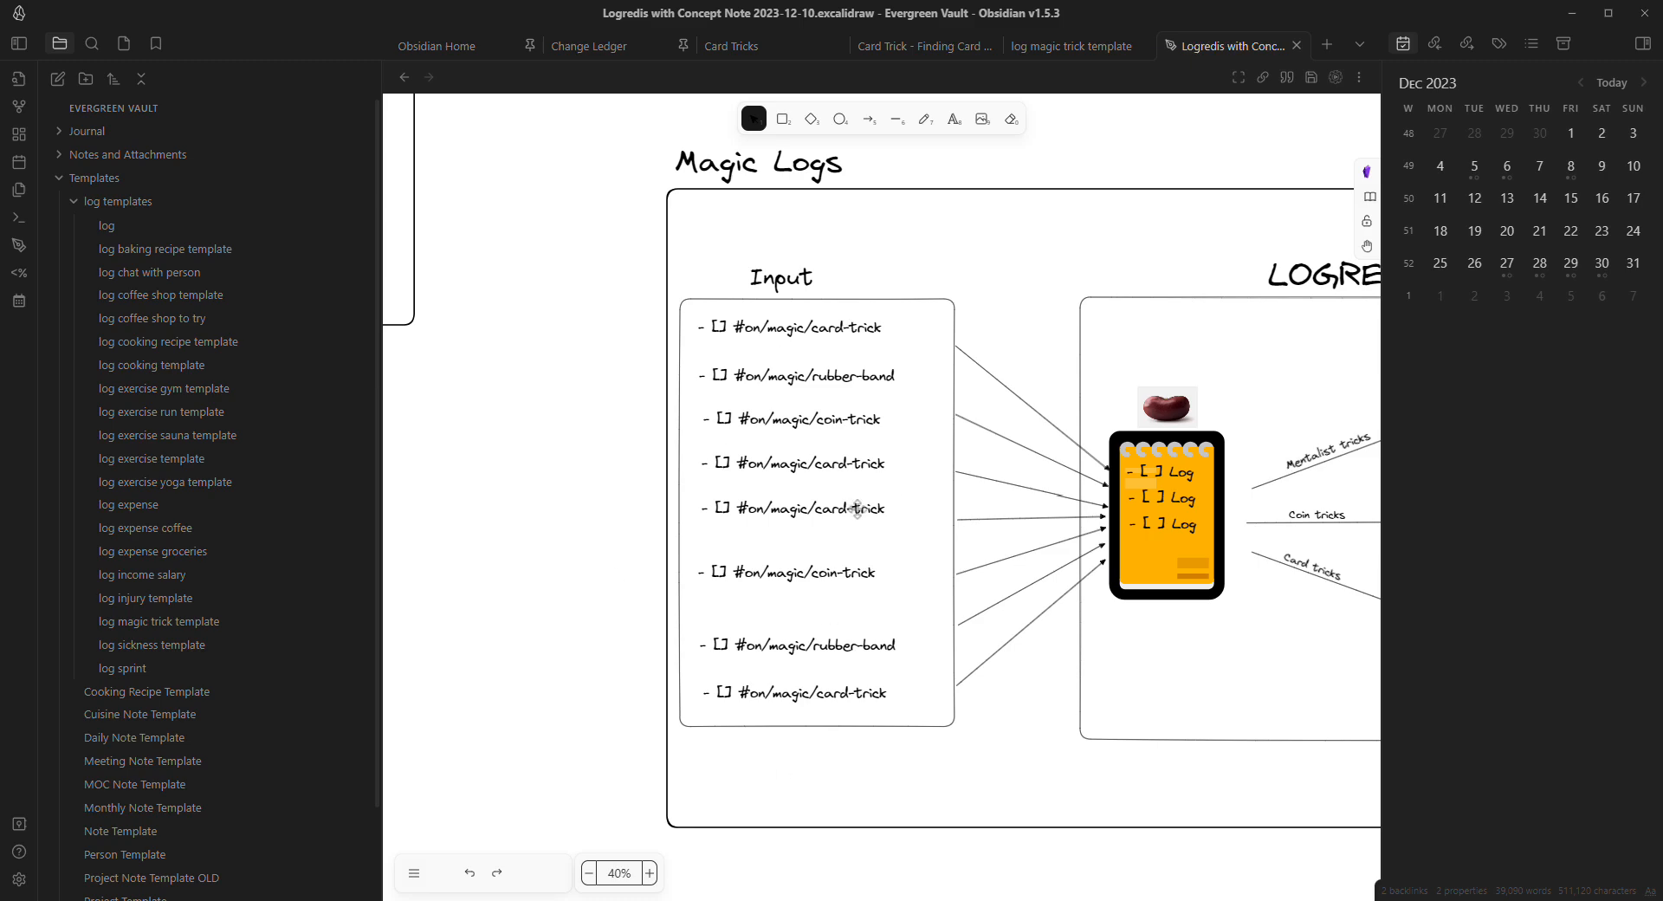
{"action": "scroll", "coordinate": [858, 567], "scroll_direction": "right", "scroll_amount": 6}
{"action": "scroll", "coordinate": [860, 565], "scroll_direction": "right", "scroll_amount": 3}
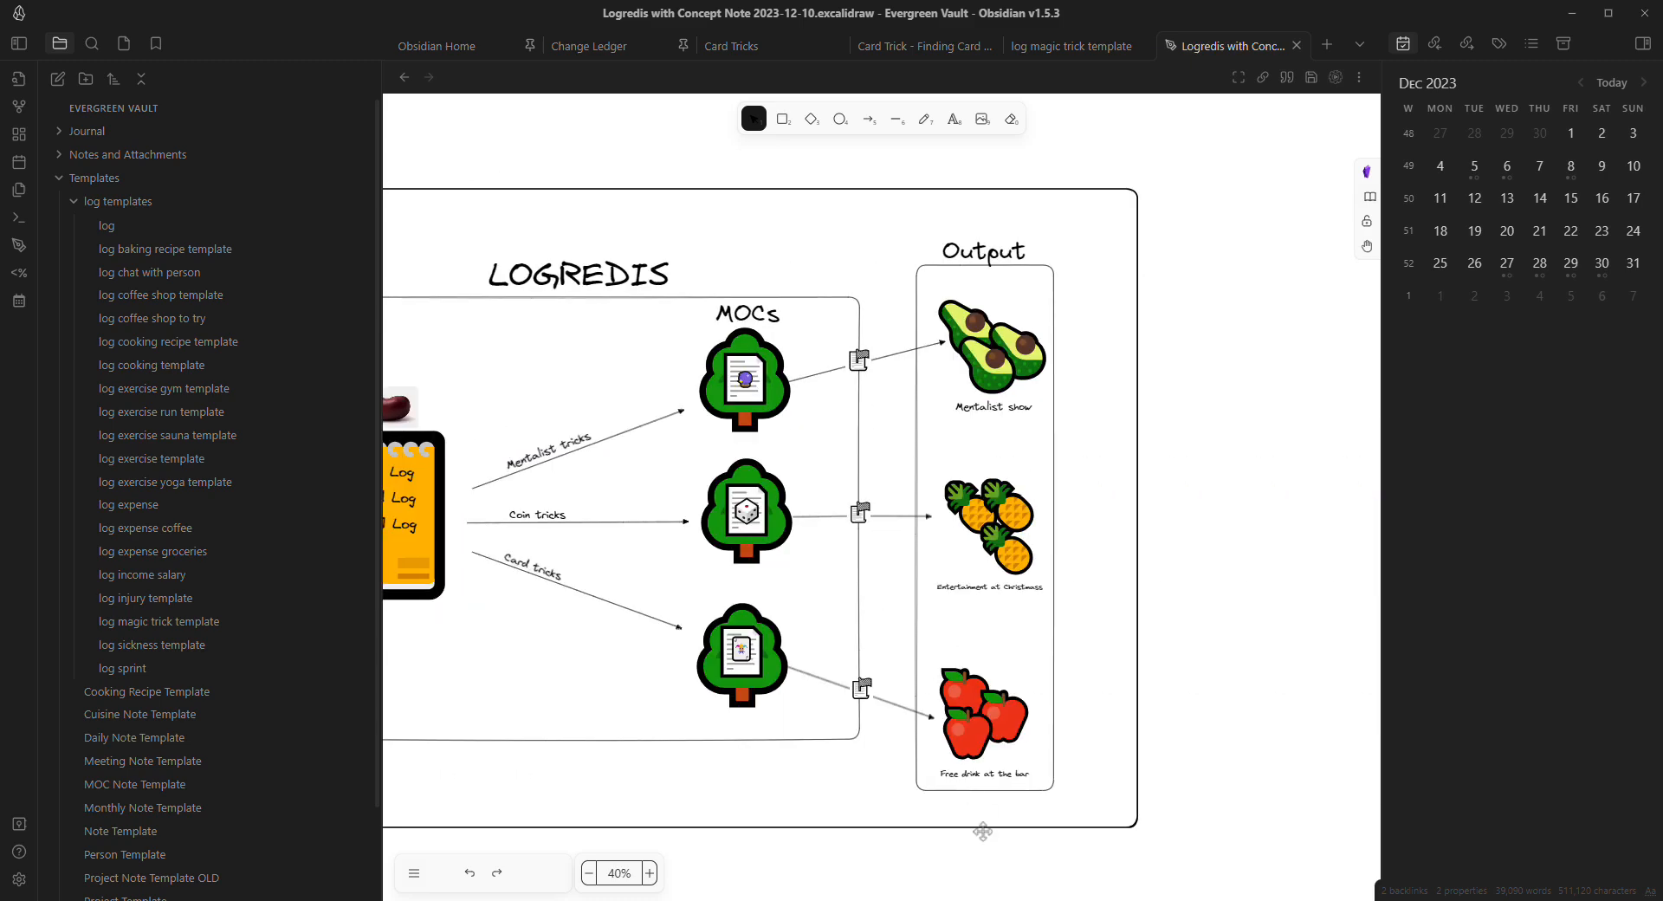
{"action": "scroll", "coordinate": [982, 829], "scroll_direction": "up", "scroll_amount": 6}
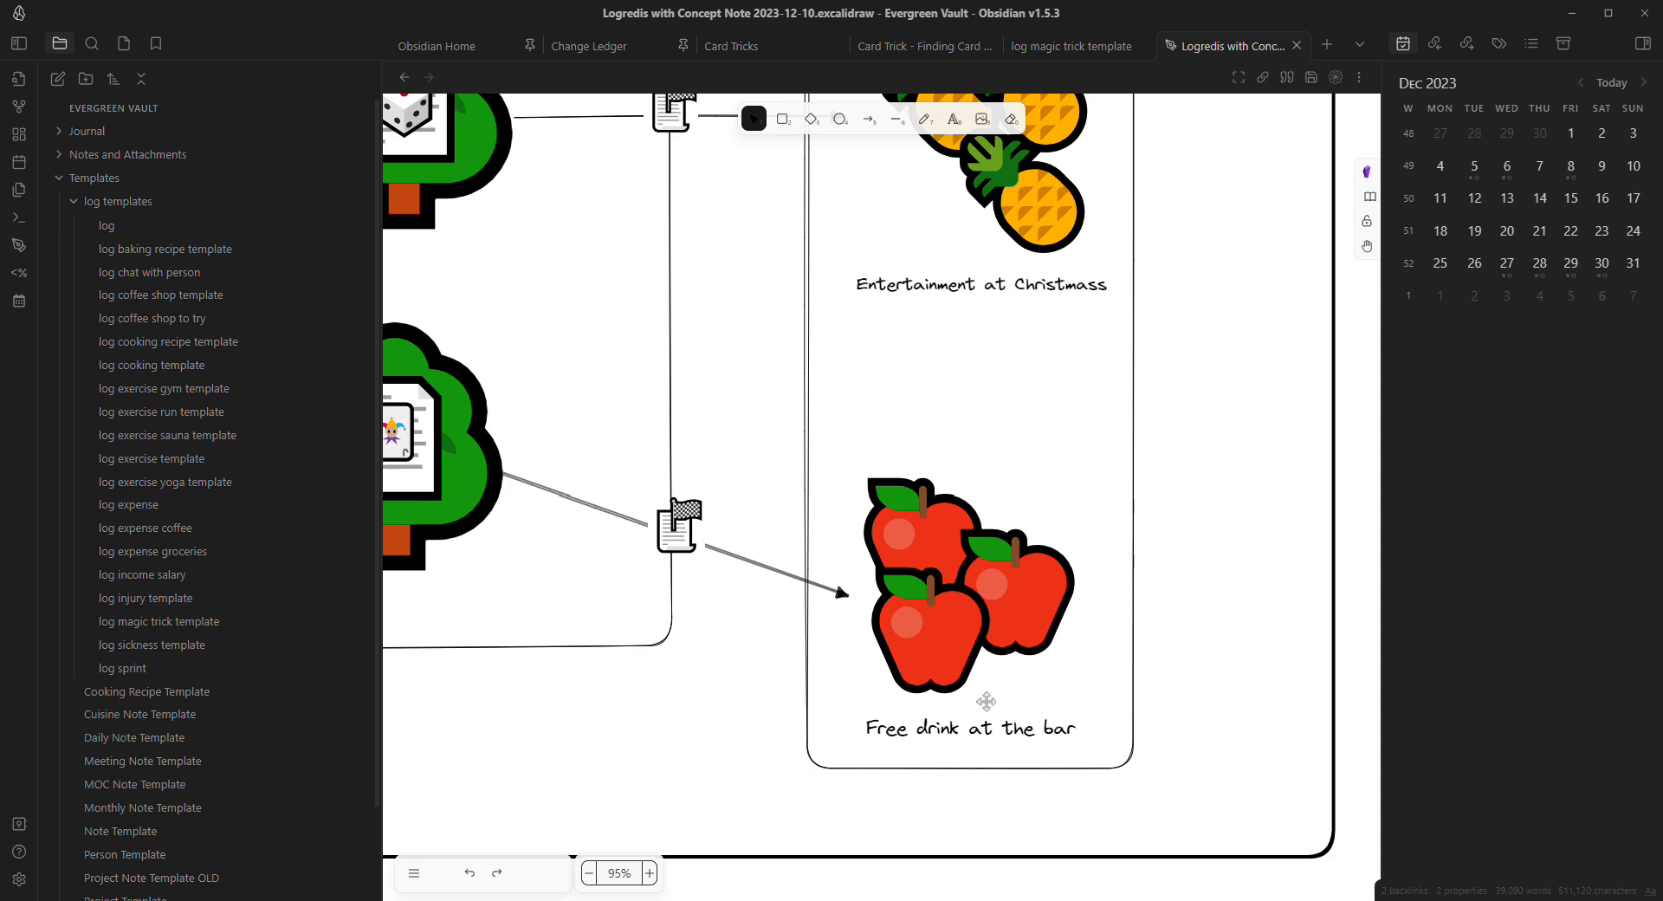
Step: Revisit the log template and card trick note, go back from Card Tricks to Magic MOC, and collapse its TRICKS section
{"action": "left_click", "coordinate": [1033, 48]}
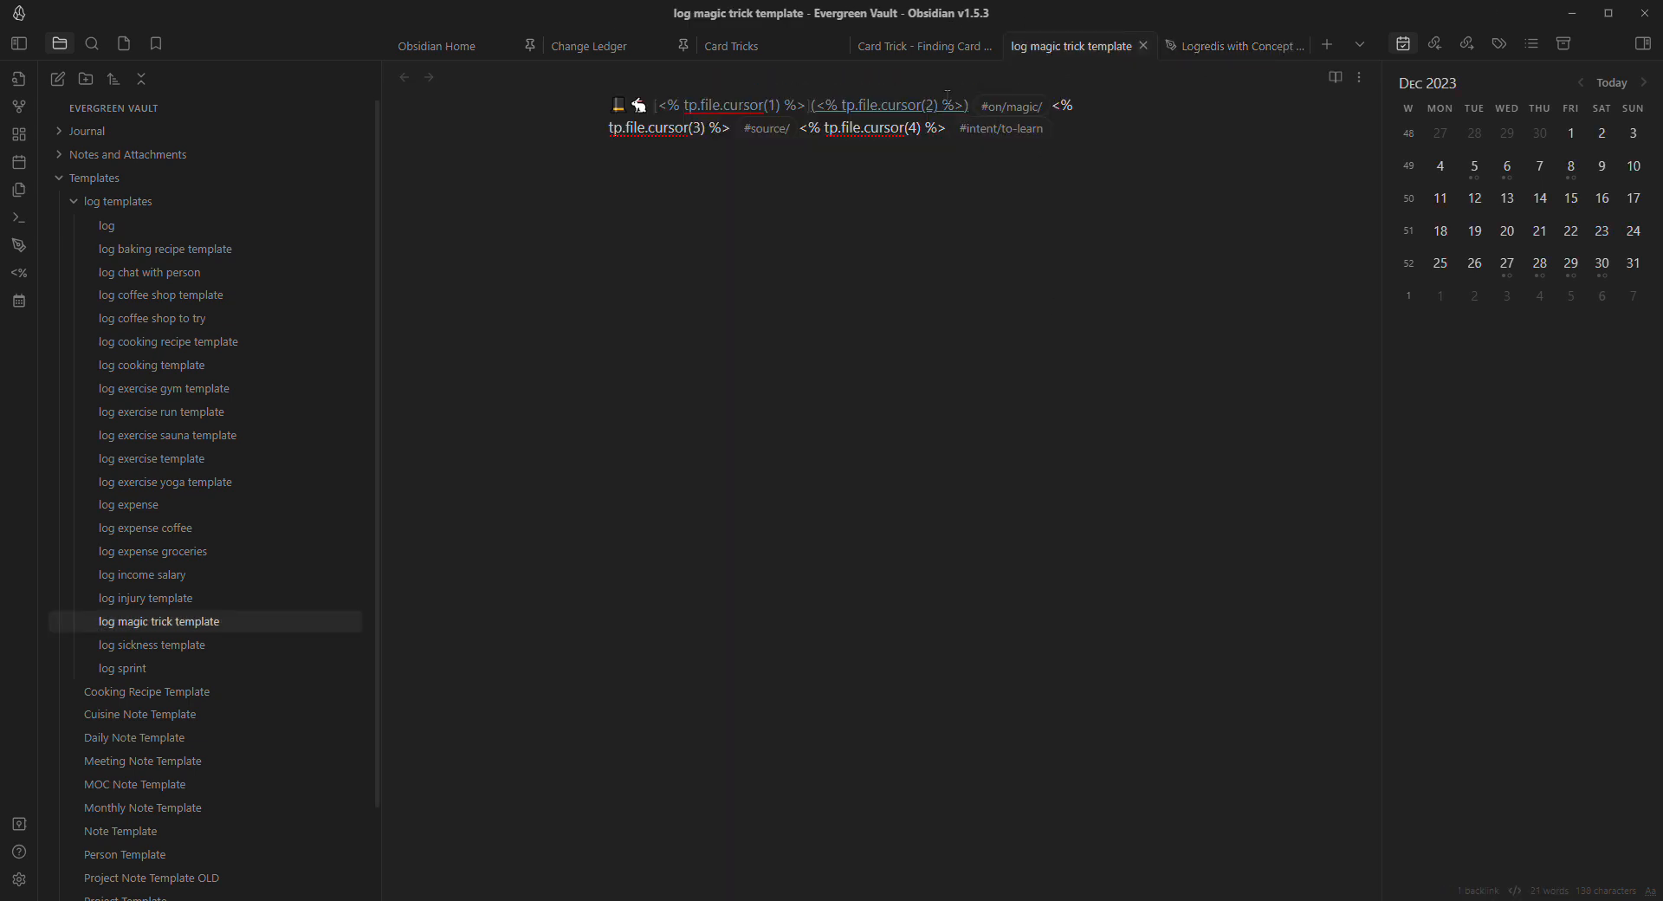
{"action": "left_click", "coordinate": [932, 48]}
{"action": "left_click", "coordinate": [860, 493]}
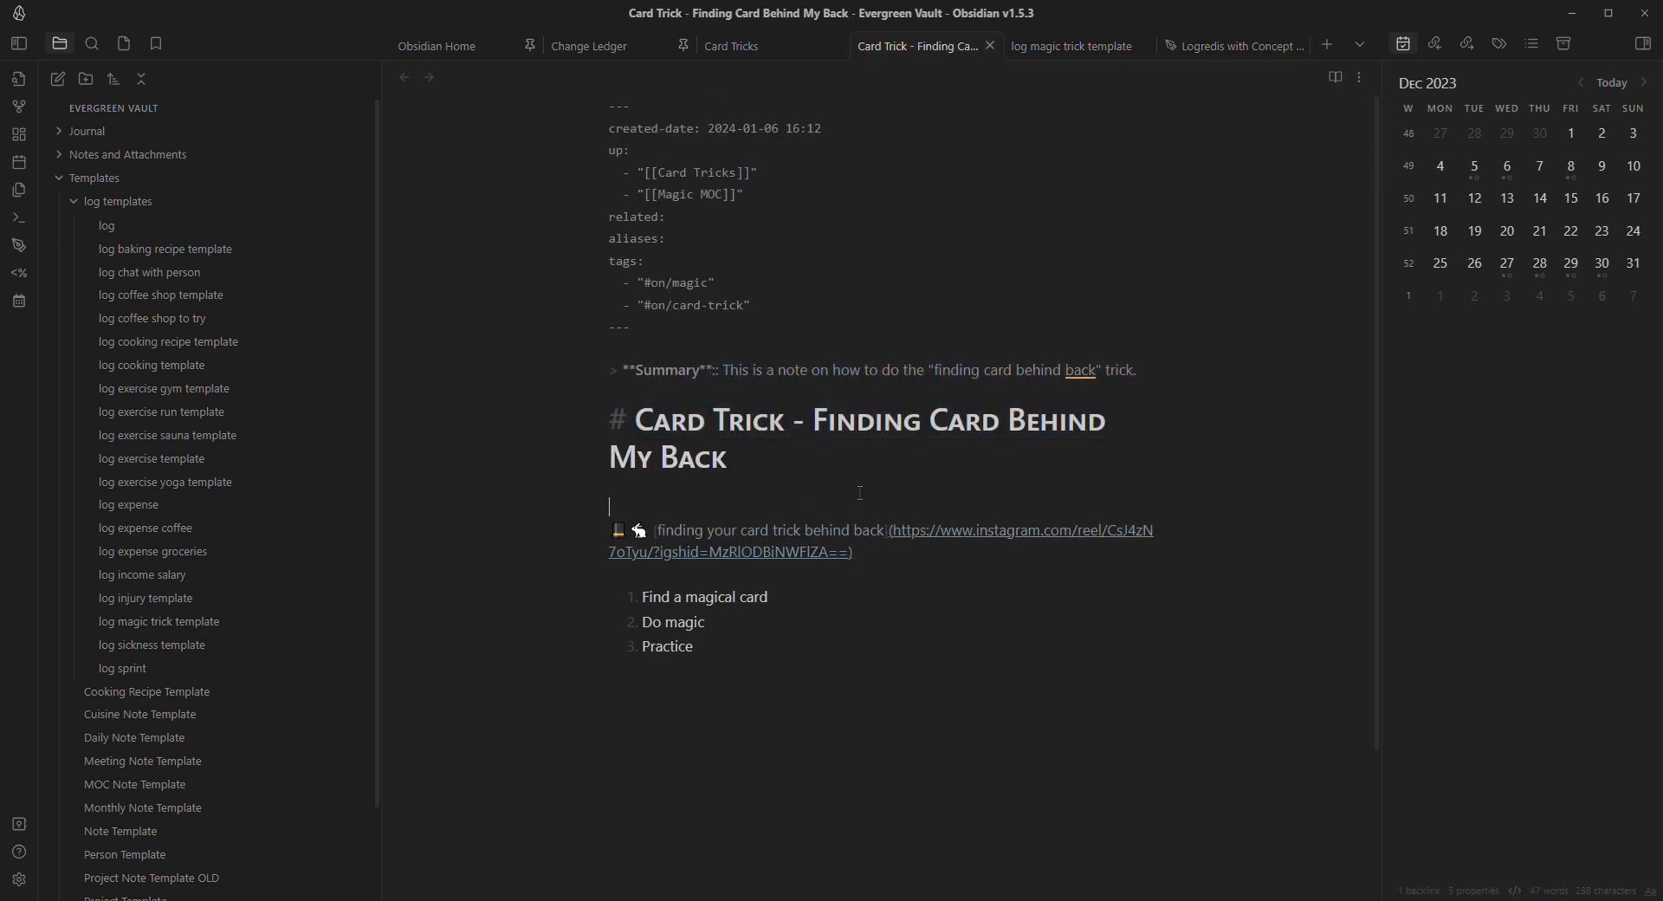
{"action": "left_click", "coordinate": [736, 46]}
{"action": "left_click", "coordinate": [405, 77]}
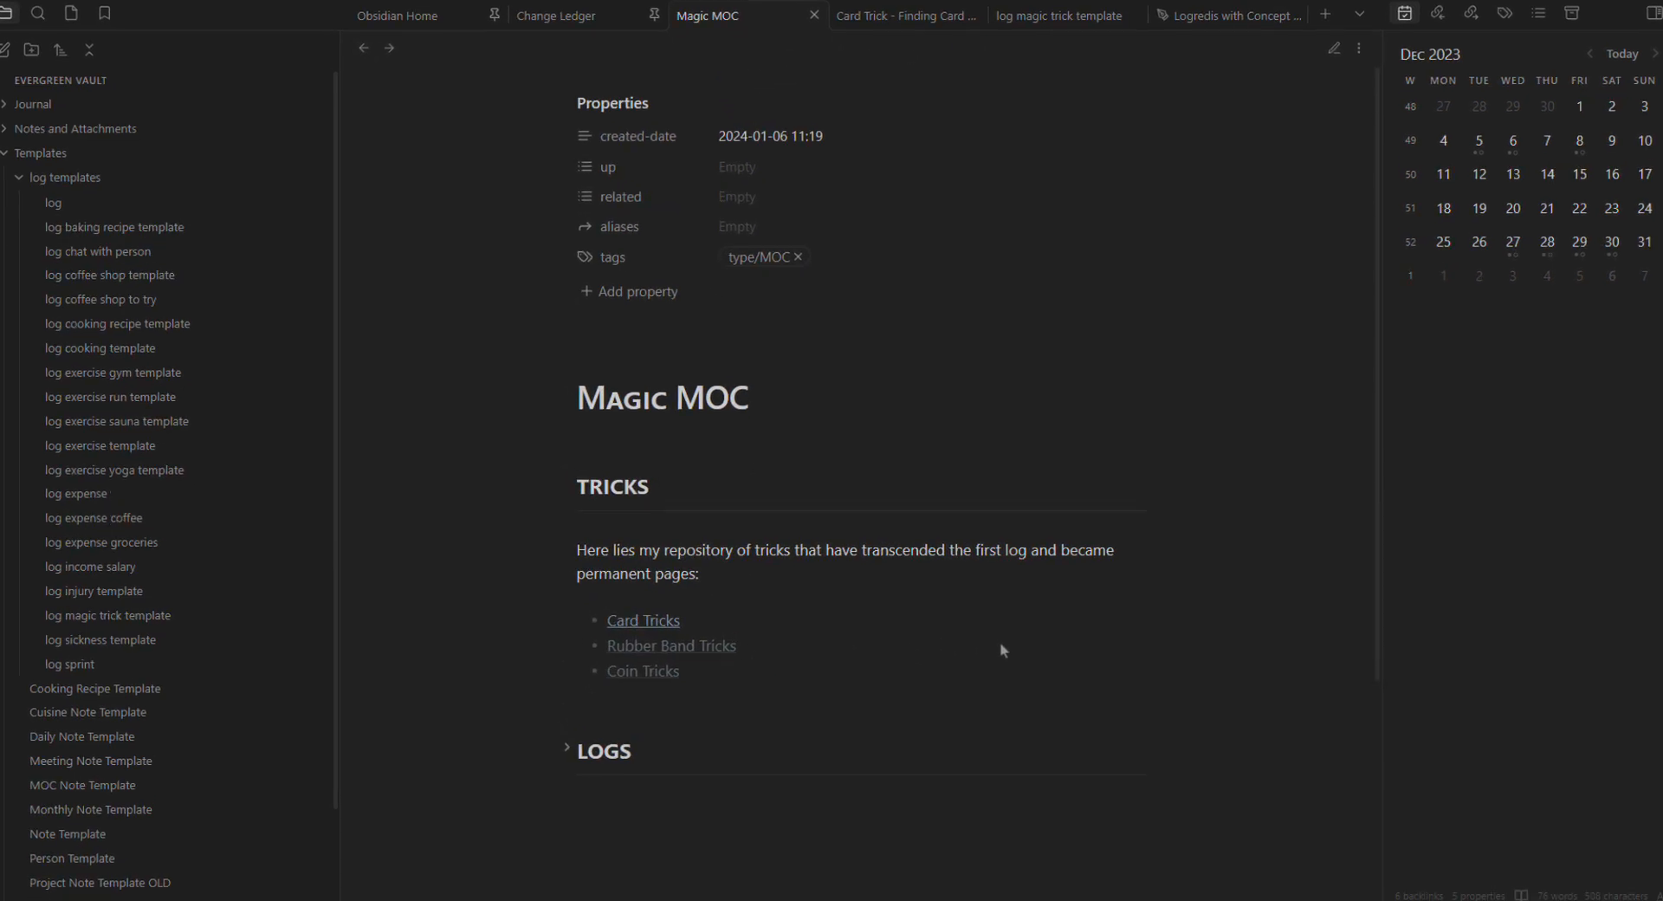
{"action": "scroll", "coordinate": [1121, 661], "scroll_direction": "down", "scroll_amount": 2}
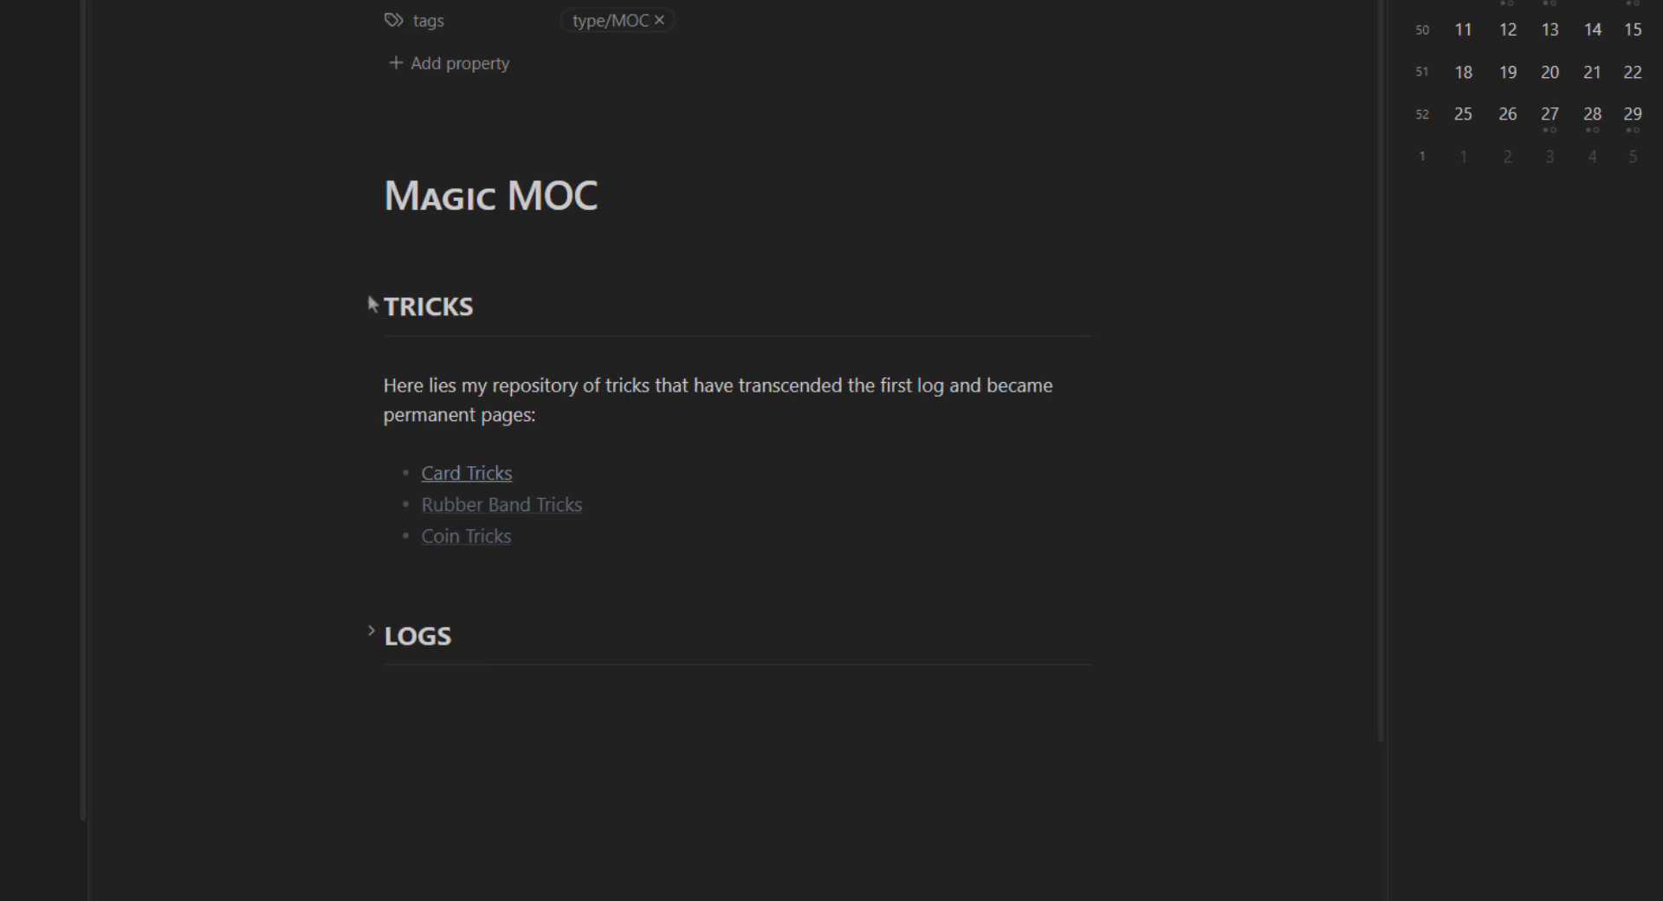
{"action": "left_click", "coordinate": [371, 304]}
Step: Go back through the HOME page to the Walkthrough - logging magic tricks note and show its beginning
{"action": "scroll", "coordinate": [764, 275], "scroll_direction": "up", "scroll_amount": 2}
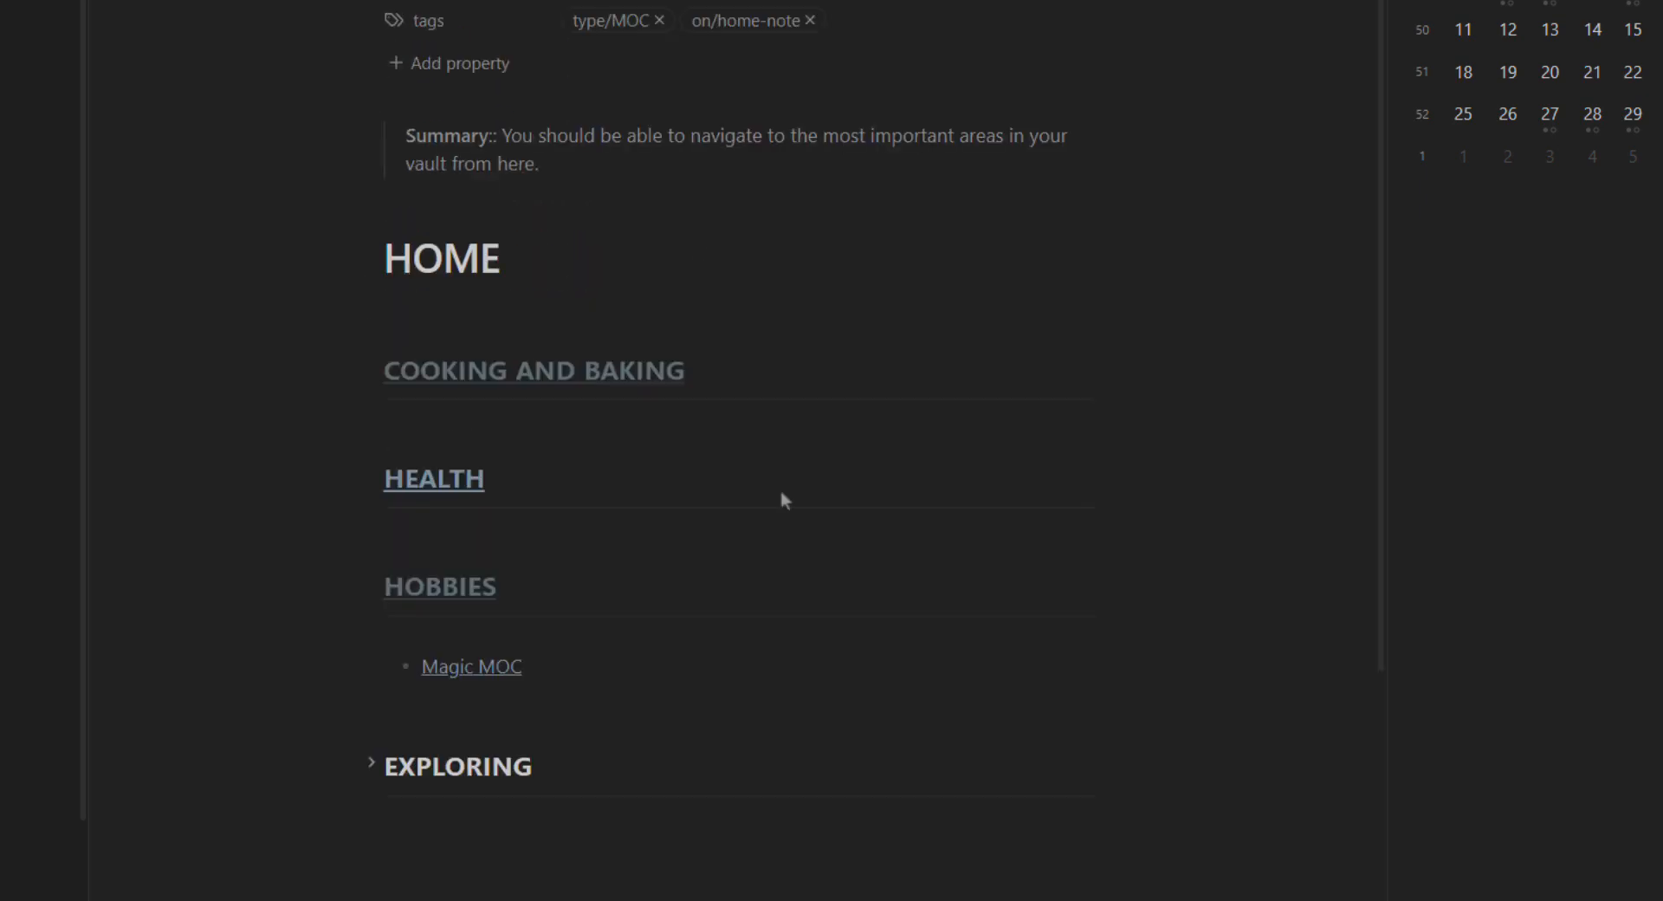
{"action": "scroll", "coordinate": [509, 197], "scroll_direction": "down", "scroll_amount": 2}
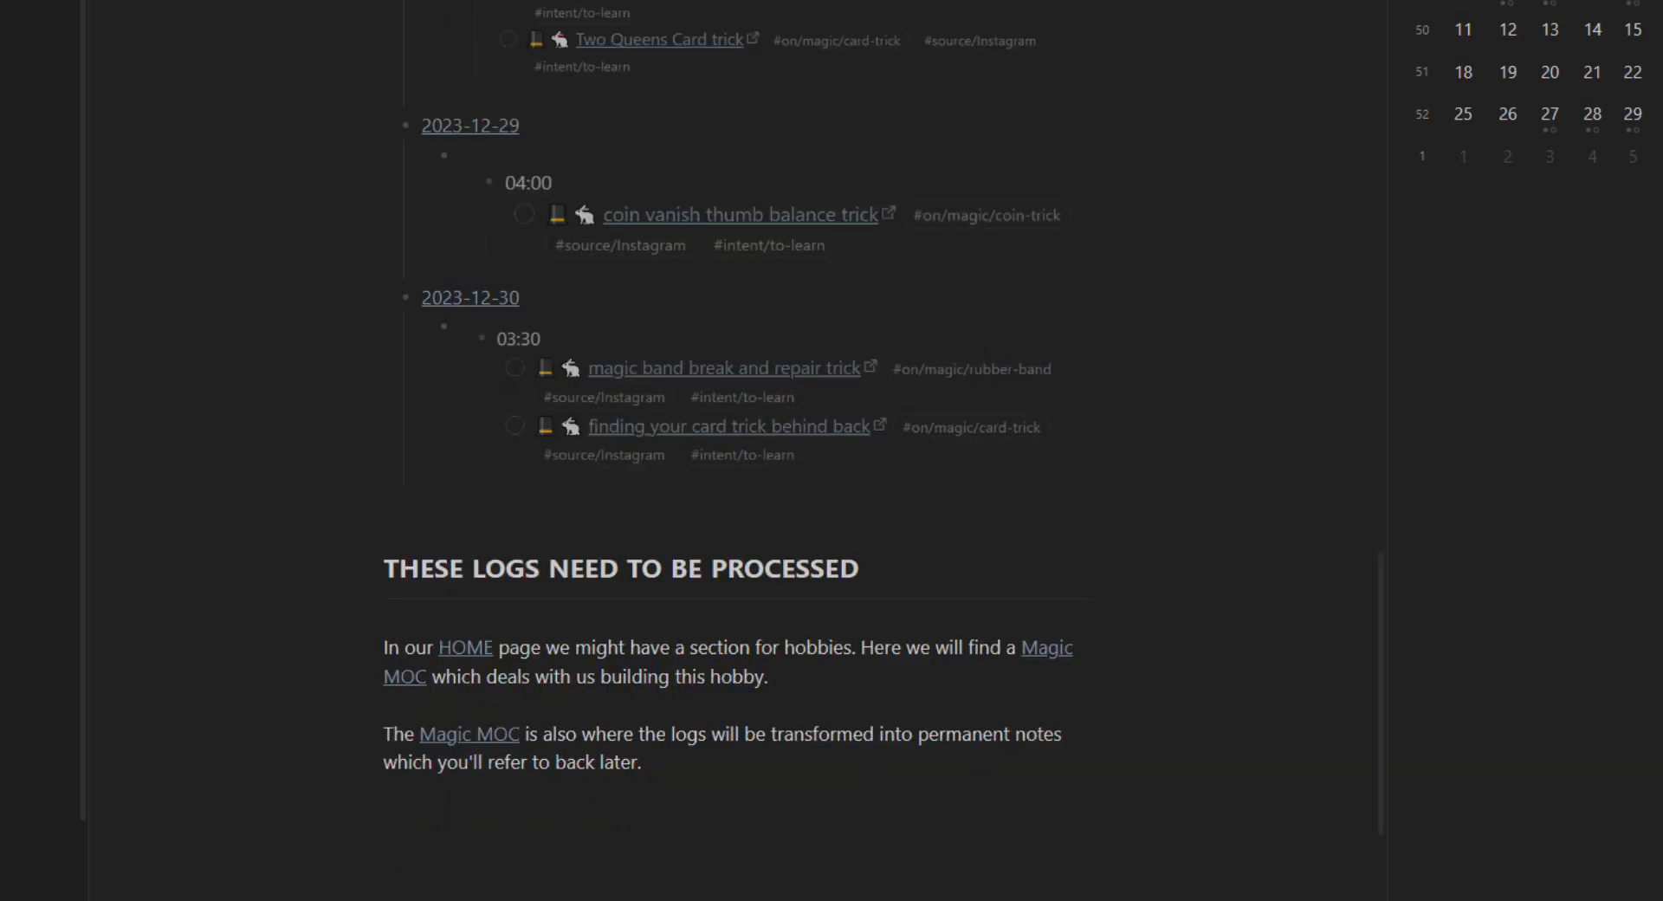
{"action": "scroll", "coordinate": [931, 475], "scroll_direction": "up", "scroll_amount": 15}
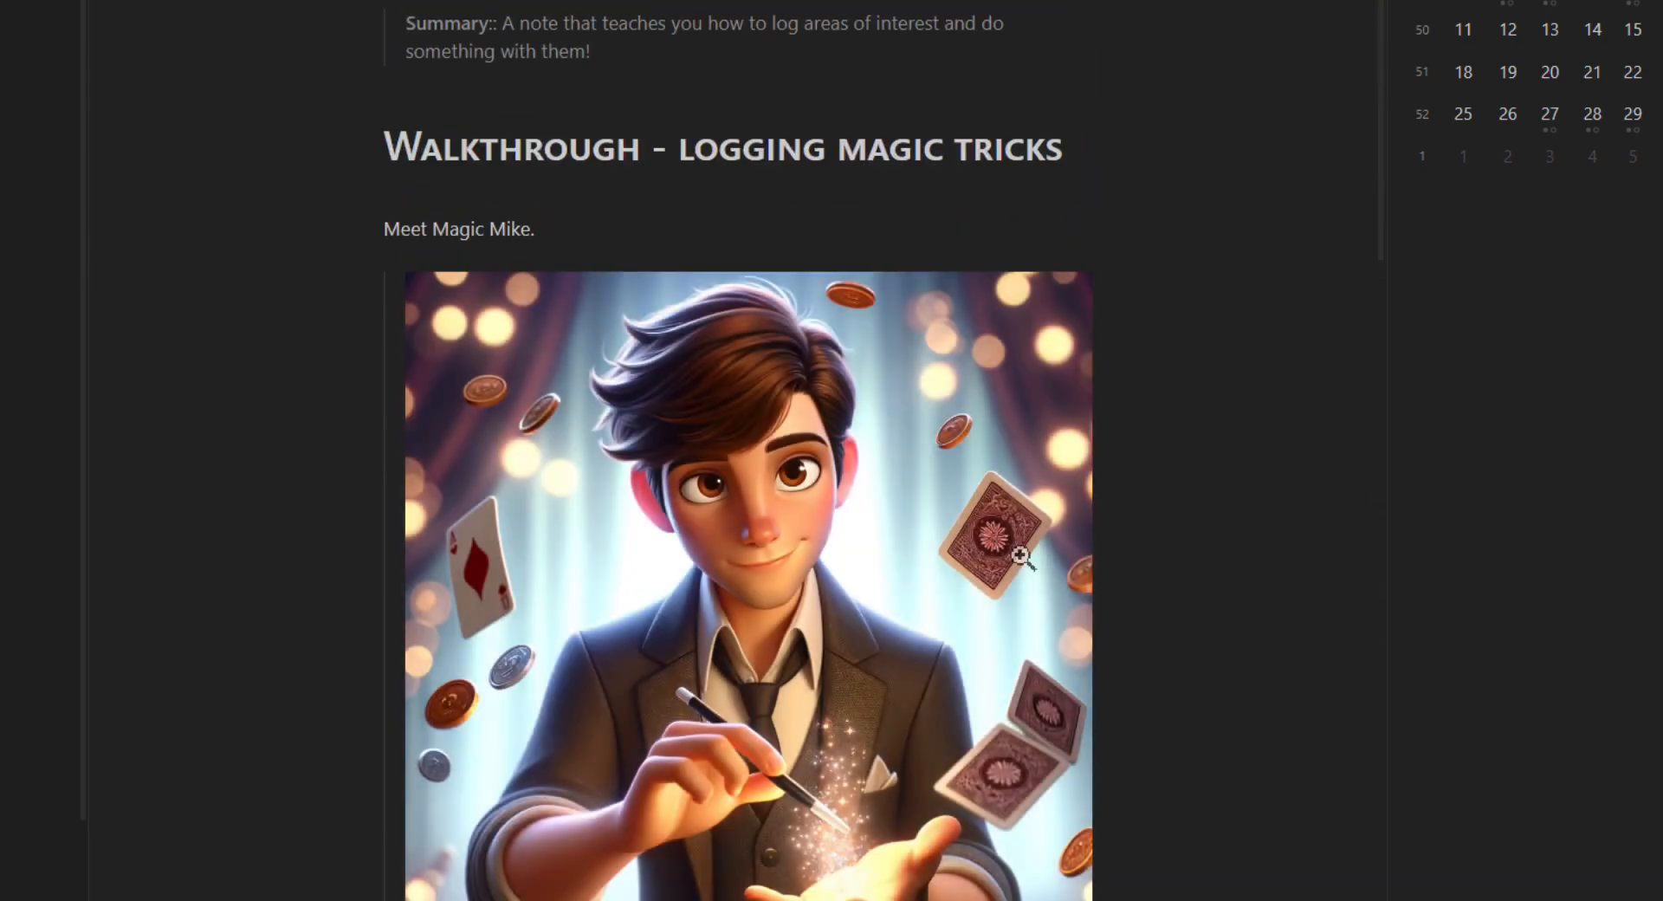
{"action": "scroll", "coordinate": [1020, 555], "scroll_direction": "down", "scroll_amount": 2}
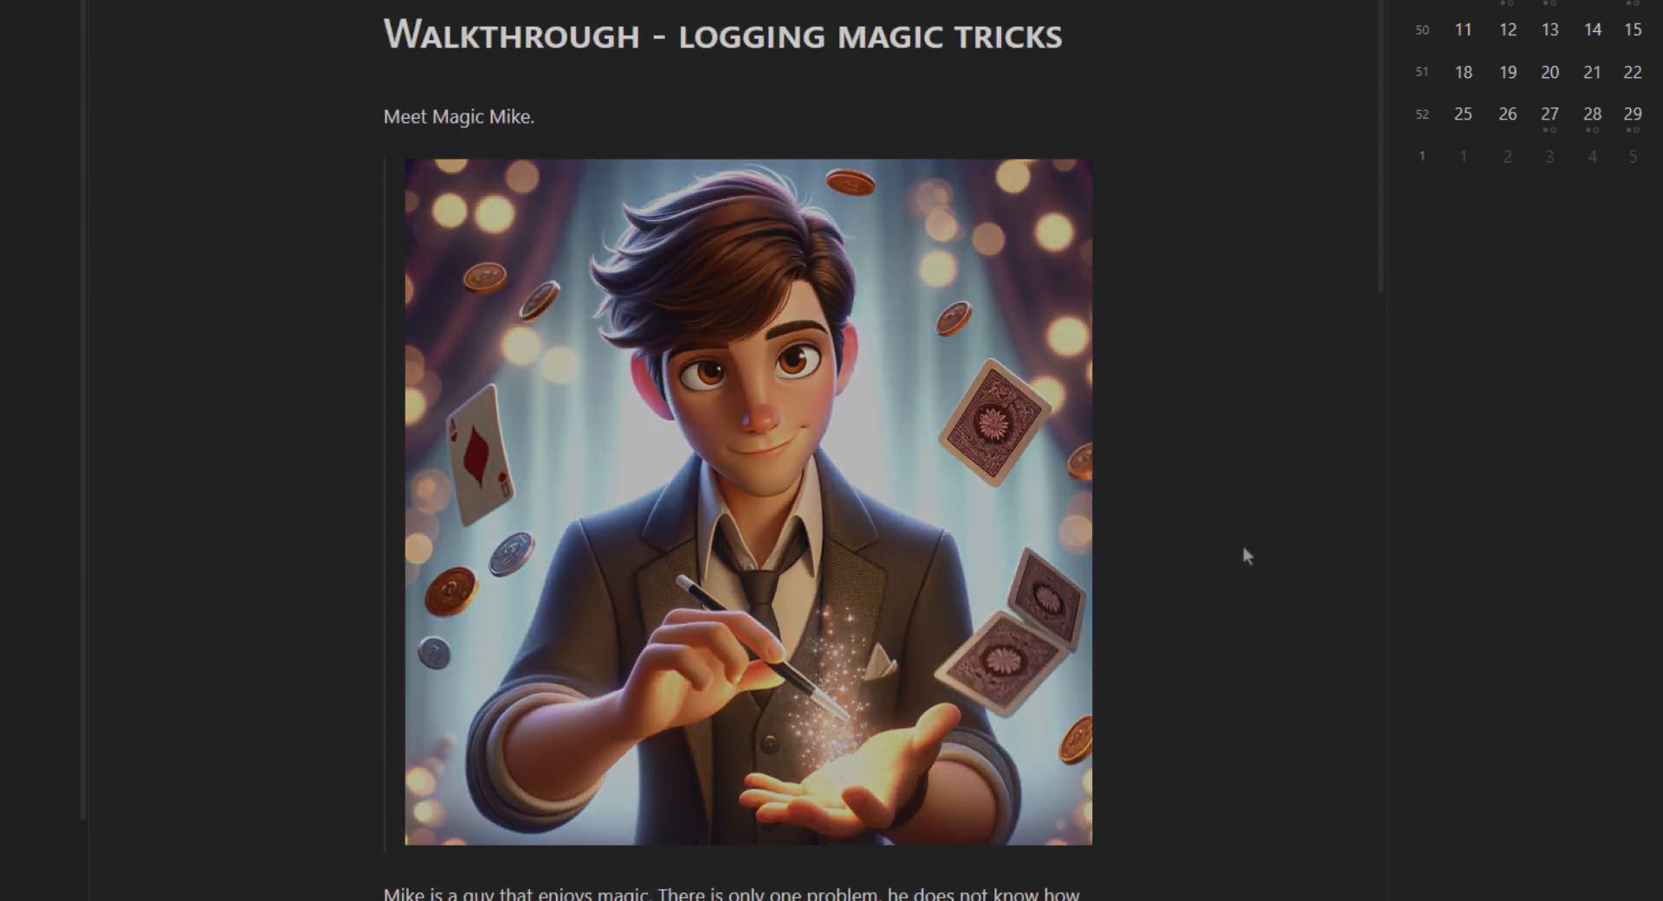